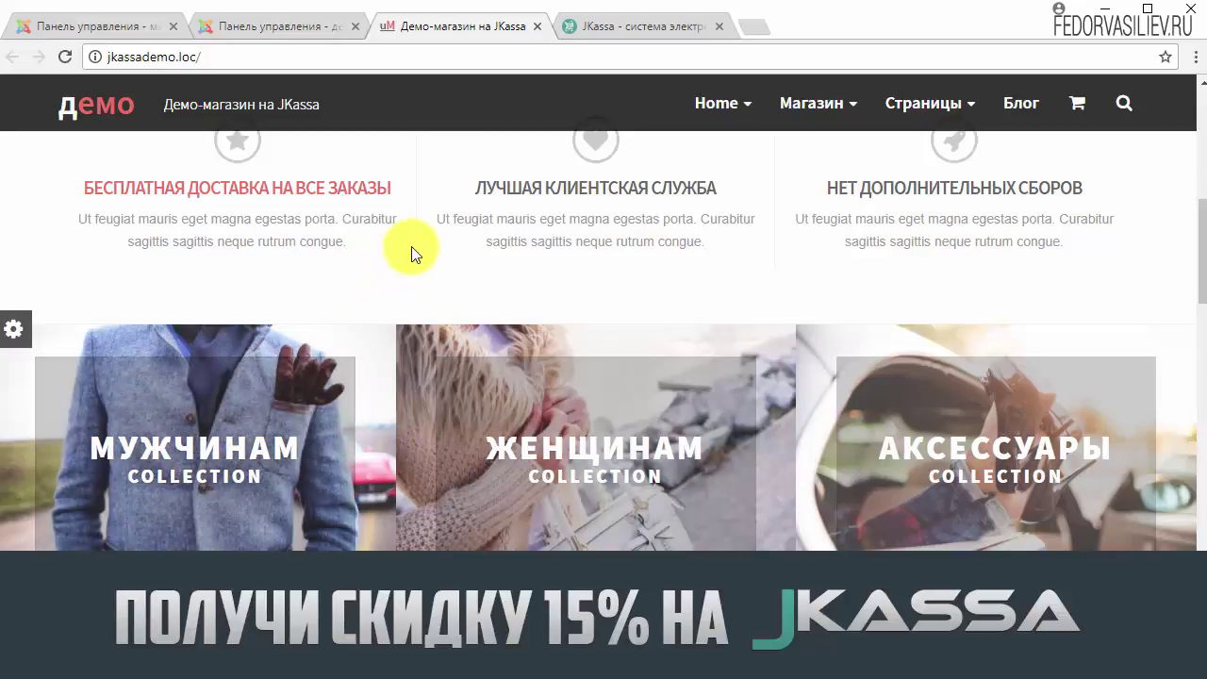
# Go to the JKassa website's forum and open the category «Официальные сообщения и новости JKassa».
pyautogui.click(623, 28)
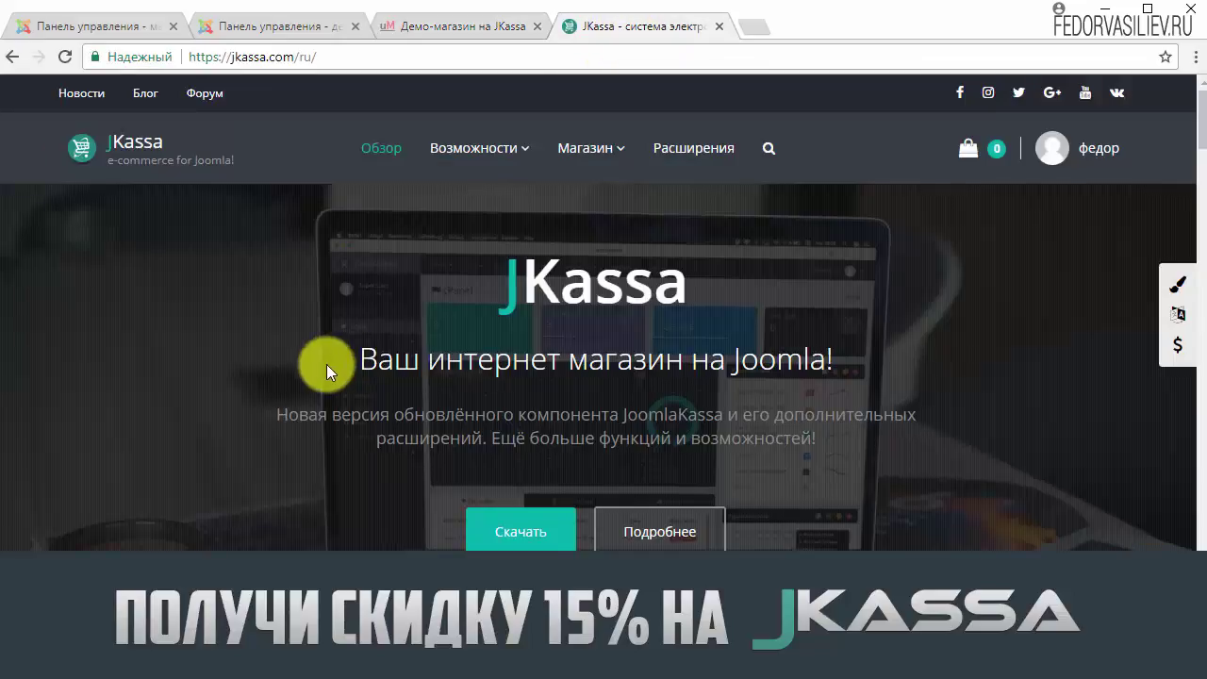
pyautogui.moveTo(552, 148)
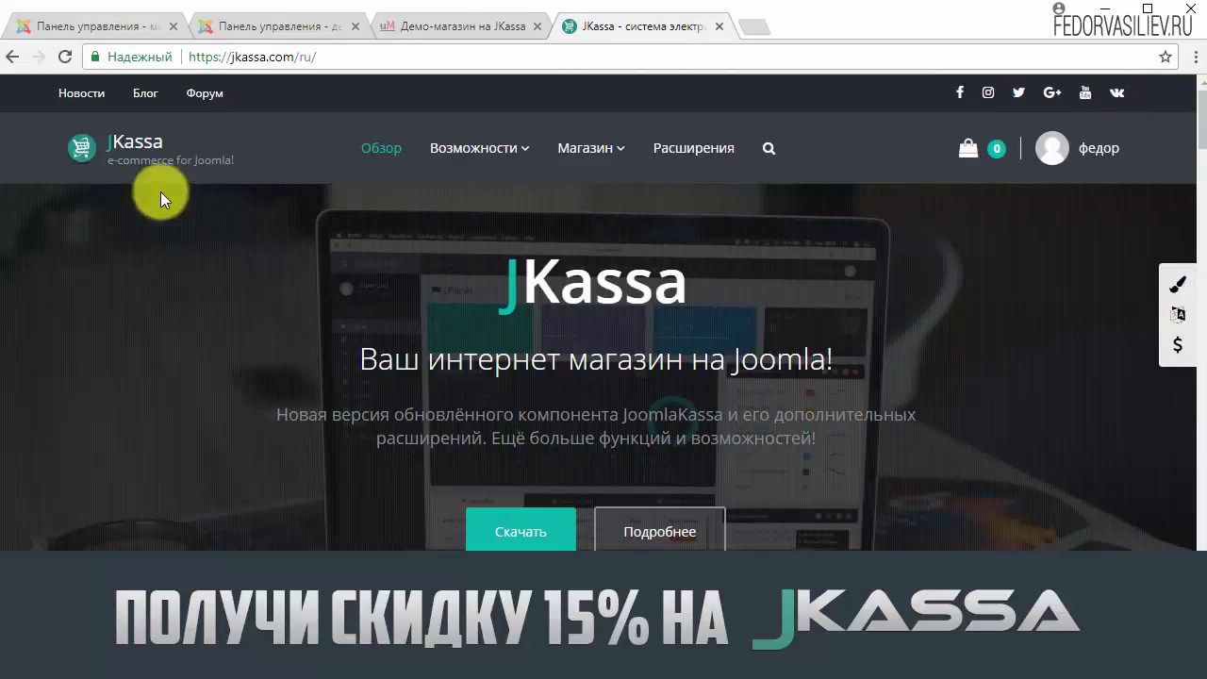
pyautogui.click(194, 99)
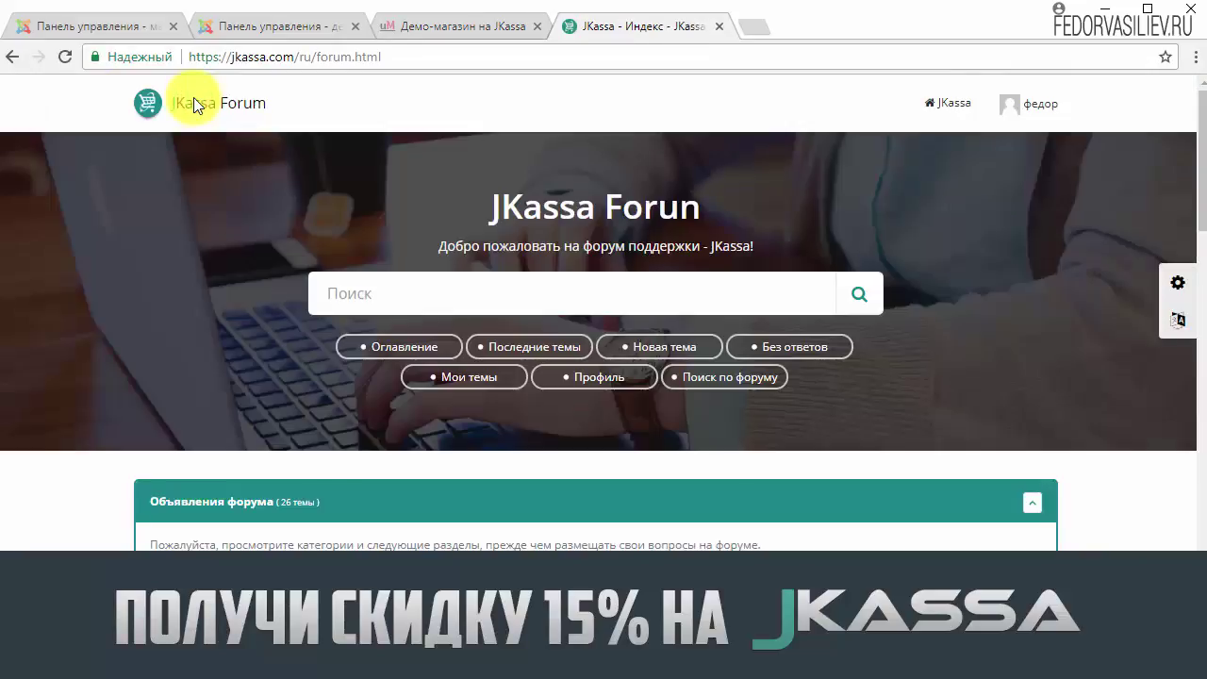
pyautogui.scroll(-3, 113, 251)
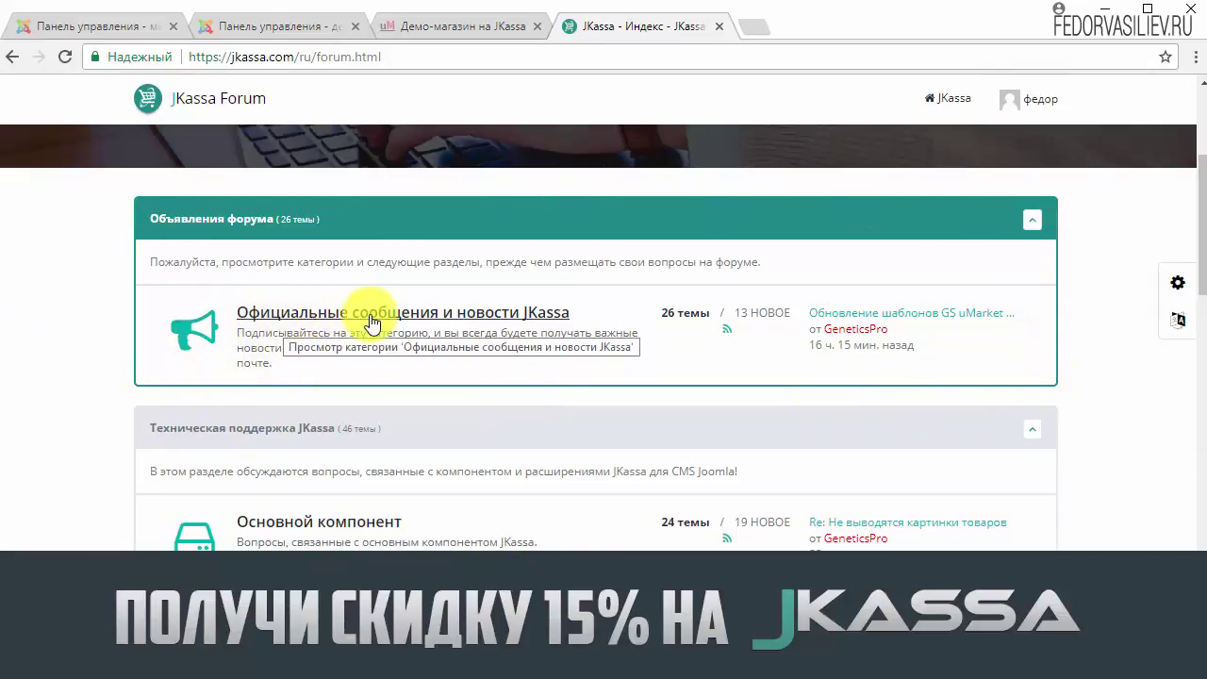
pyautogui.click(250, 314)
pyautogui.scroll(-1, 154, 427)
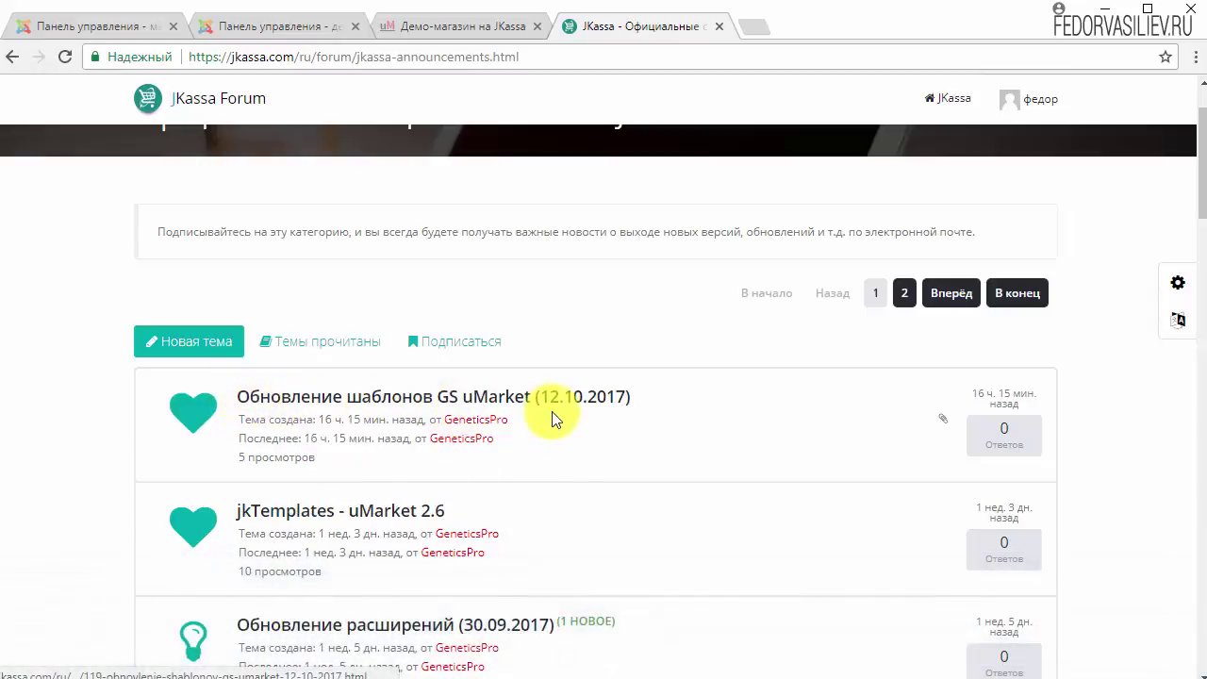
# Open the forum topic «Обновление шаблонов GS uMarket (12.10.2017)».
pyautogui.moveTo(649, 394); pyautogui.dragTo(519, 390)
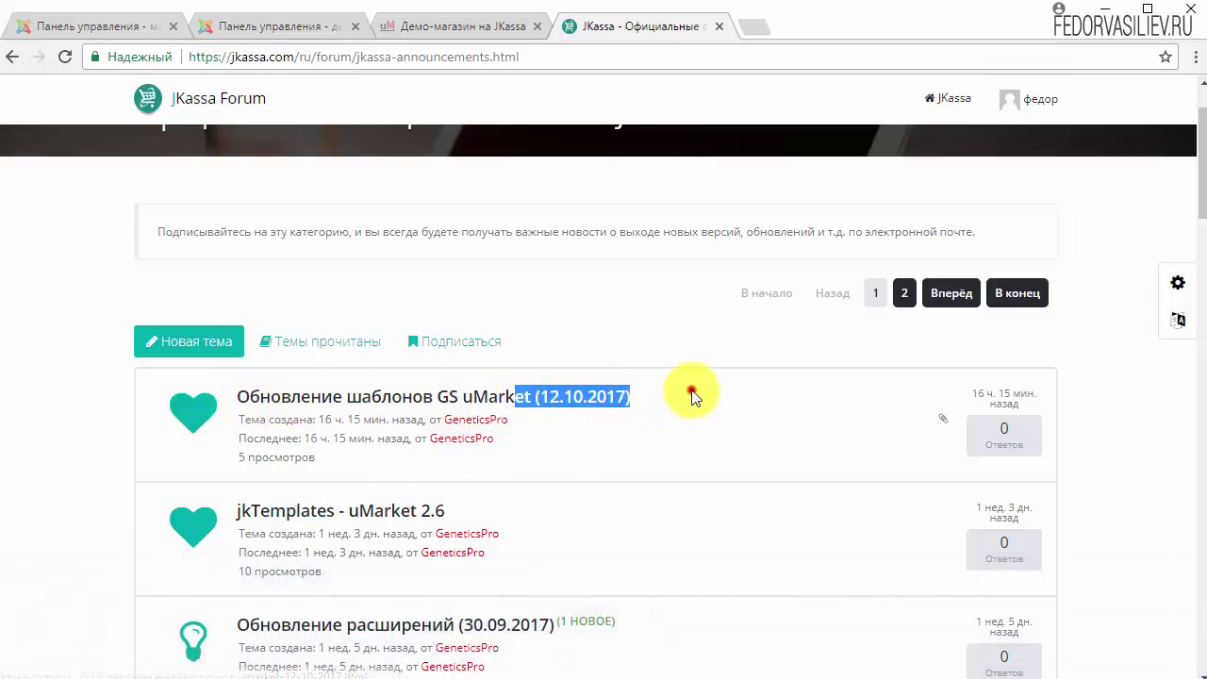
pyautogui.click(692, 390)
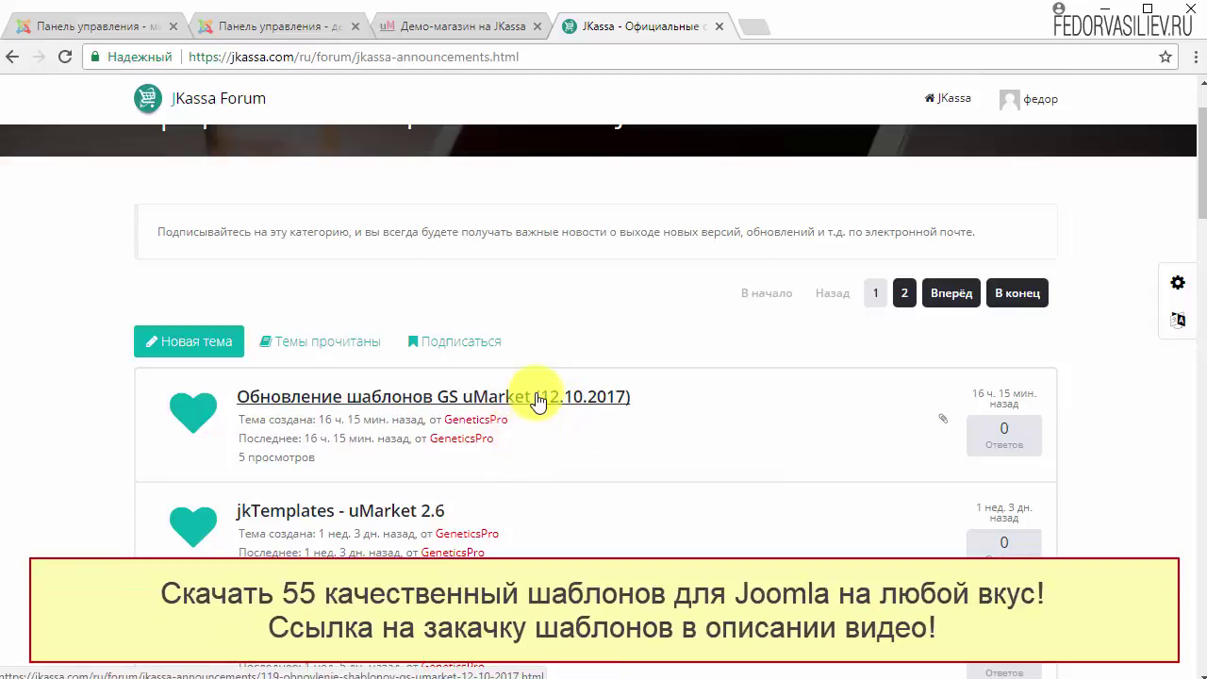
pyautogui.click(535, 393)
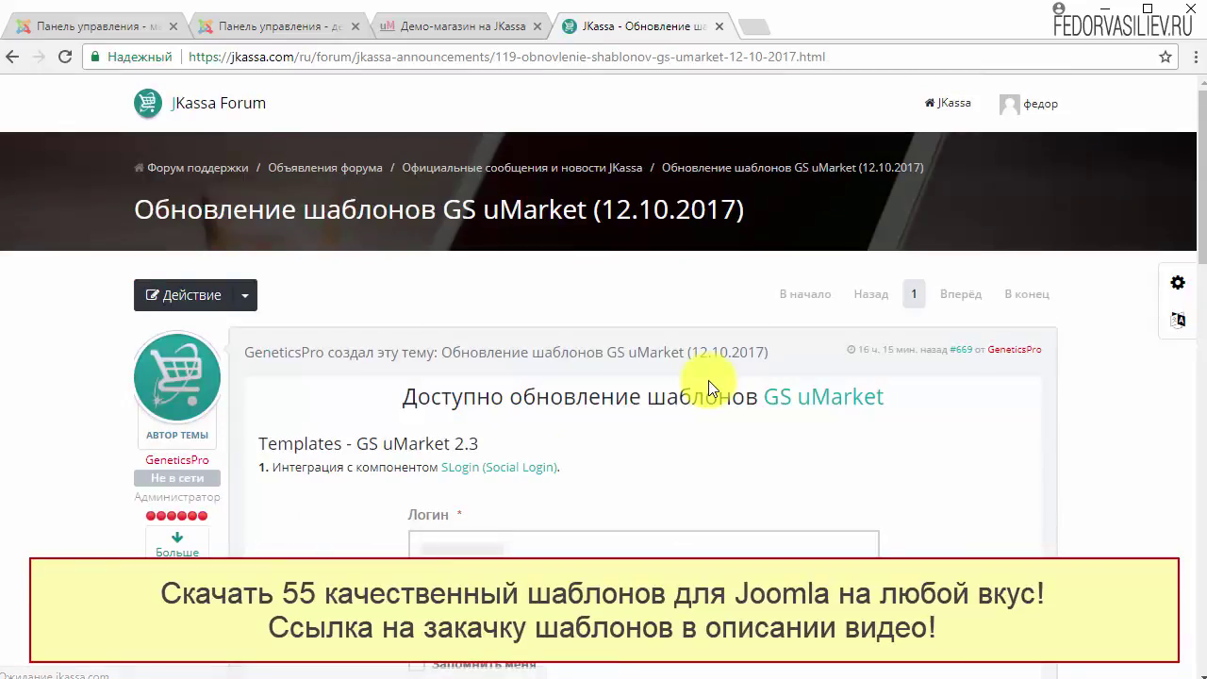
# Examine the GS uMarket 2.3 notes on SLogin (Social Login) integration and the sample login form with social network options.
pyautogui.scroll(-2, 708, 380)
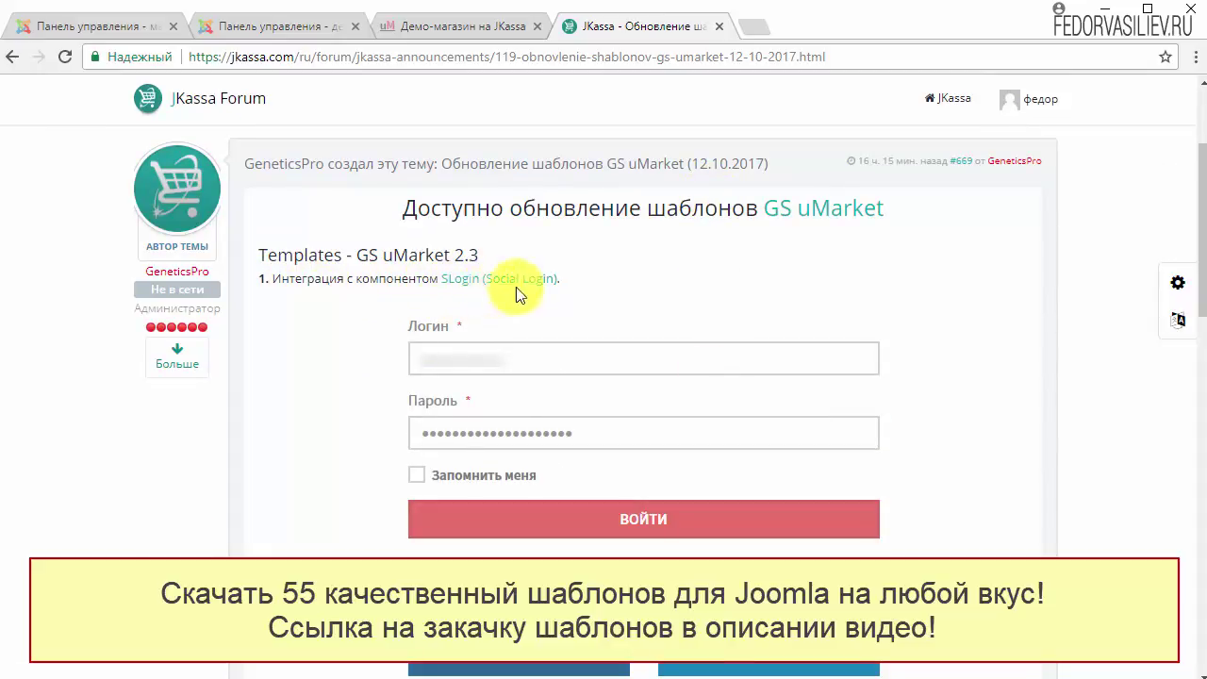
pyautogui.scroll(-3, 647, 289)
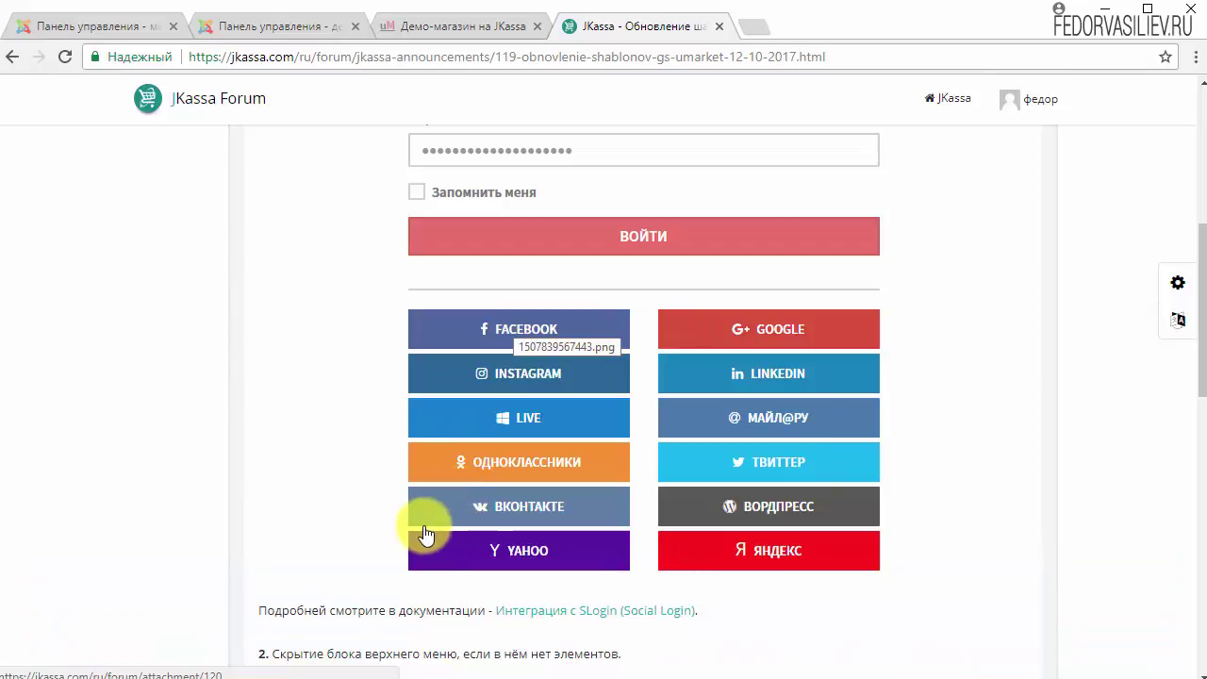
pyautogui.scroll(2, 383, 510)
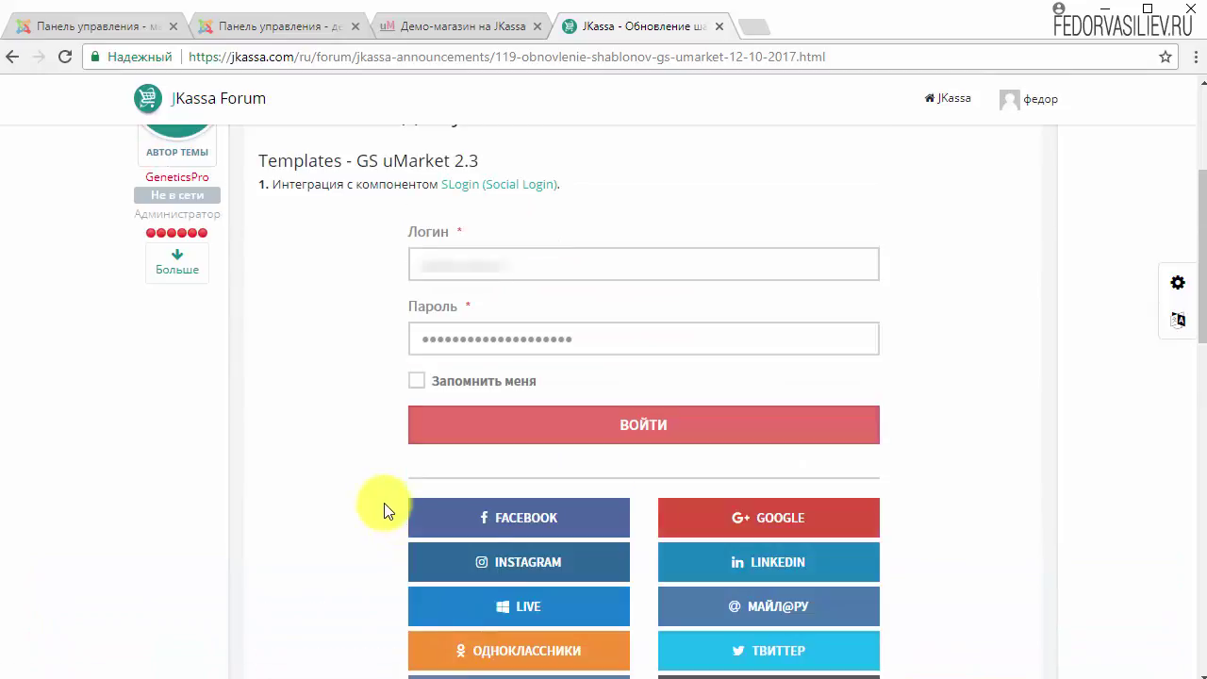
pyautogui.scroll(1, 383, 510)
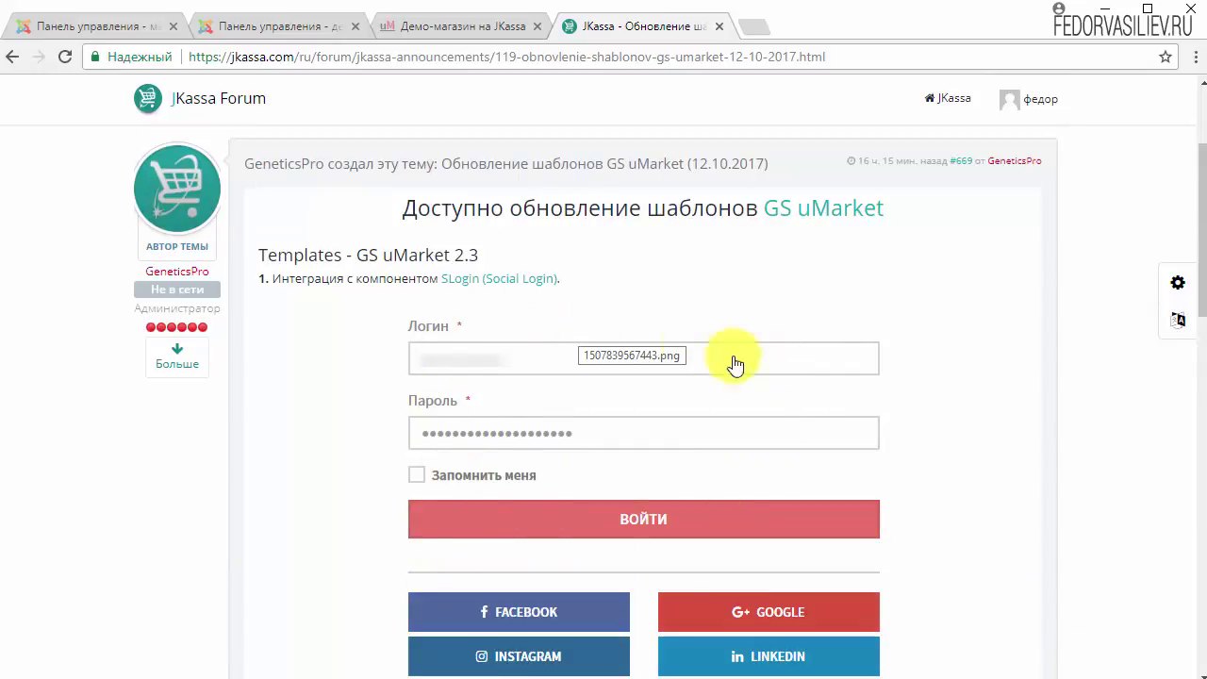
pyautogui.scroll(-2, 678, 394)
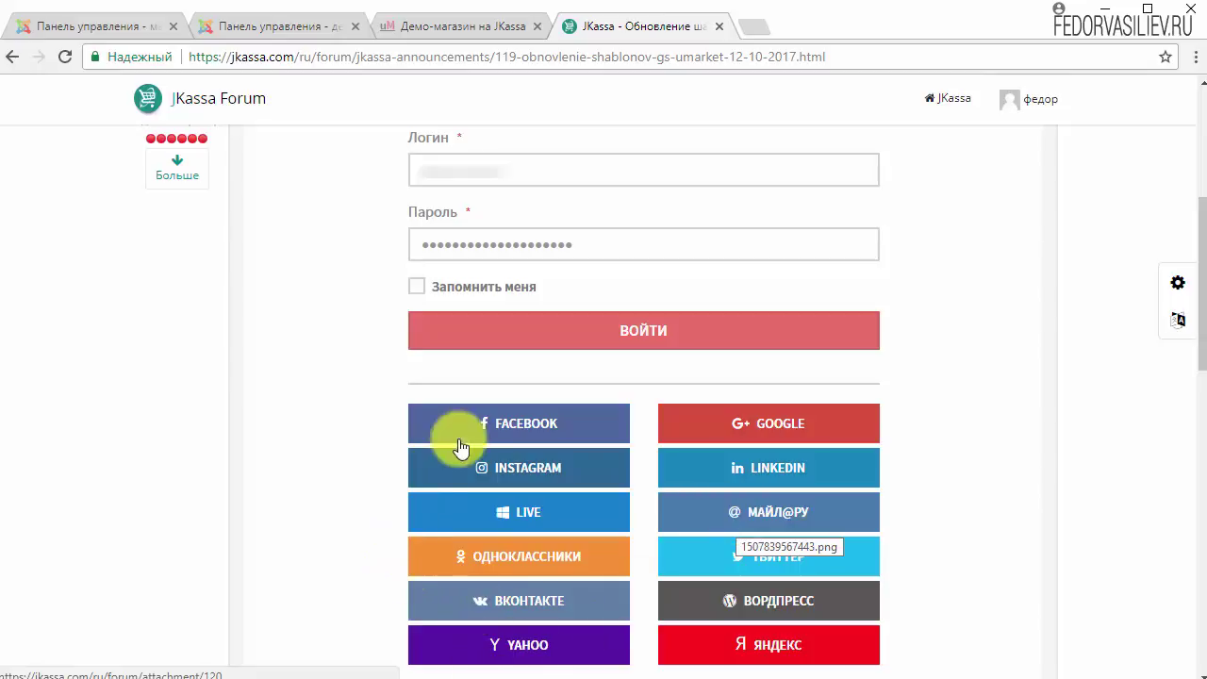
pyautogui.scroll(3, 438, 439)
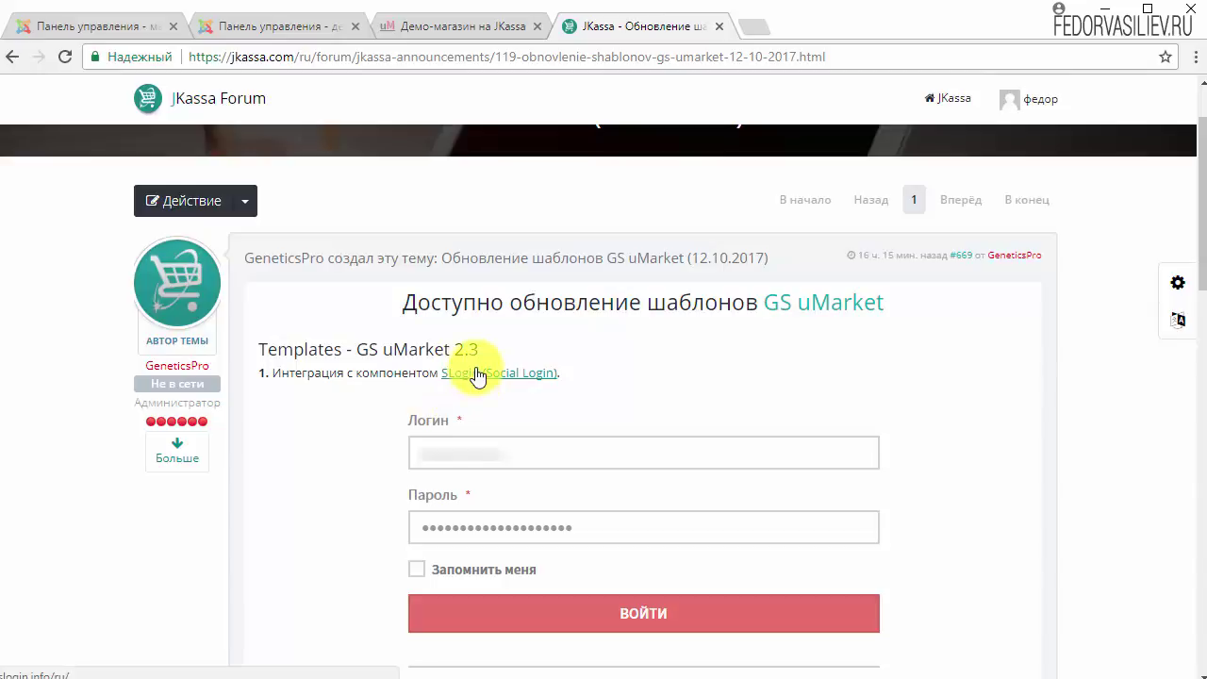
pyautogui.moveTo(270, 372); pyautogui.dragTo(382, 372)
pyautogui.scroll(-4, 782, 358)
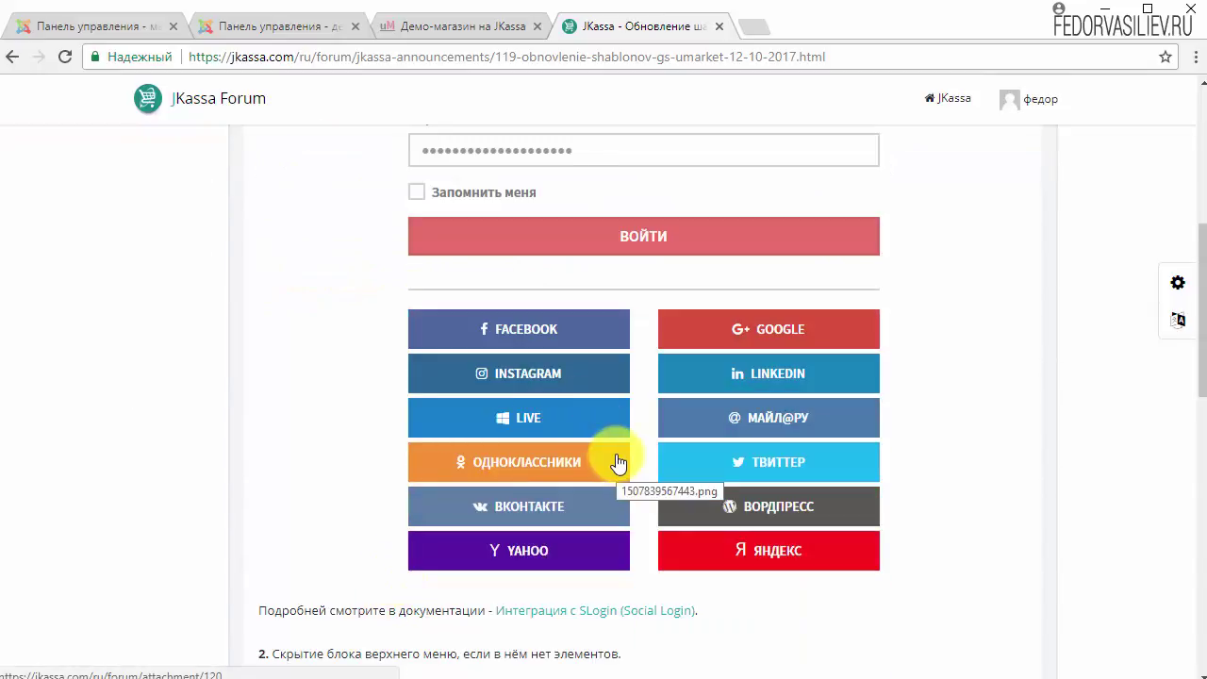
# Read the remaining update notes on hiding the empty upper menu block, jkTemplates - uMarket 2.7 and Документация 1.2.
pyautogui.scroll(-2, 660, 403)
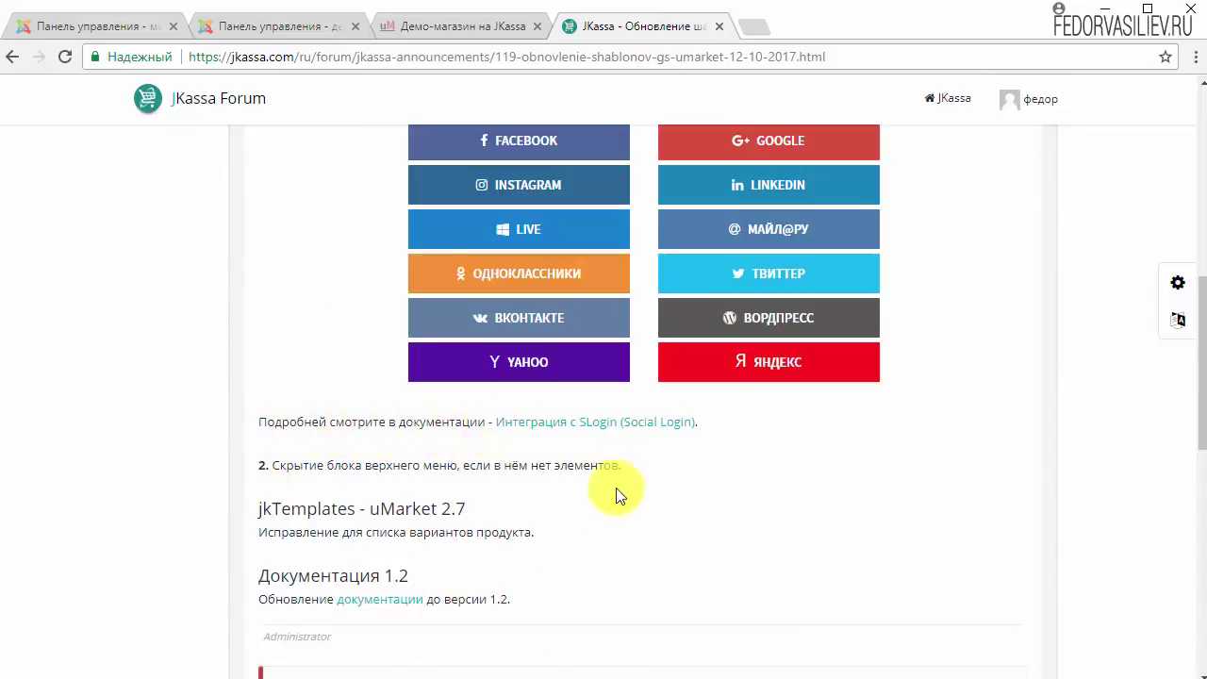
pyautogui.moveTo(258, 575)
pyautogui.mouseDown()
pyautogui.moveTo(325, 570)
pyautogui.moveTo(270, 575)
pyautogui.mouseUp()
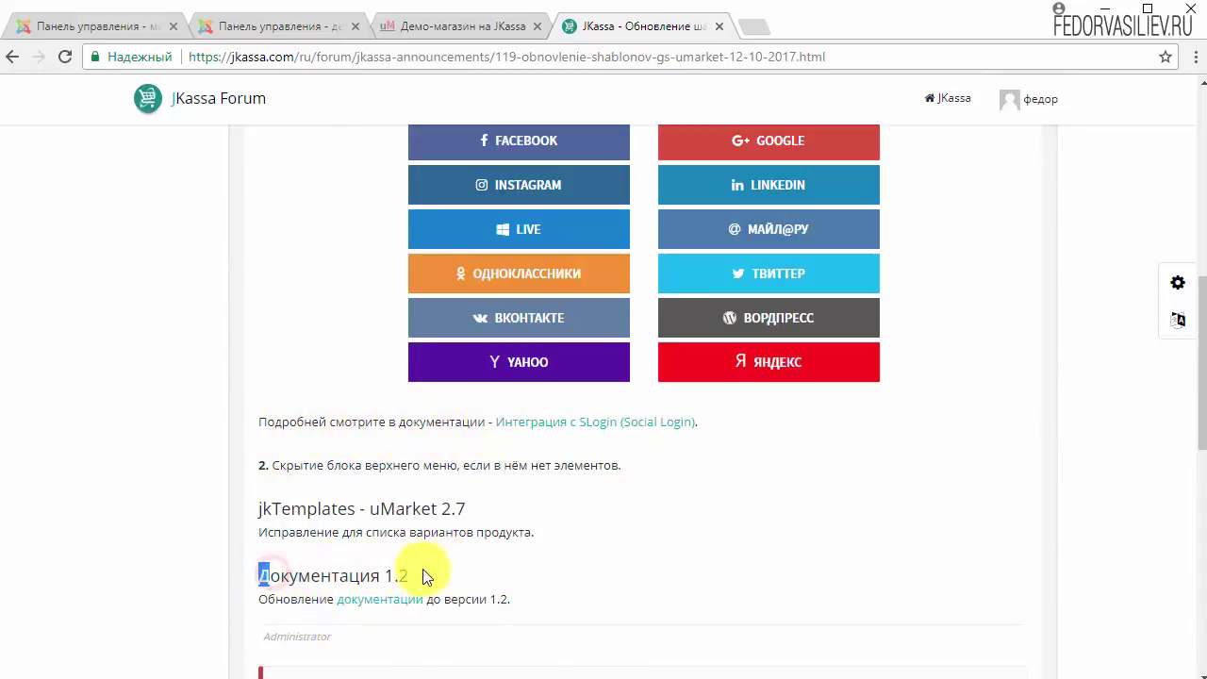
pyautogui.moveTo(559, 592); pyautogui.dragTo(259, 603)
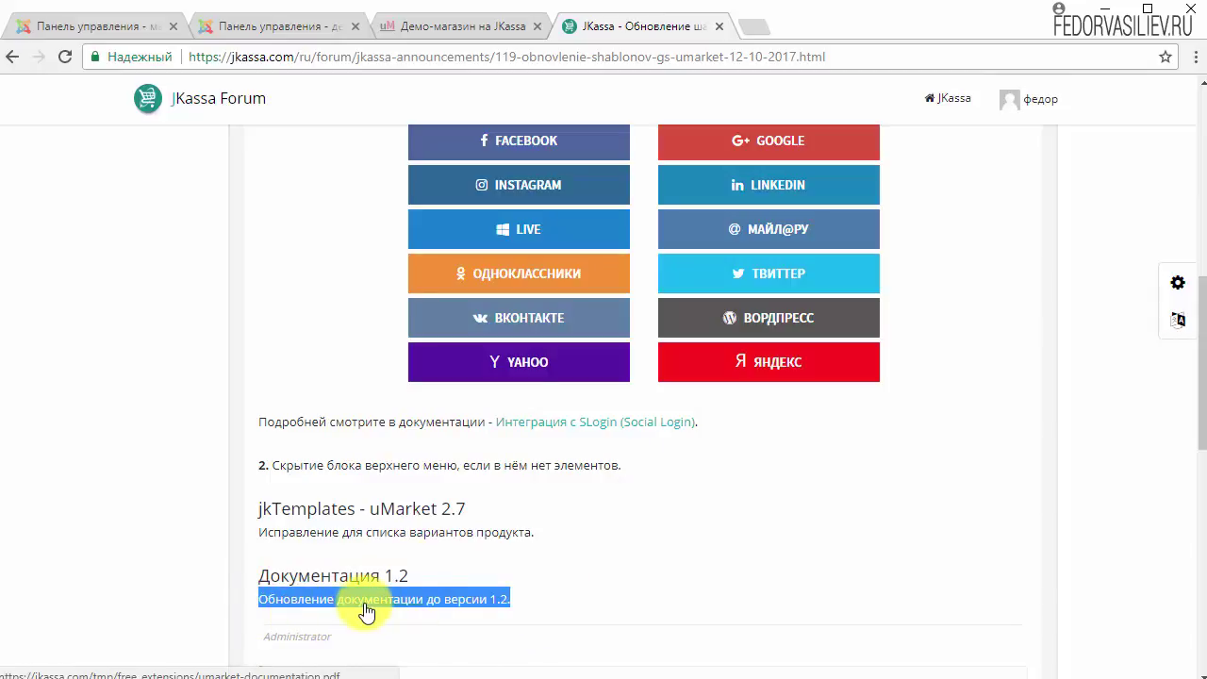
pyautogui.click(803, 594)
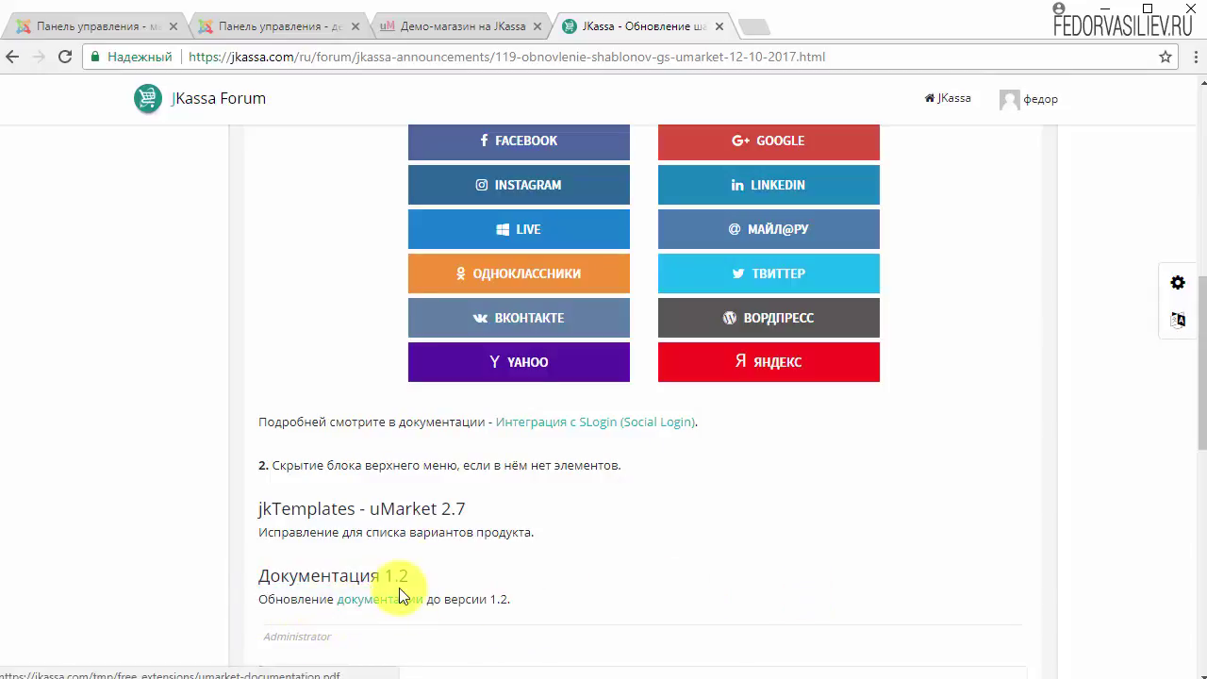
pyautogui.scroll(5, 387, 608)
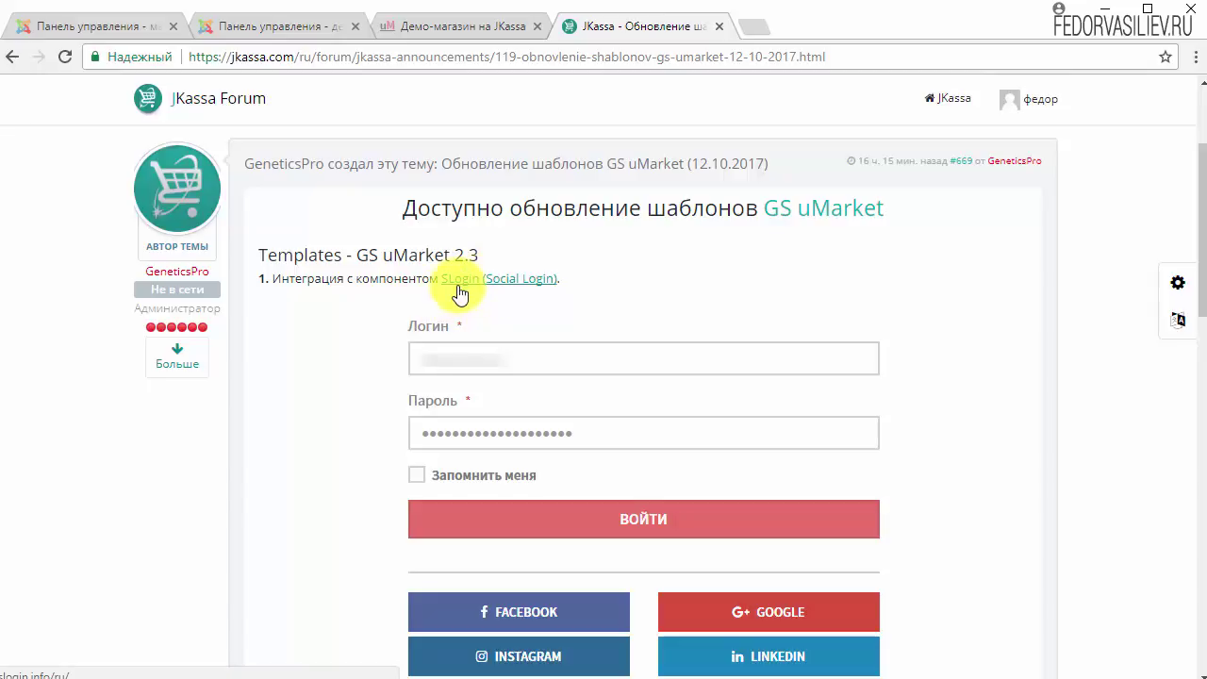
pyautogui.scroll(-4, 459, 294)
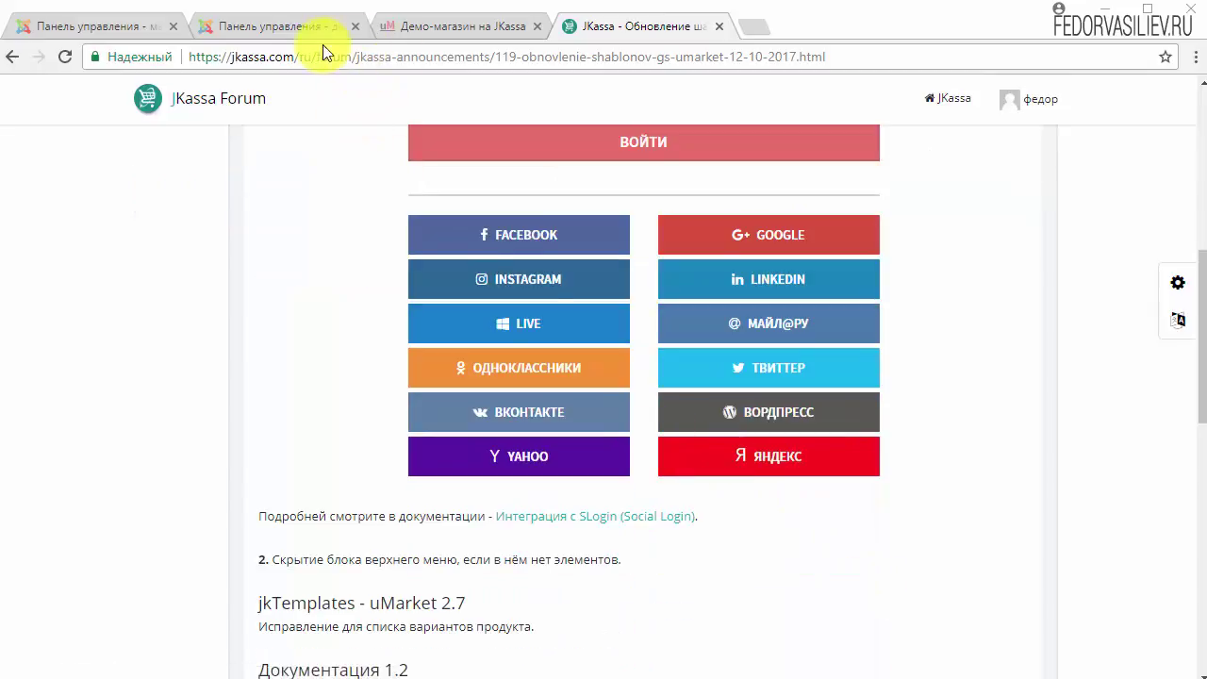
# Open the public home page of the jkassa.loc store and look through it down to the footer.
pyautogui.click(134, 32)
pyautogui.click(241, 34)
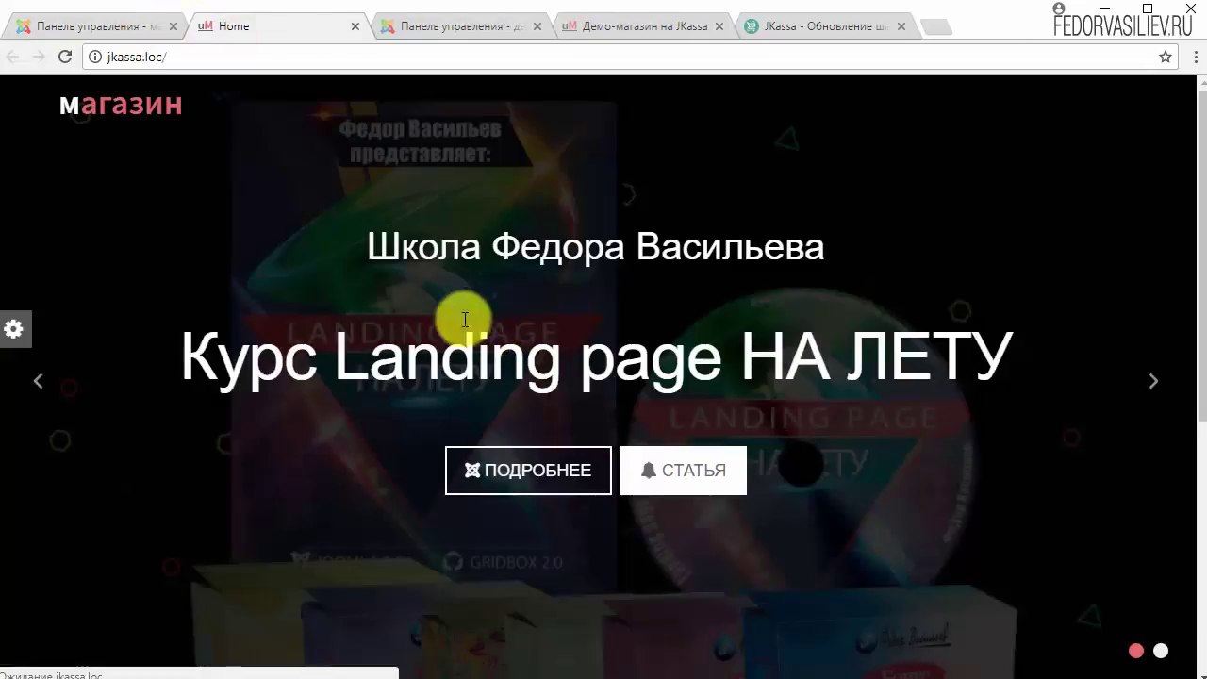
pyautogui.scroll(-5, 457, 345)
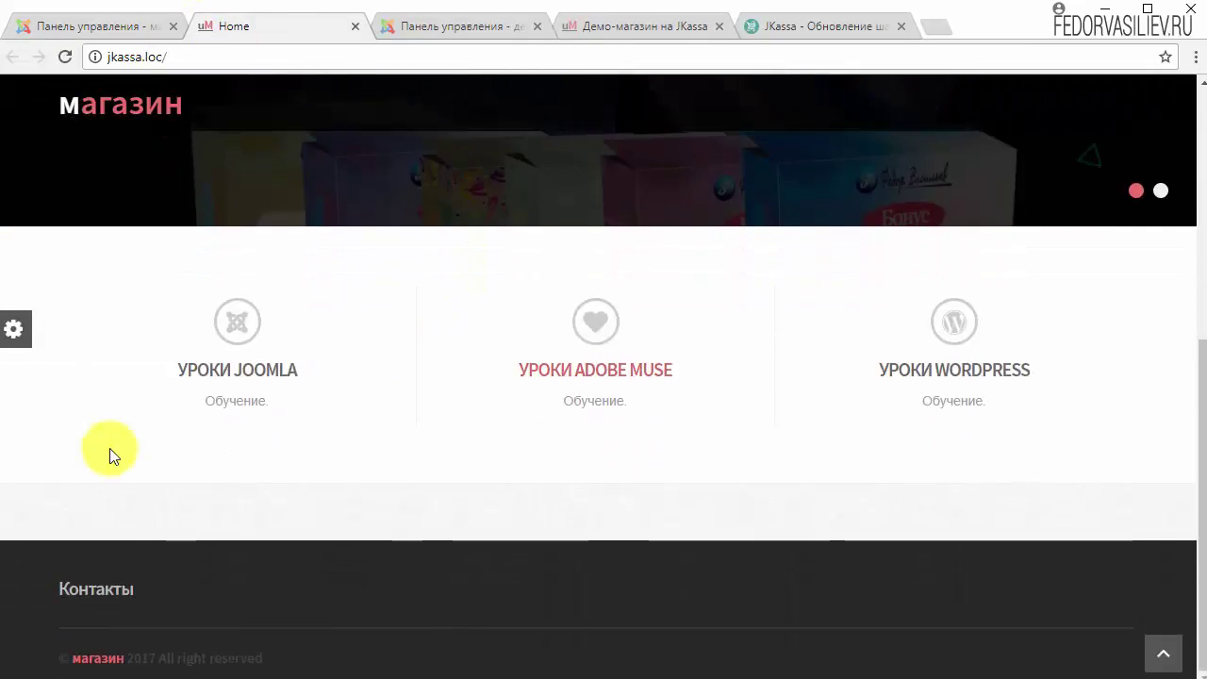
# Look over the demo store's home page, open its «Мужчинам» category and dismiss the JKassa pop-up.
pyautogui.click(448, 33)
pyautogui.click(623, 26)
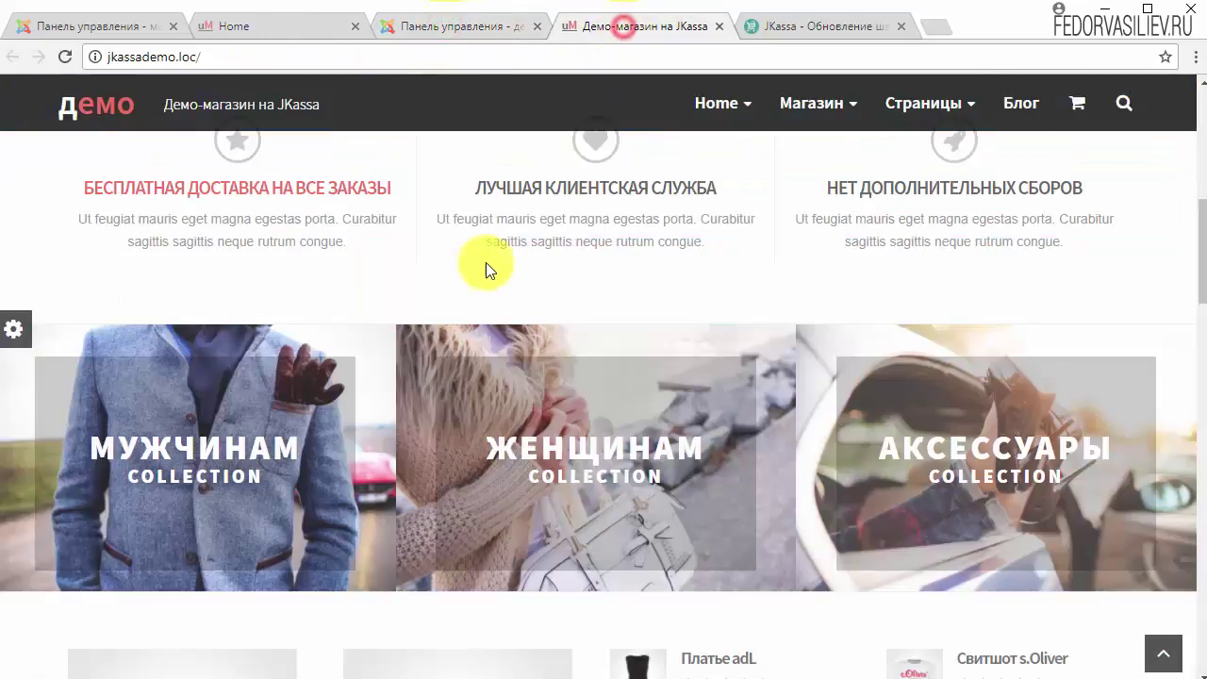
pyautogui.scroll(5, 474, 273)
pyautogui.scroll(-10, 837, 416)
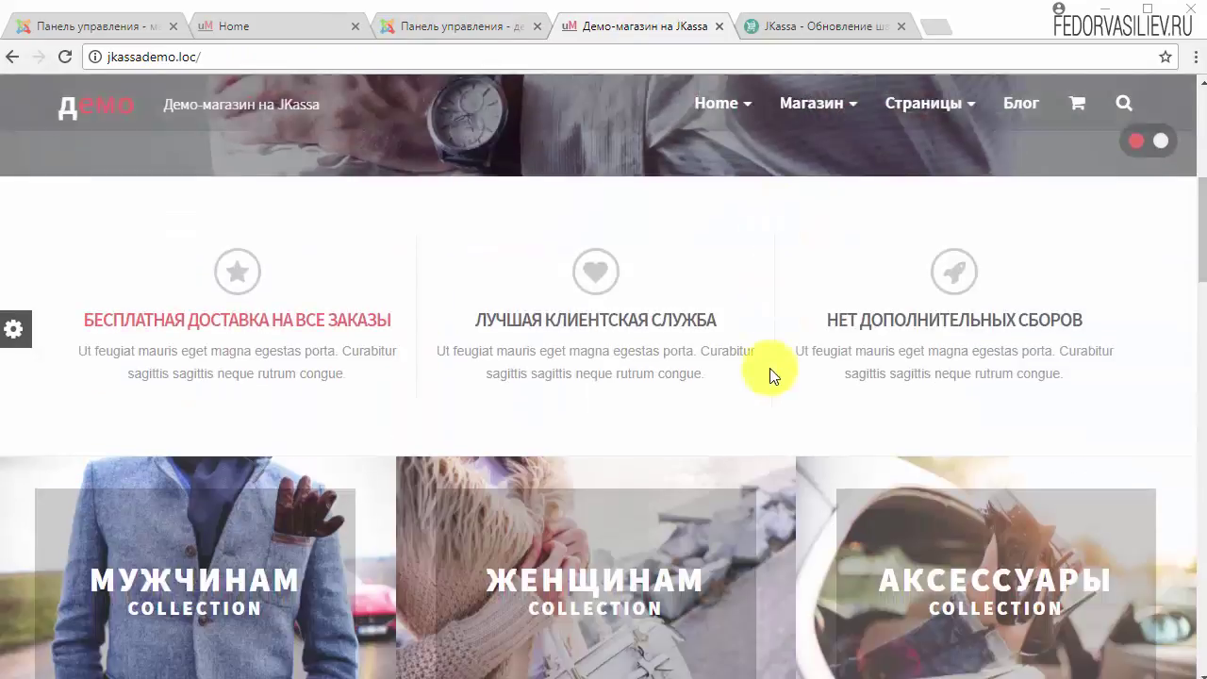
pyautogui.click(200, 235)
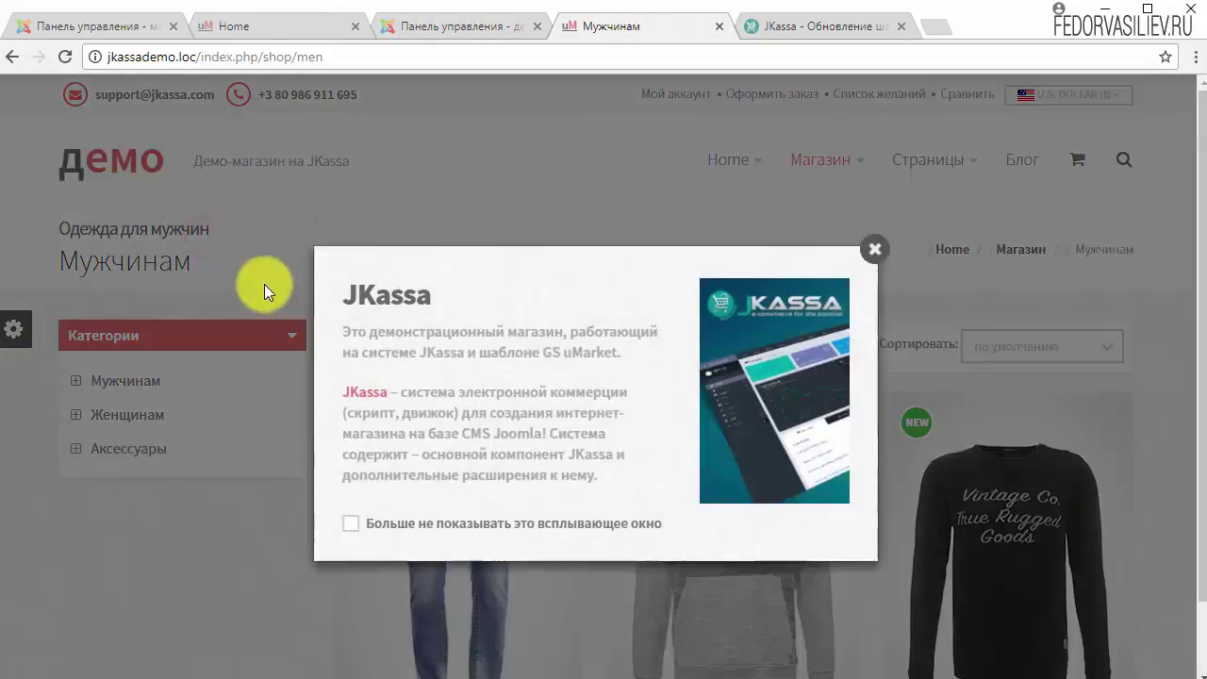
pyautogui.click(868, 274)
# Open the demo store's «Мой аккаунт» page, dismiss the pop-up and look over the account options.
pyautogui.click(662, 93)
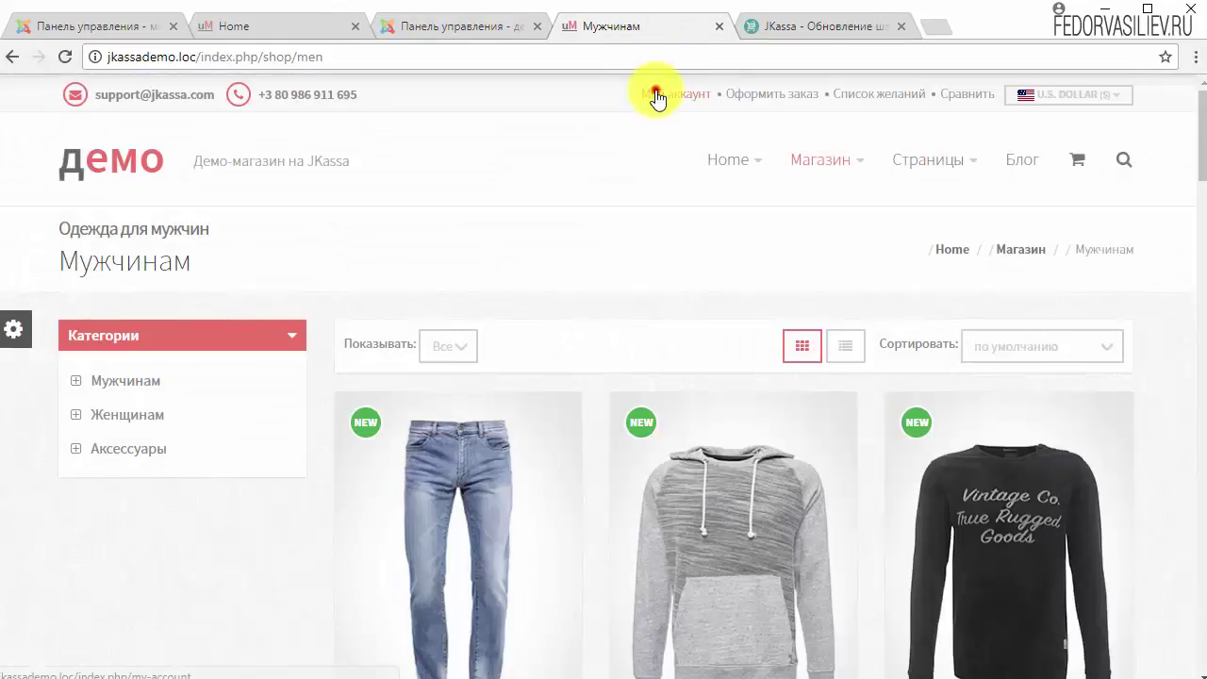
pyautogui.click(867, 273)
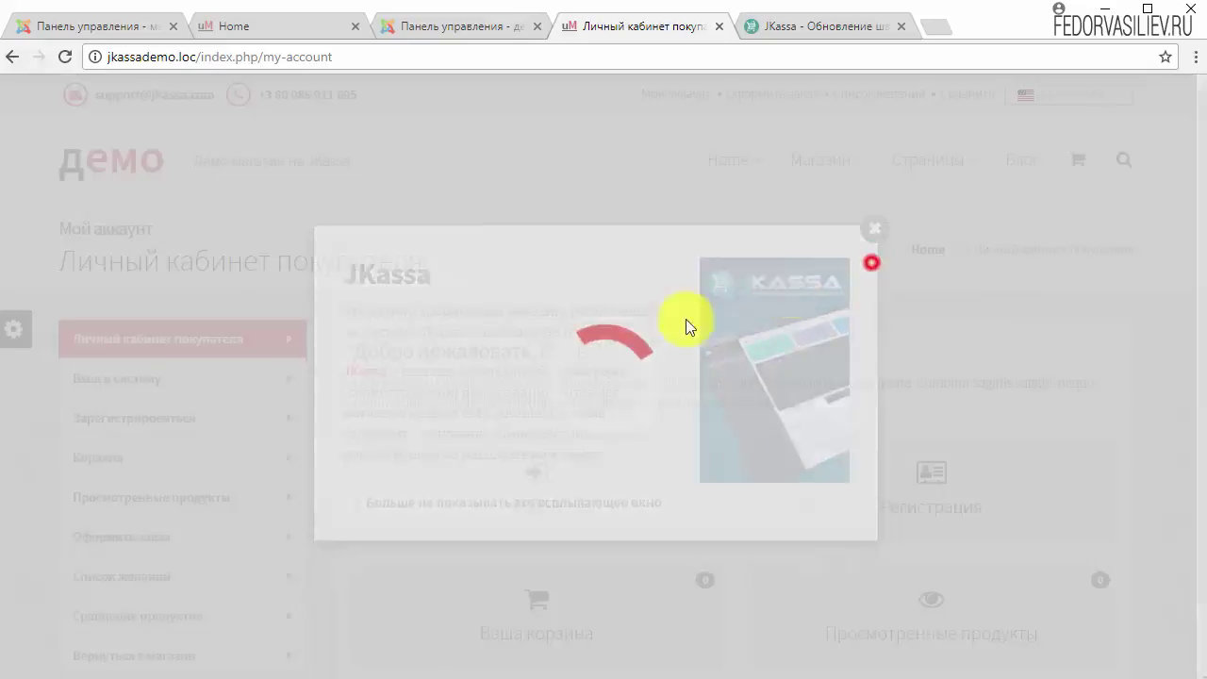
pyautogui.scroll(-1, 573, 296)
pyautogui.scroll(-2, 488, 226)
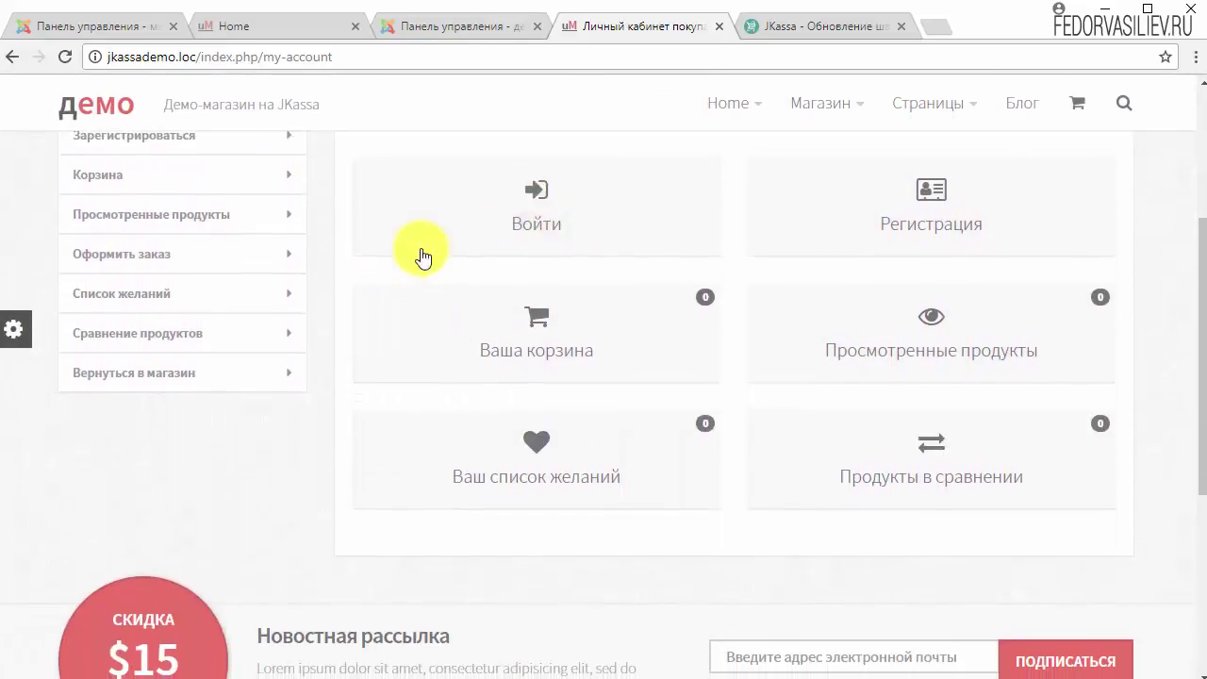
# Open the demo store's sign-in page, dismiss the pop-up and examine the login form and the page's lower sections.
pyautogui.click(480, 213)
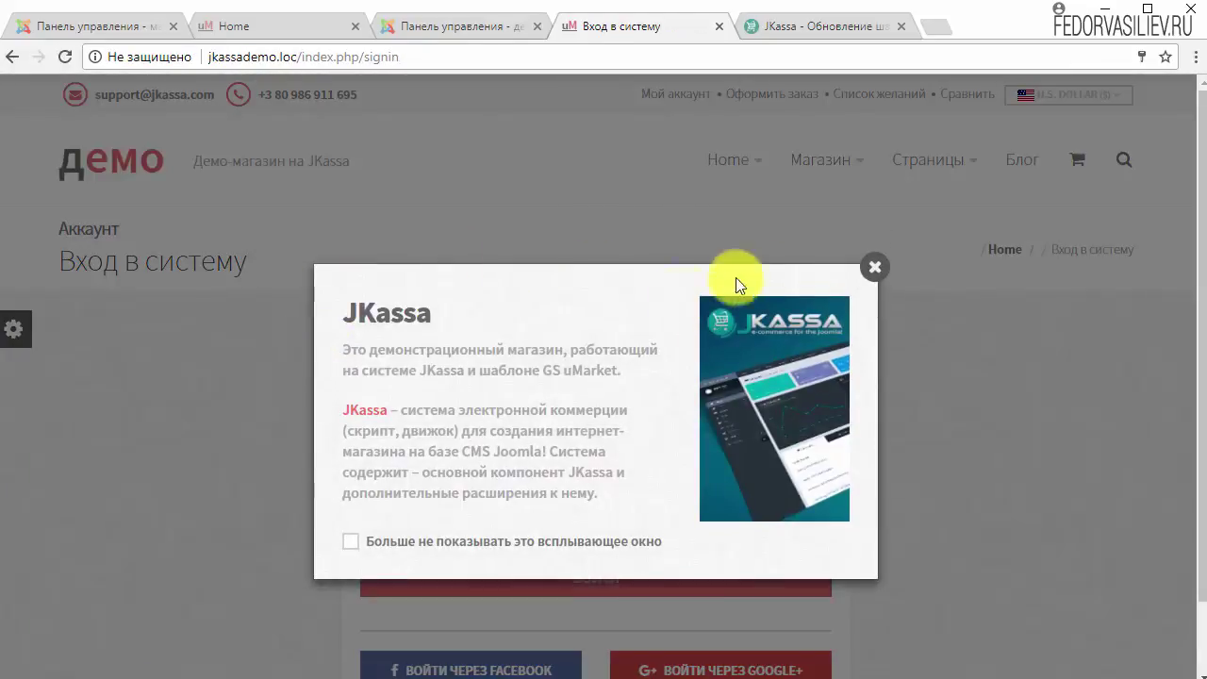
pyautogui.click(871, 278)
pyautogui.scroll(-2, 613, 291)
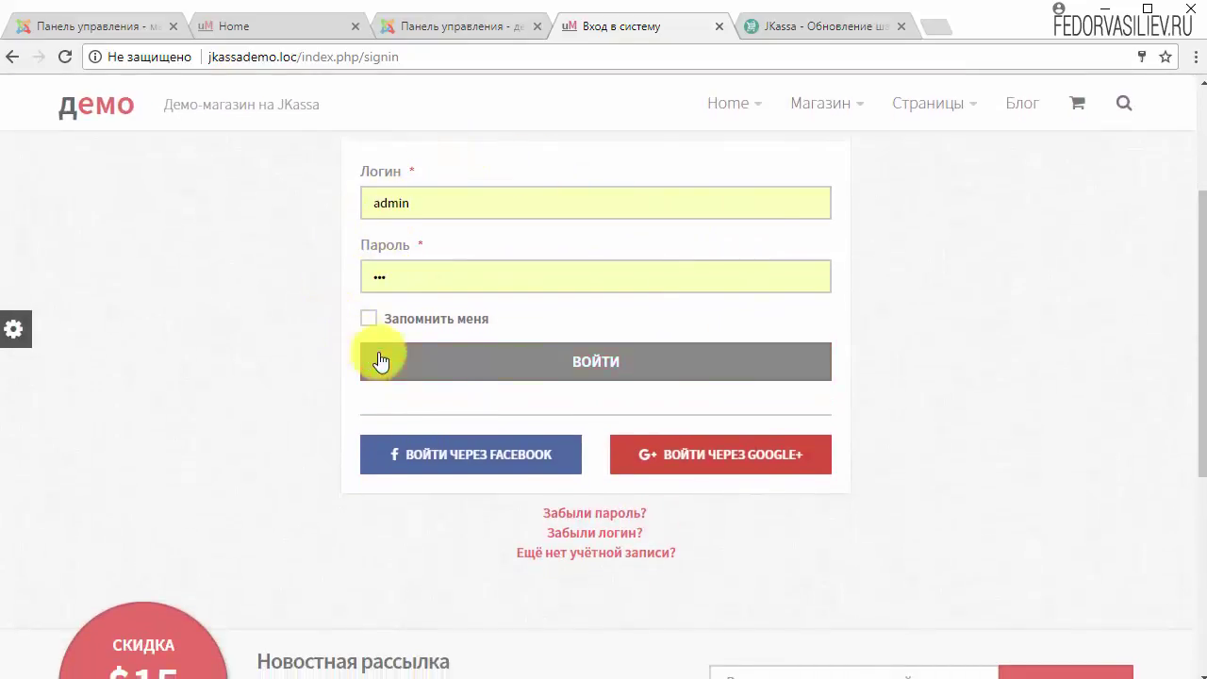
pyautogui.scroll(-2, 367, 311)
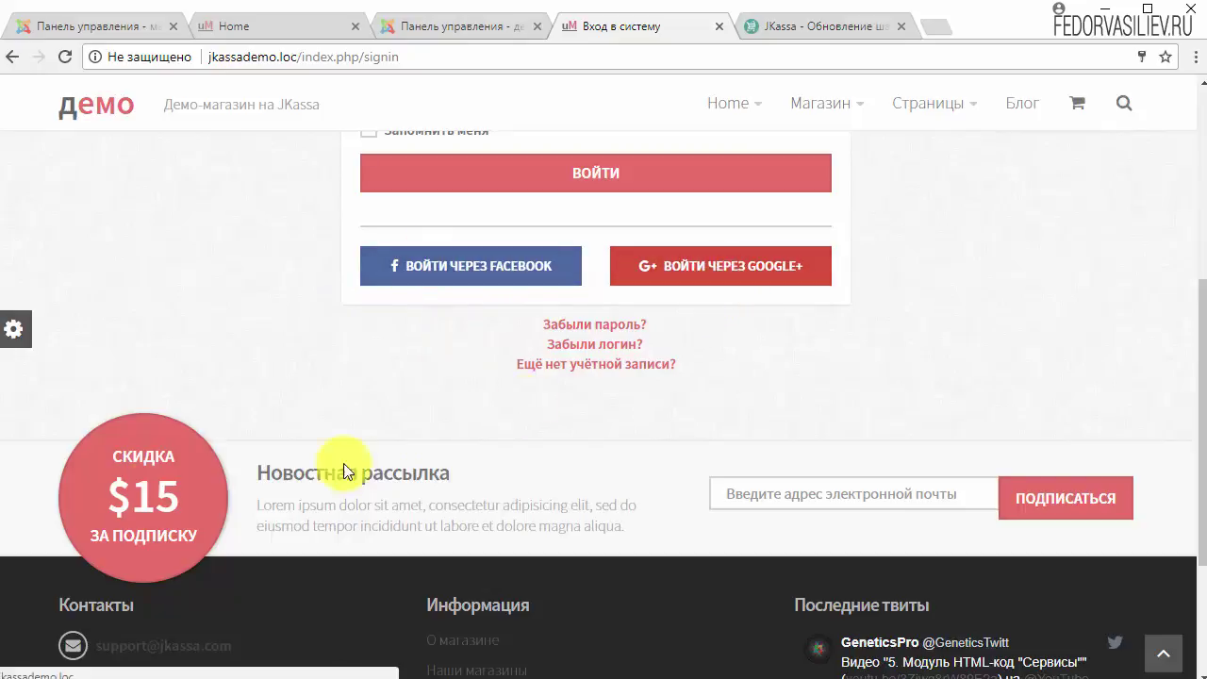
pyautogui.scroll(-1, 238, 430)
pyautogui.scroll(-3, 238, 430)
pyautogui.scroll(5, 323, 485)
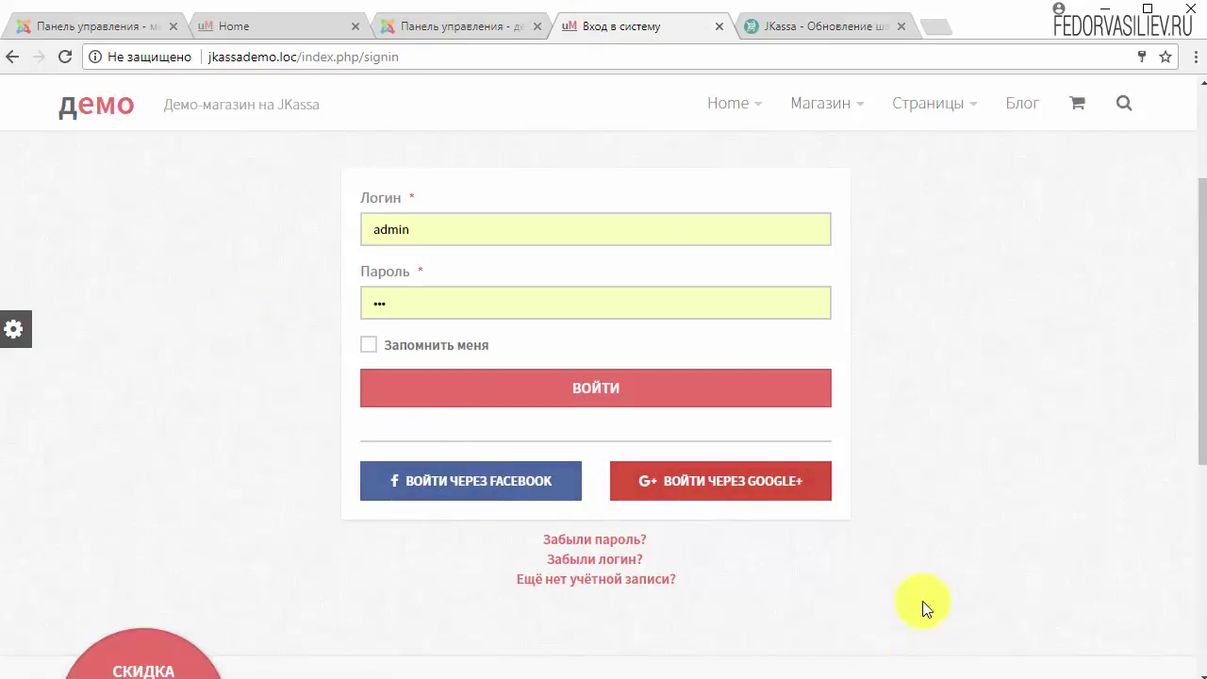
# Open the list of site modules in the Joomla administration of jkassa.loc.
pyautogui.hotkey('ctrl', '1')
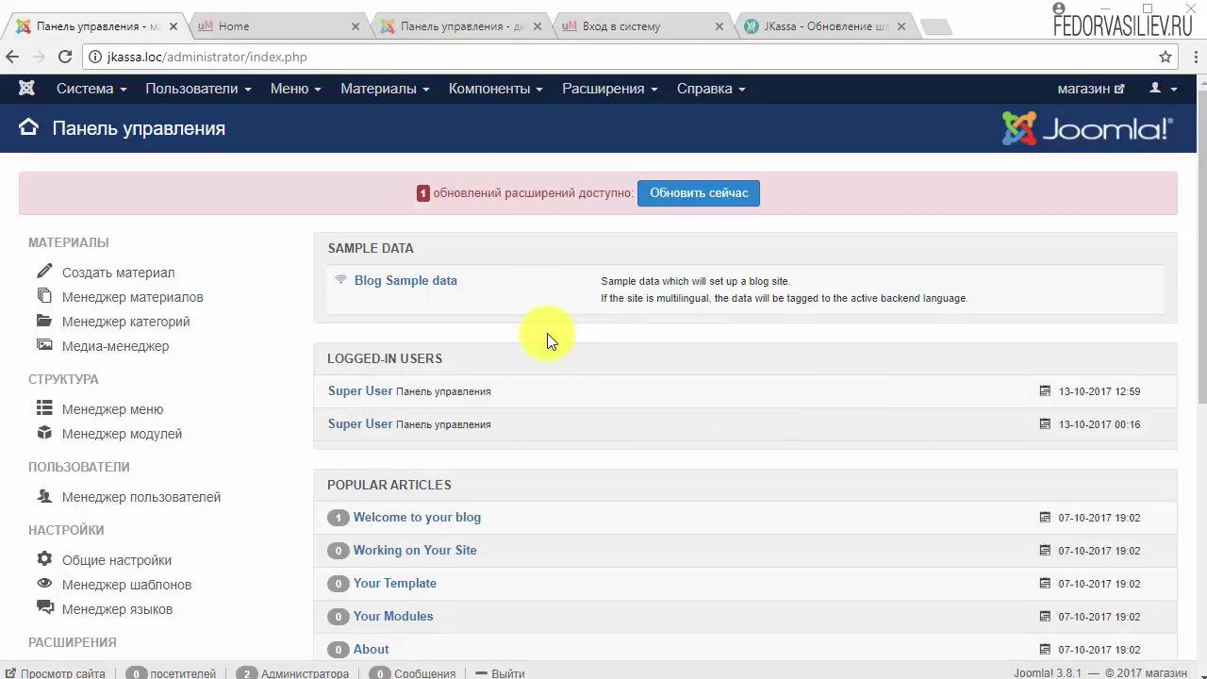
pyautogui.click(571, 88)
pyautogui.click(608, 170)
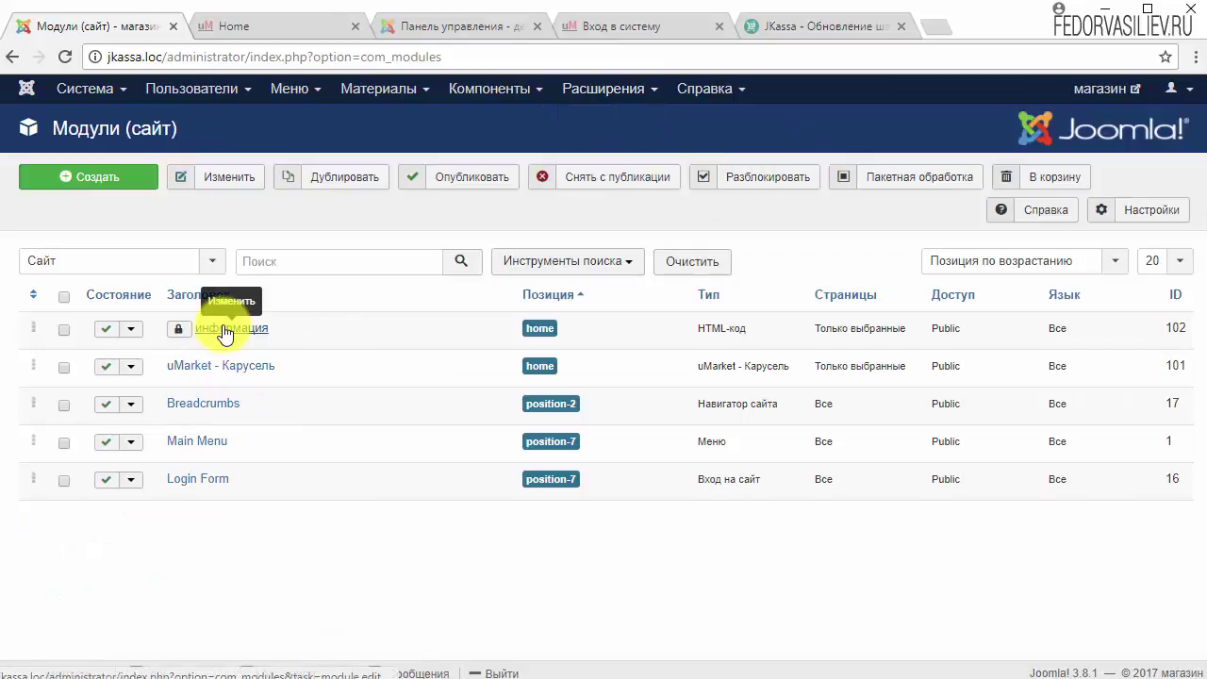
# Open the «информация» module for editing and compare its content with the three lesson blocks on the store's home page.
pyautogui.click(227, 329)
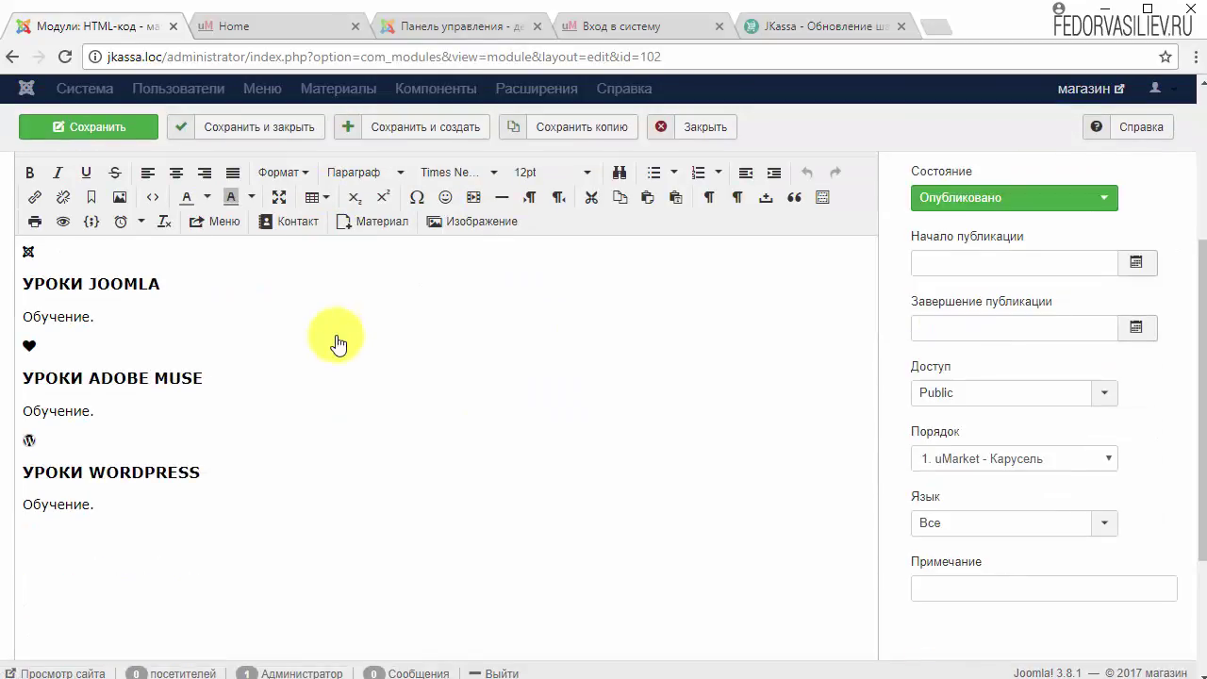
pyautogui.scroll(-3, 330, 346)
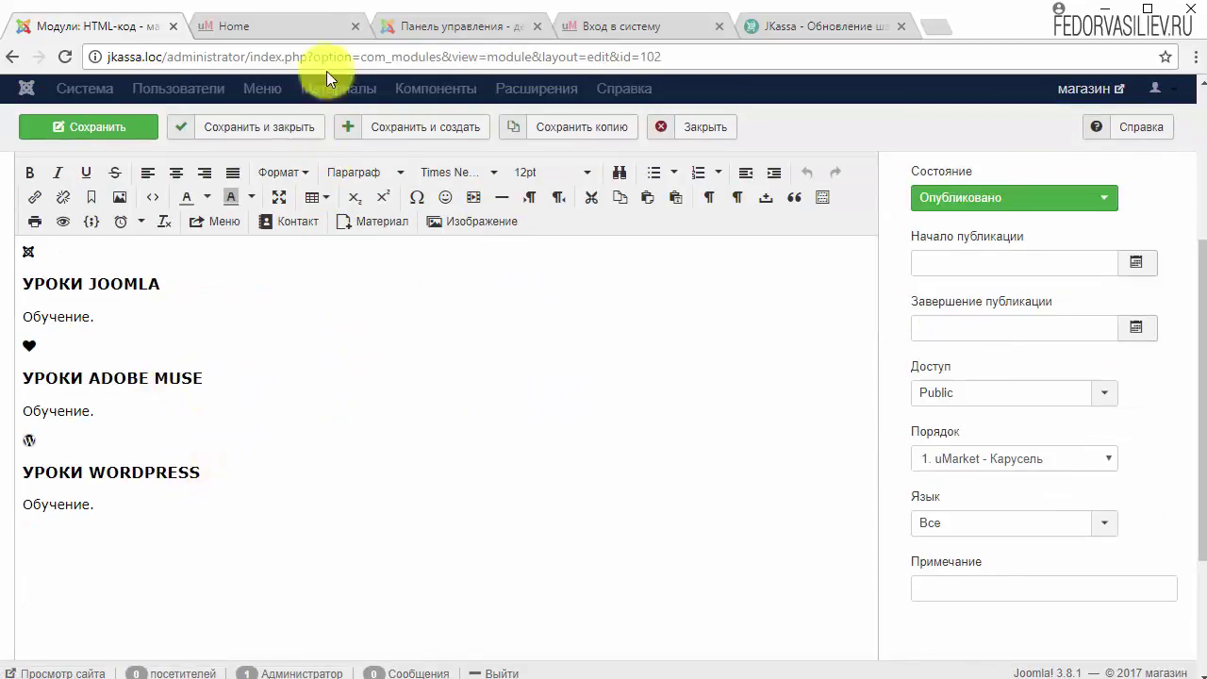
pyautogui.click(298, 31)
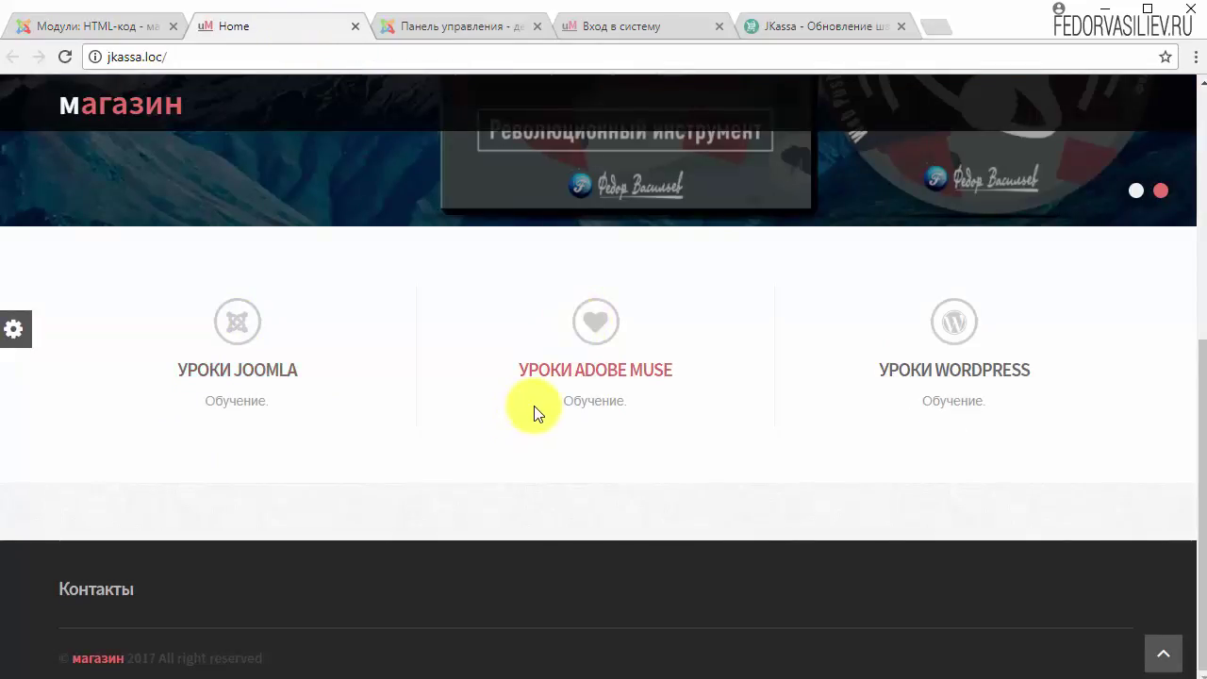
pyautogui.click(103, 33)
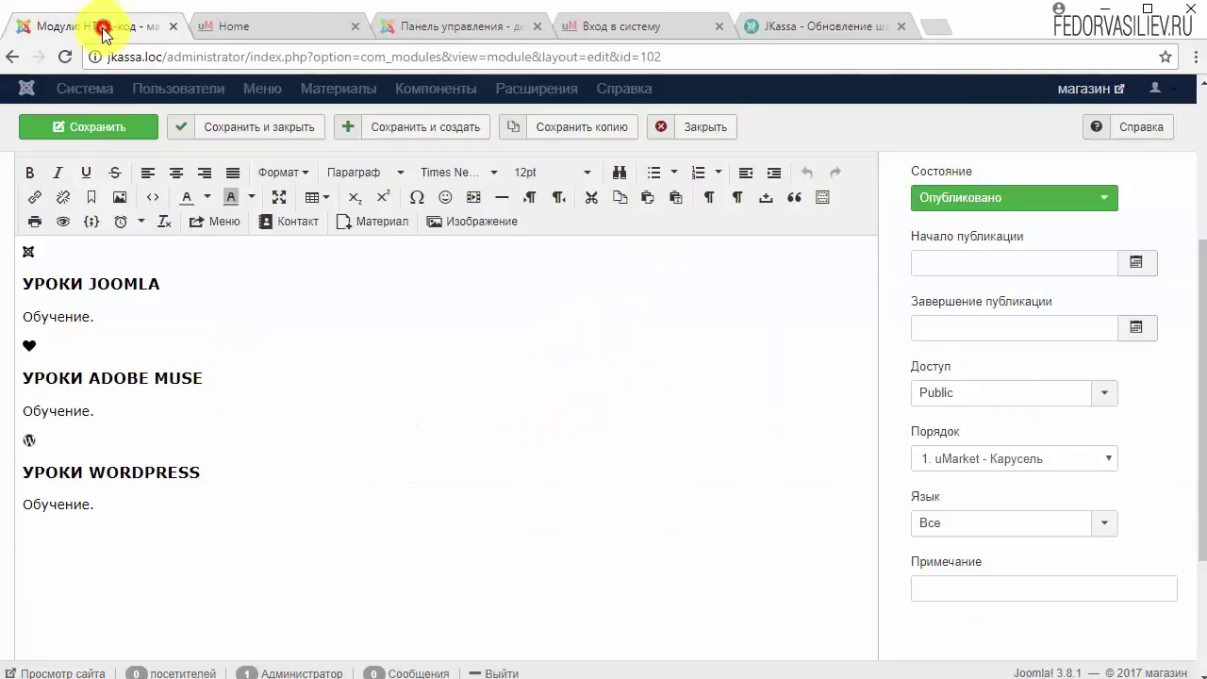
# Check the heart icon above «УРОКИ ADOBE MUSE» in the module's editor and save the «информация» module.
pyautogui.scroll(1, 217, 448)
pyautogui.click(30, 440)
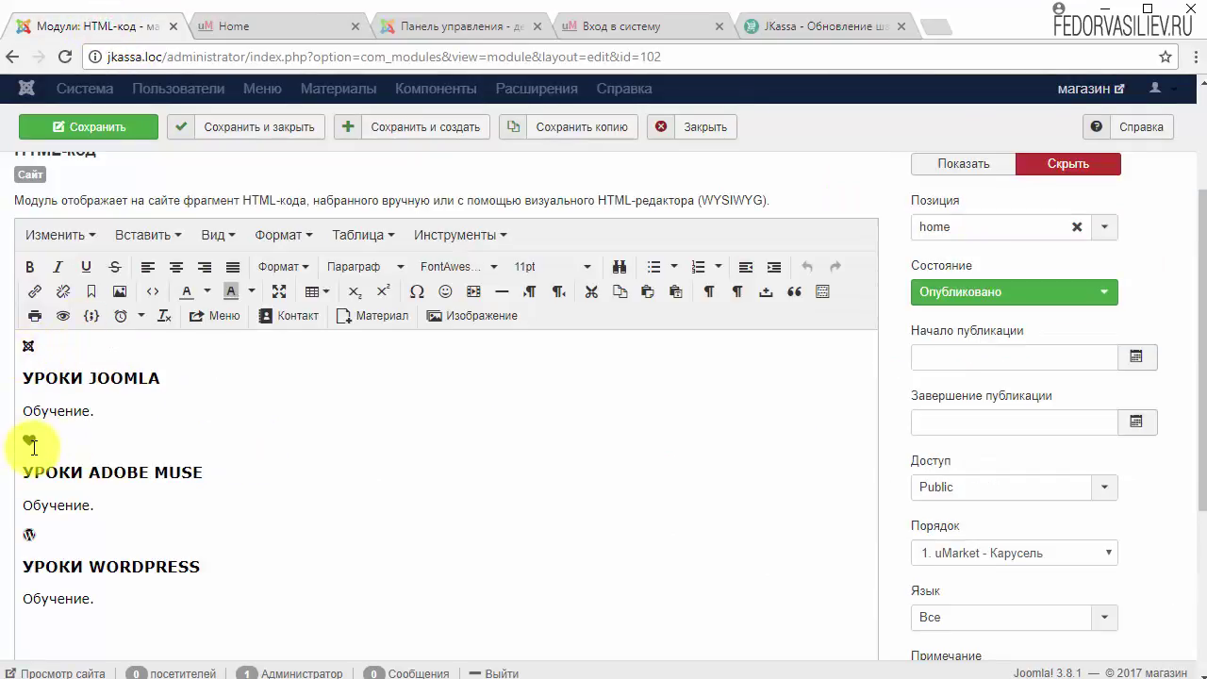
pyautogui.scroll(-1, 148, 452)
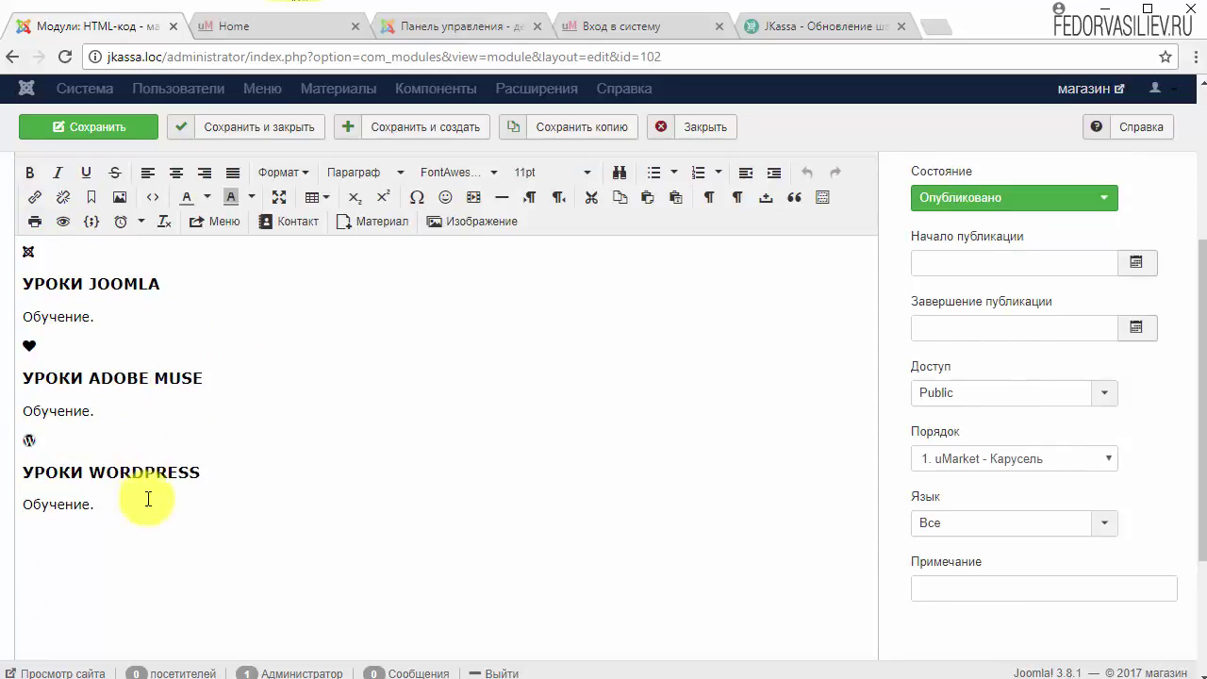
pyautogui.scroll(1, 201, 465)
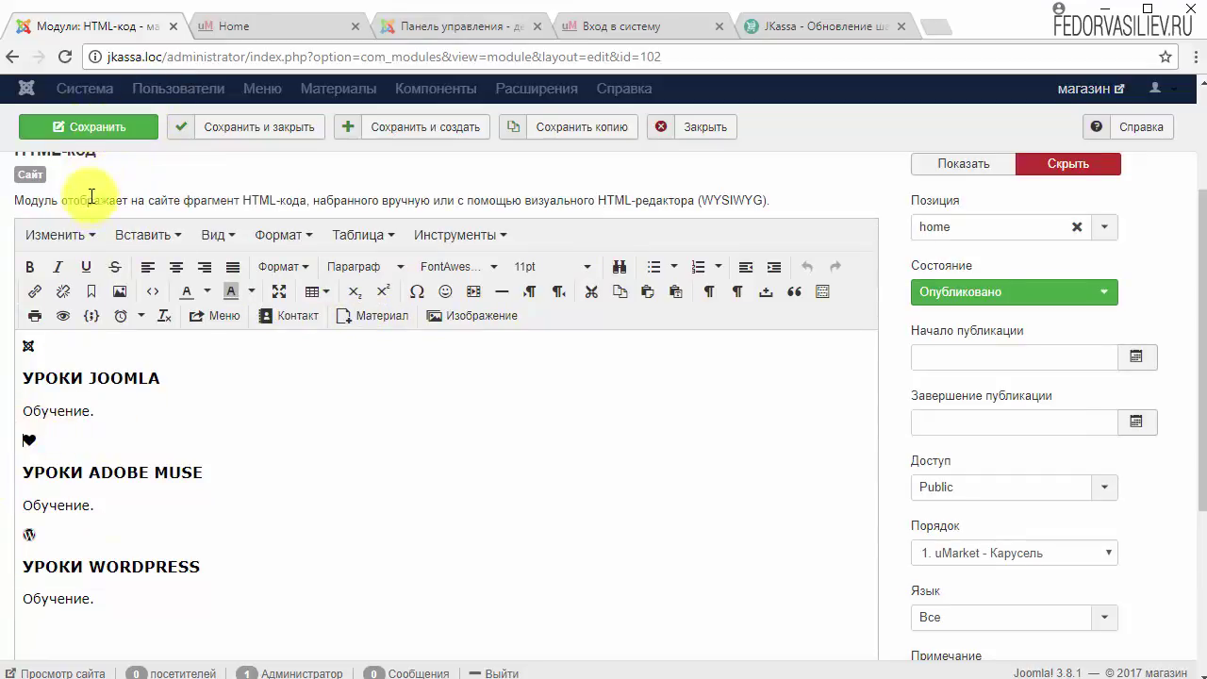
pyautogui.click(116, 128)
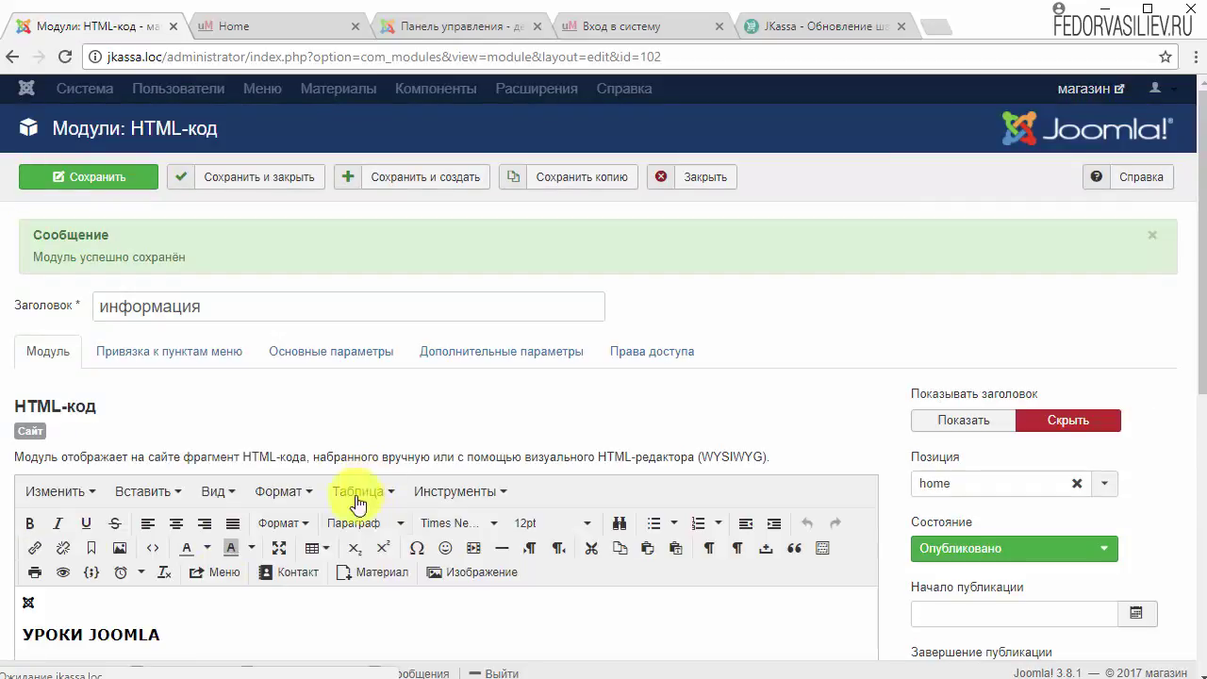
# Compare the saved module's icons with those on the store's home page again and close the module.
pyautogui.scroll(-3, 359, 493)
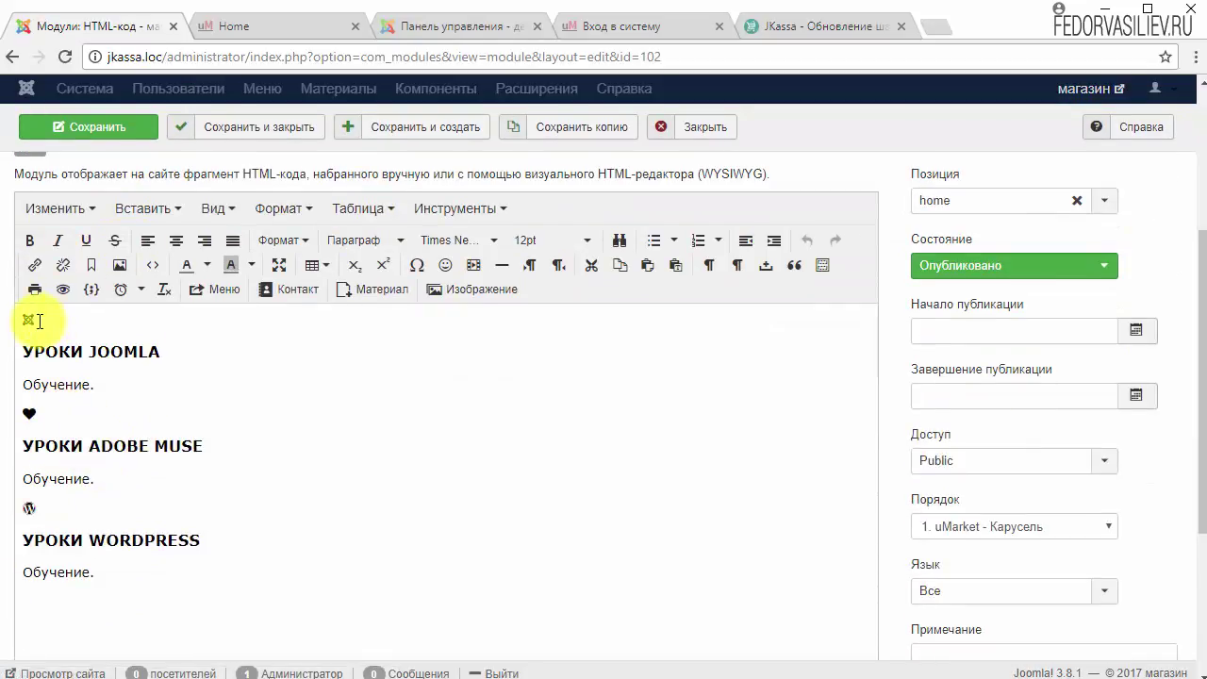
pyautogui.click(268, 30)
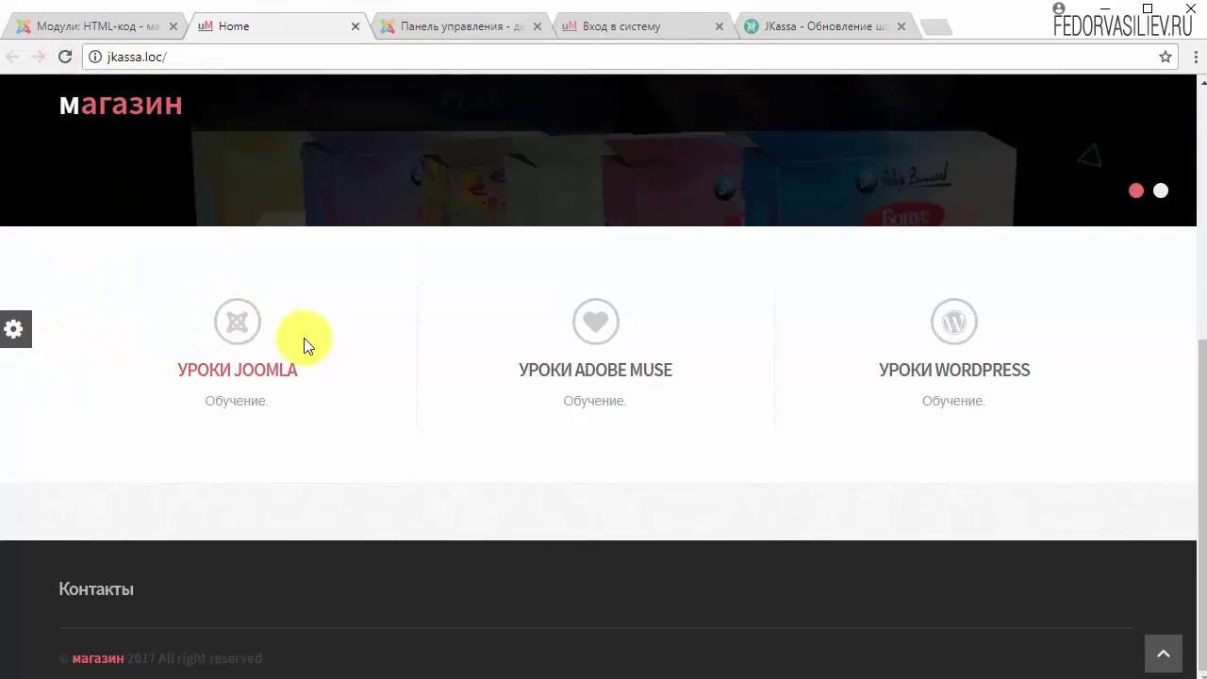
pyautogui.click(120, 26)
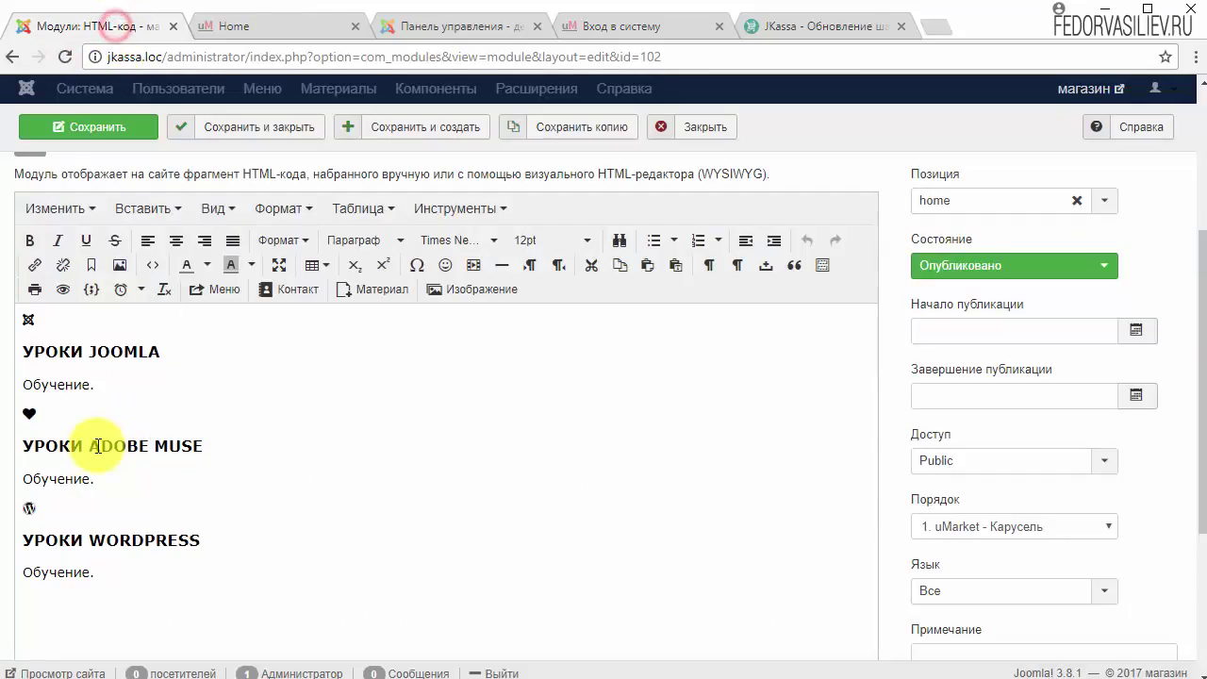
pyautogui.scroll(2, 313, 421)
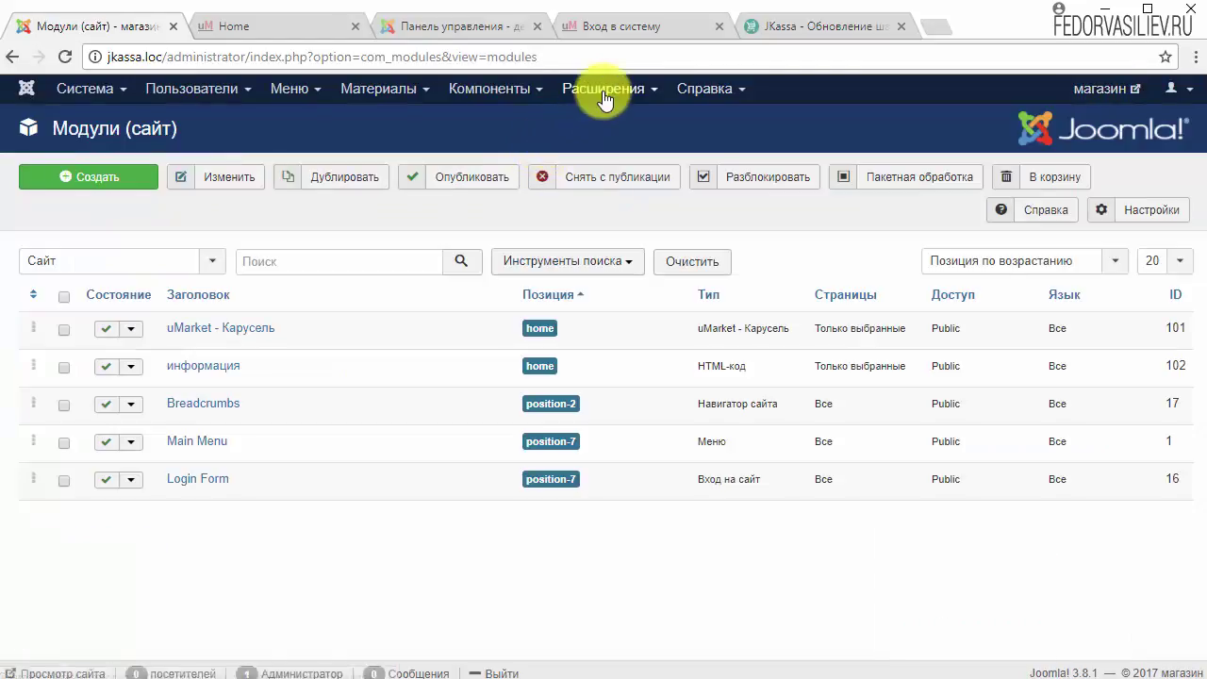
# Open the plugin manager and filter the plugins by the state «Включено».
pyautogui.click(603, 88)
pyautogui.click(603, 182)
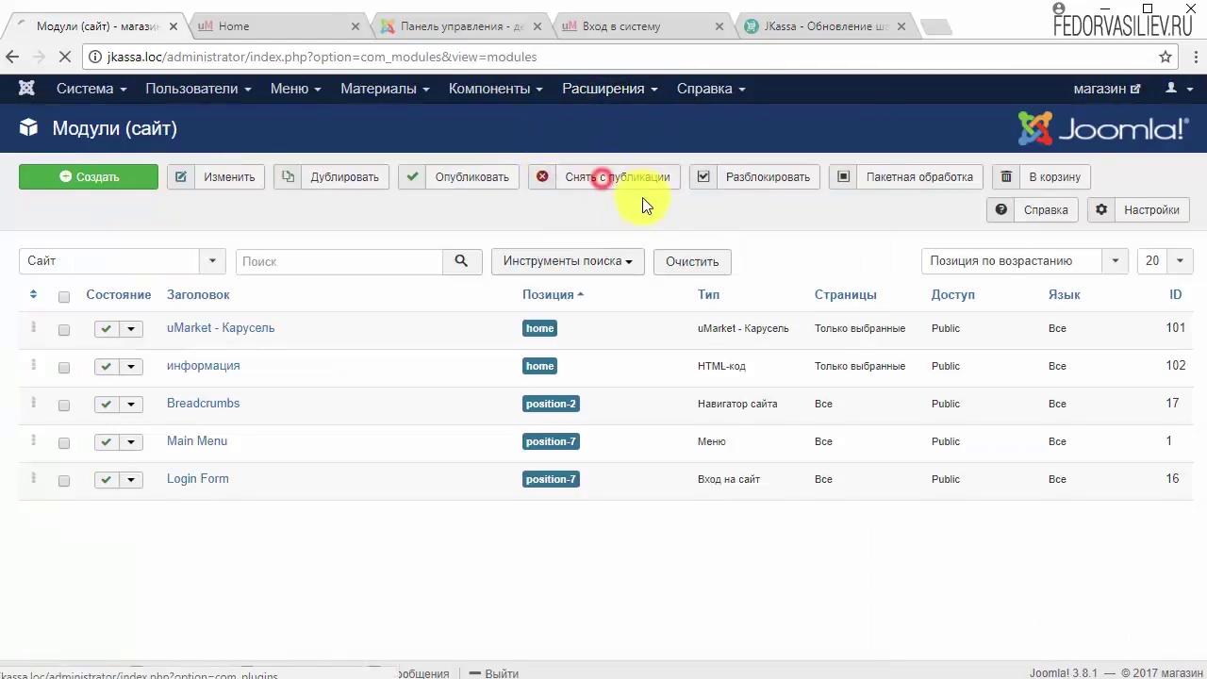
pyautogui.click(332, 243)
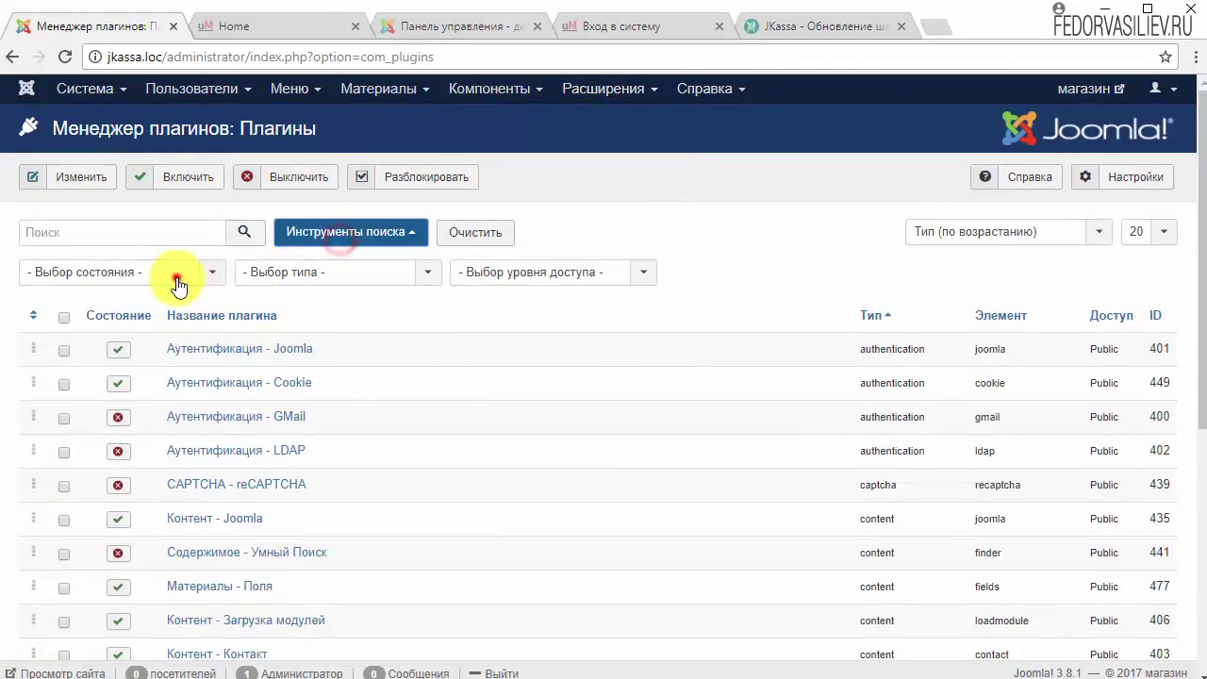
pyautogui.click(174, 274)
pyautogui.click(118, 338)
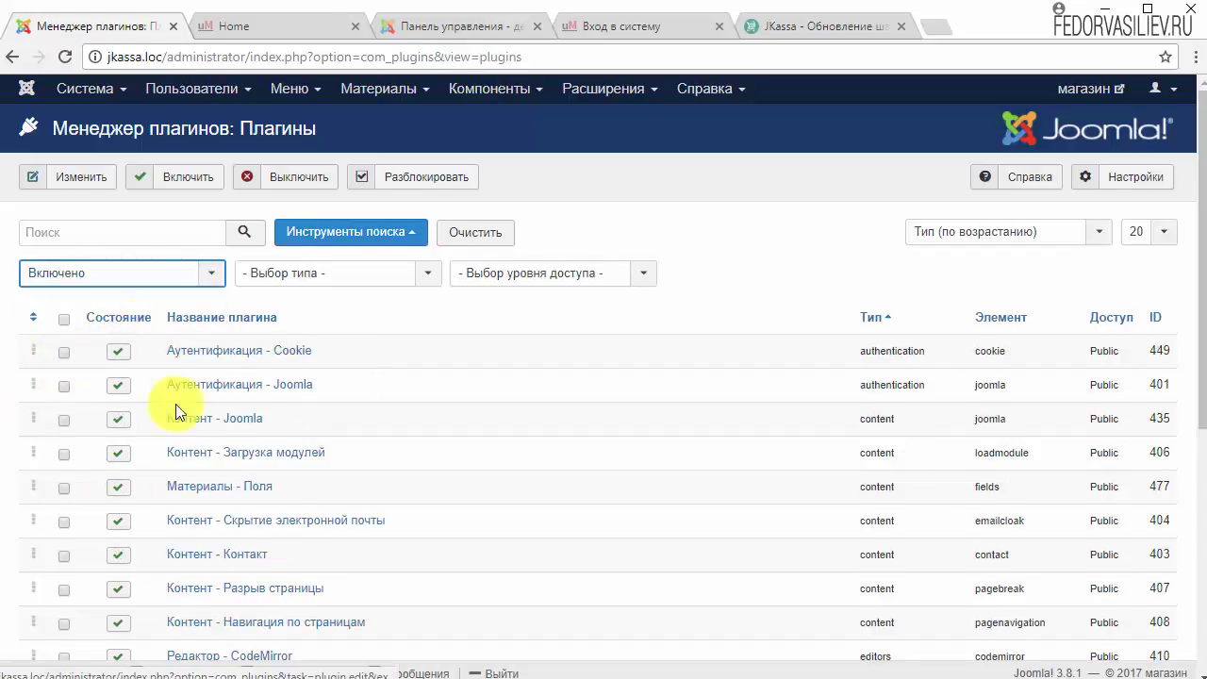
# Open the settings of the «Редактор - TinyMCE» plugin from the filtered list.
pyautogui.scroll(-5, 283, 256)
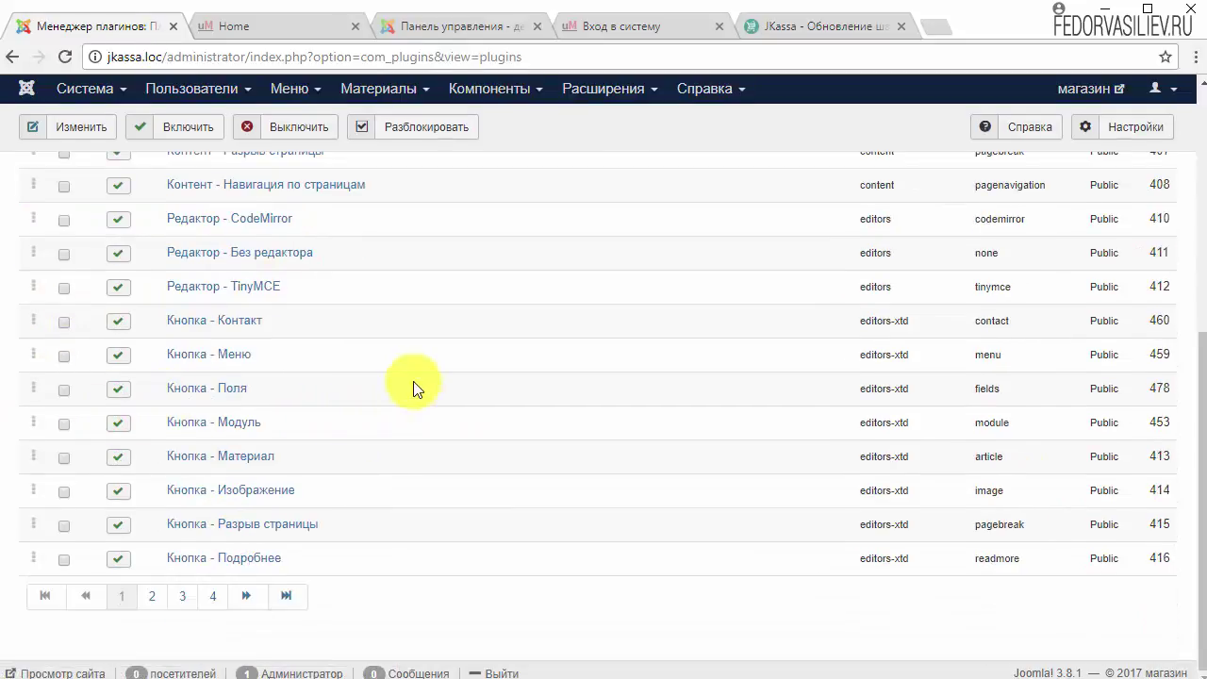
pyautogui.moveTo(289, 288); pyautogui.dragTo(209, 301)
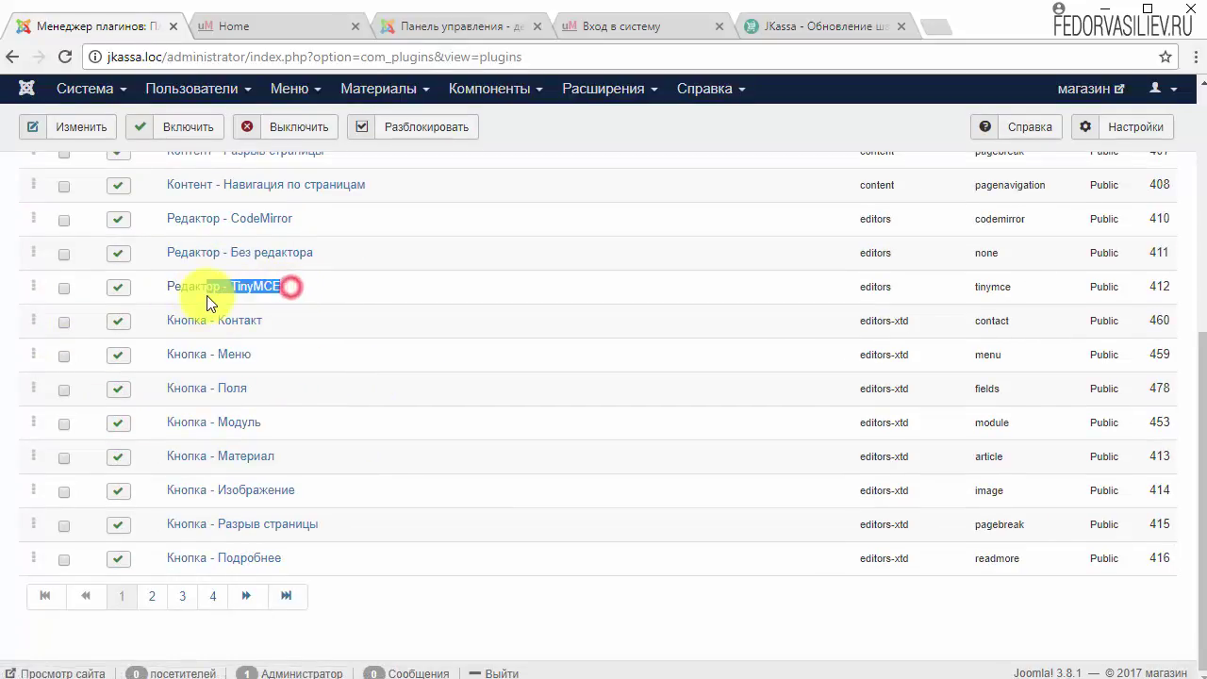
pyautogui.click(179, 288)
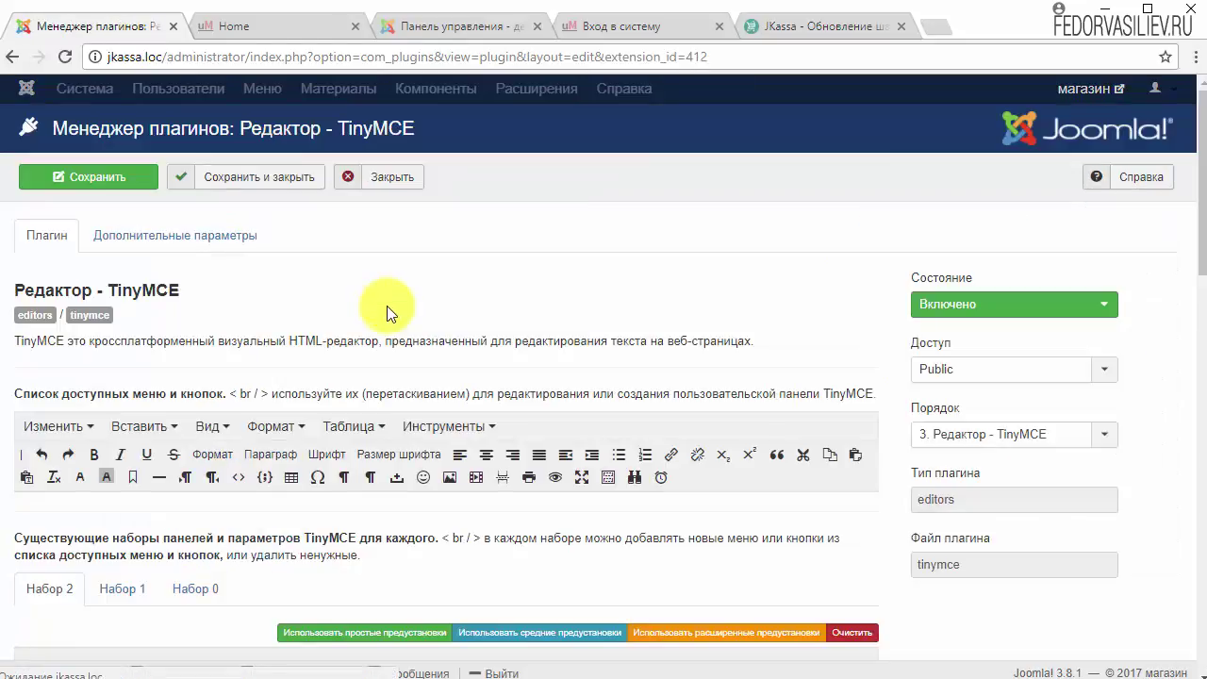
# Examine the toolbar buttons and assigned user groups of «Набор 0» in the TinyMCE plugin settings.
pyautogui.scroll(-2, 382, 302)
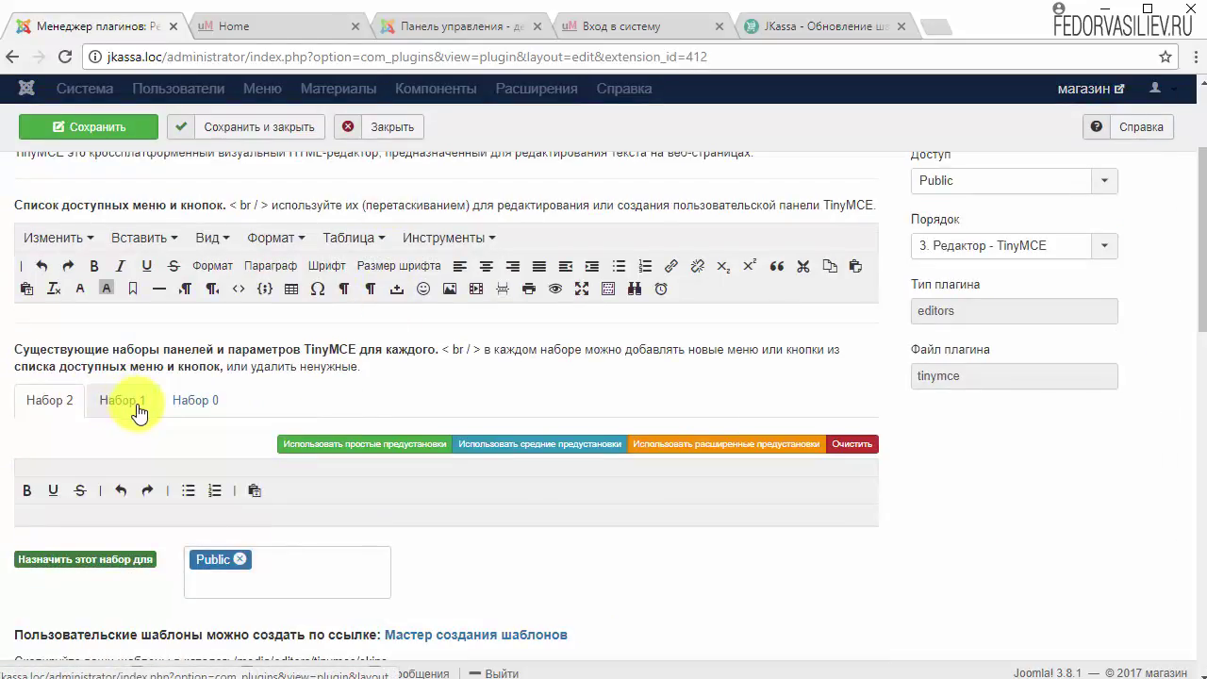
pyautogui.click(195, 400)
pyautogui.scroll(-2, 204, 382)
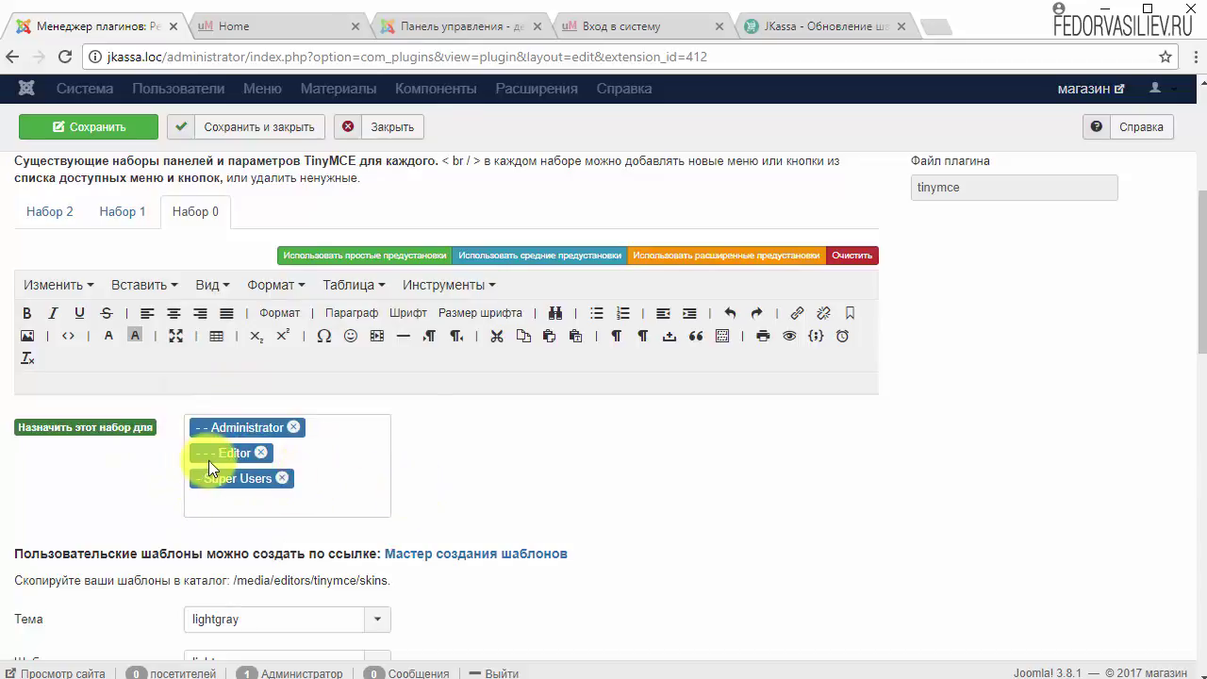
pyautogui.scroll(2, 202, 458)
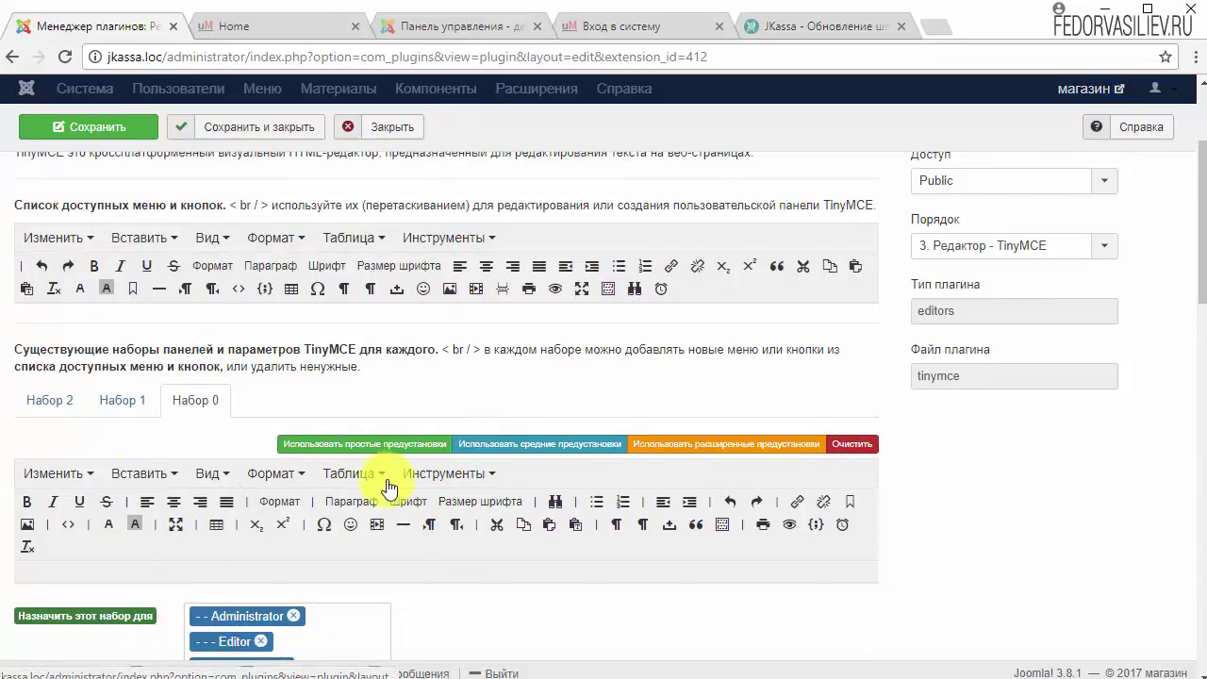
pyautogui.scroll(-2, 417, 480)
pyautogui.scroll(3, 135, 406)
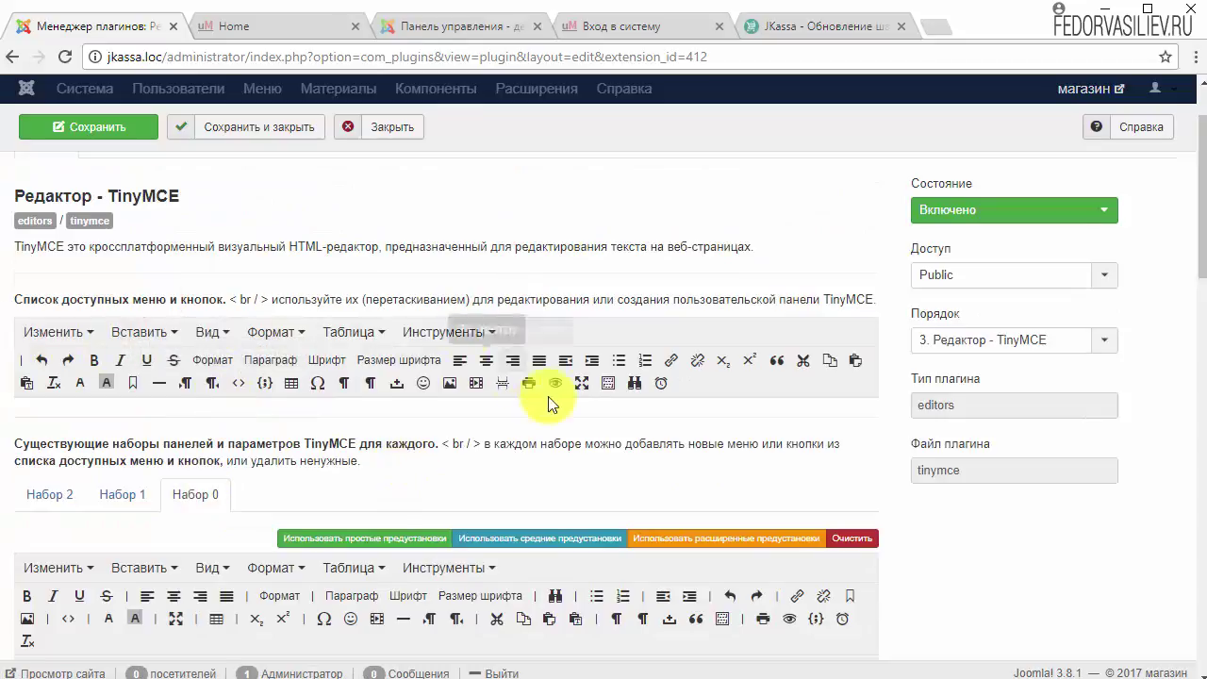
pyautogui.scroll(-1, 466, 436)
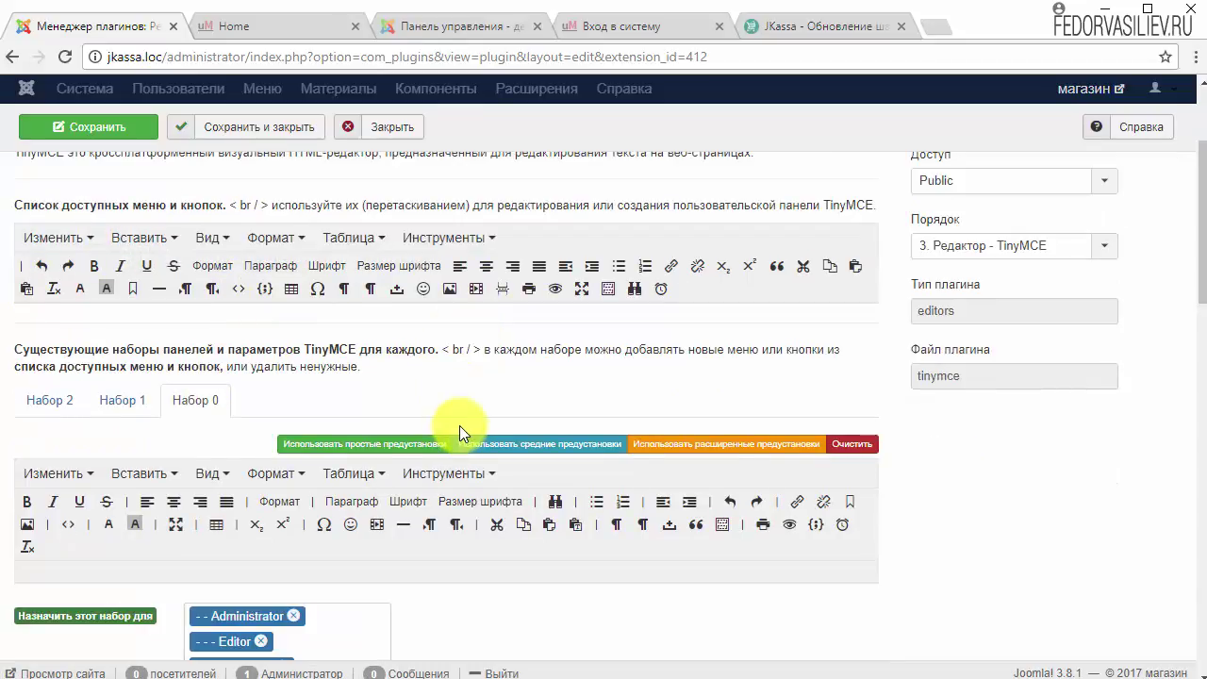
# Look over the TinyMCE toolbars «Набор 2» and «Набор 1» and return to «Набор 2».
pyautogui.click(50, 415)
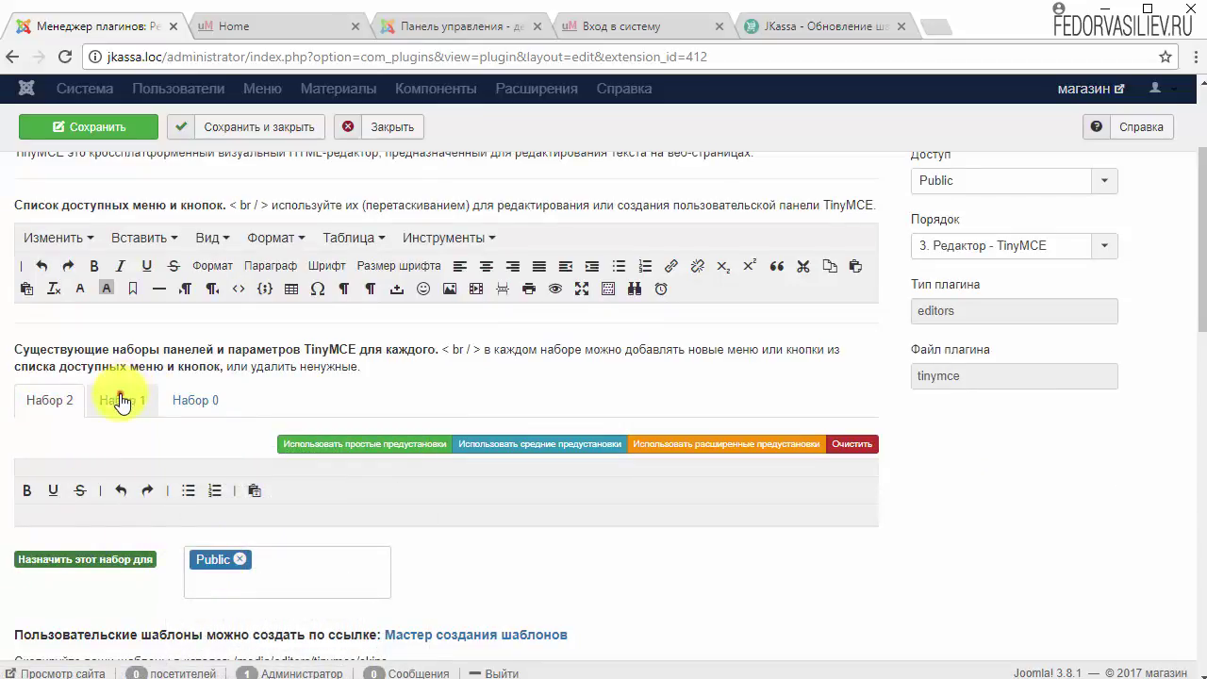
pyautogui.click(121, 400)
pyautogui.click(52, 400)
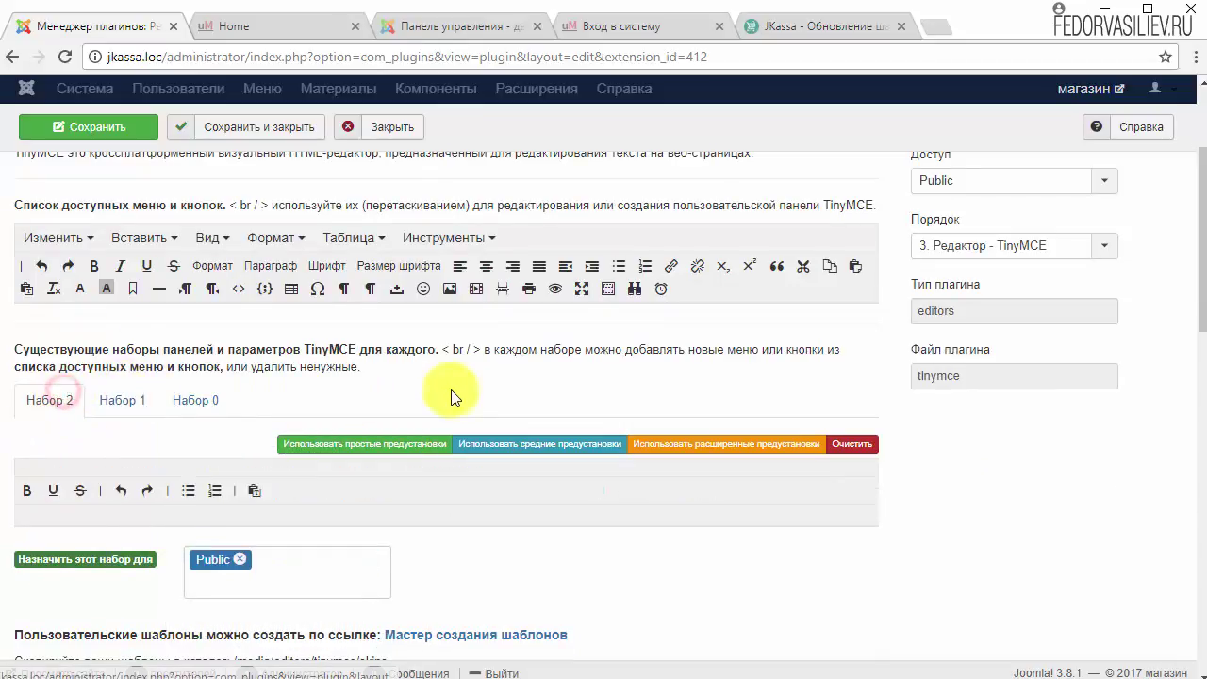
pyautogui.scroll(2, 434, 338)
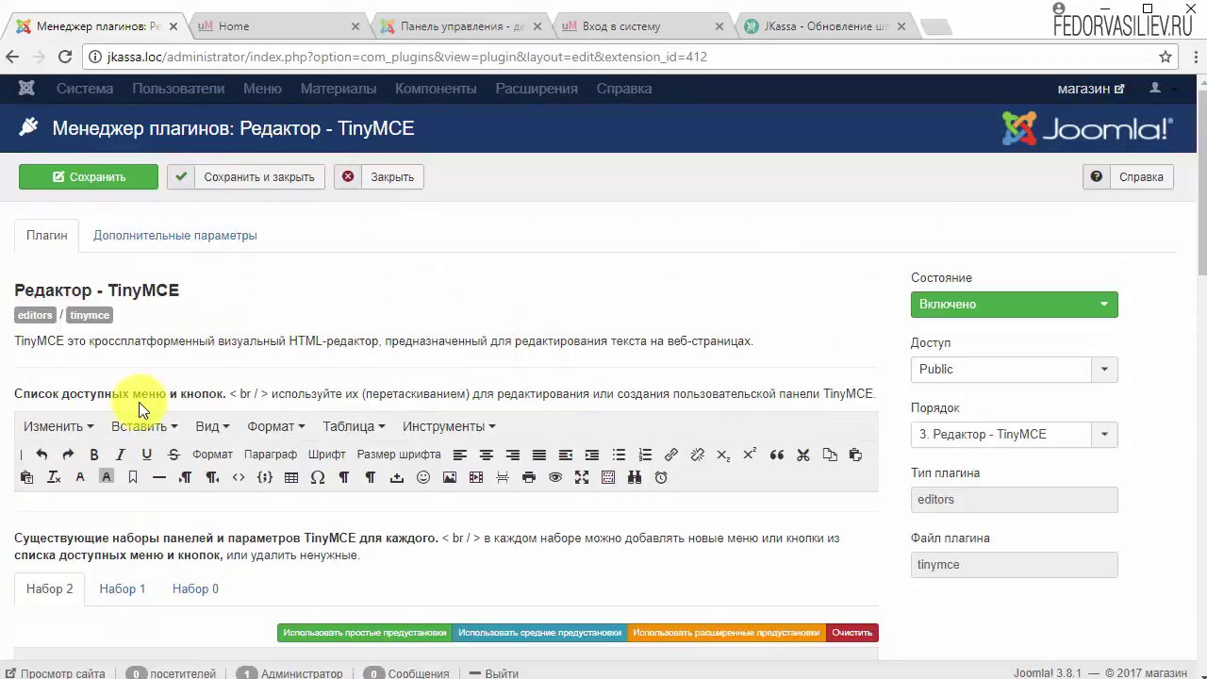
# Switch back to «Набор 0» and review its toolbar, its assigned user groups and the options beneath it.
pyautogui.scroll(-3, 141, 401)
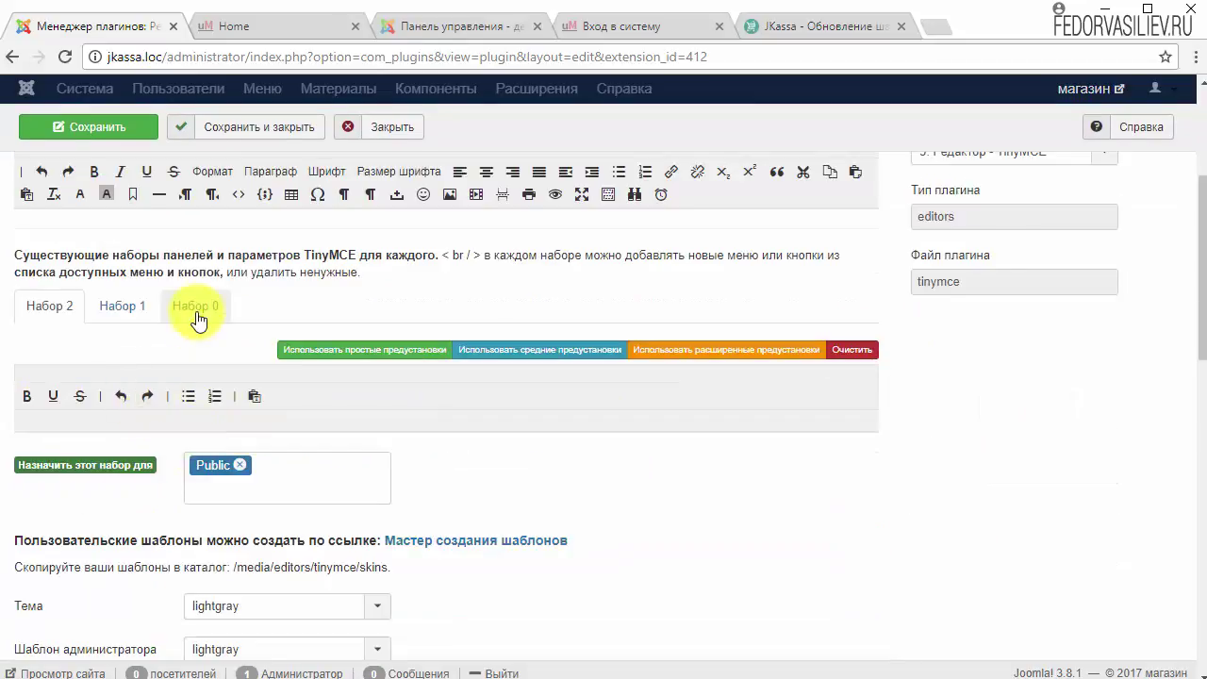
pyautogui.click(194, 309)
pyautogui.scroll(-2, 497, 316)
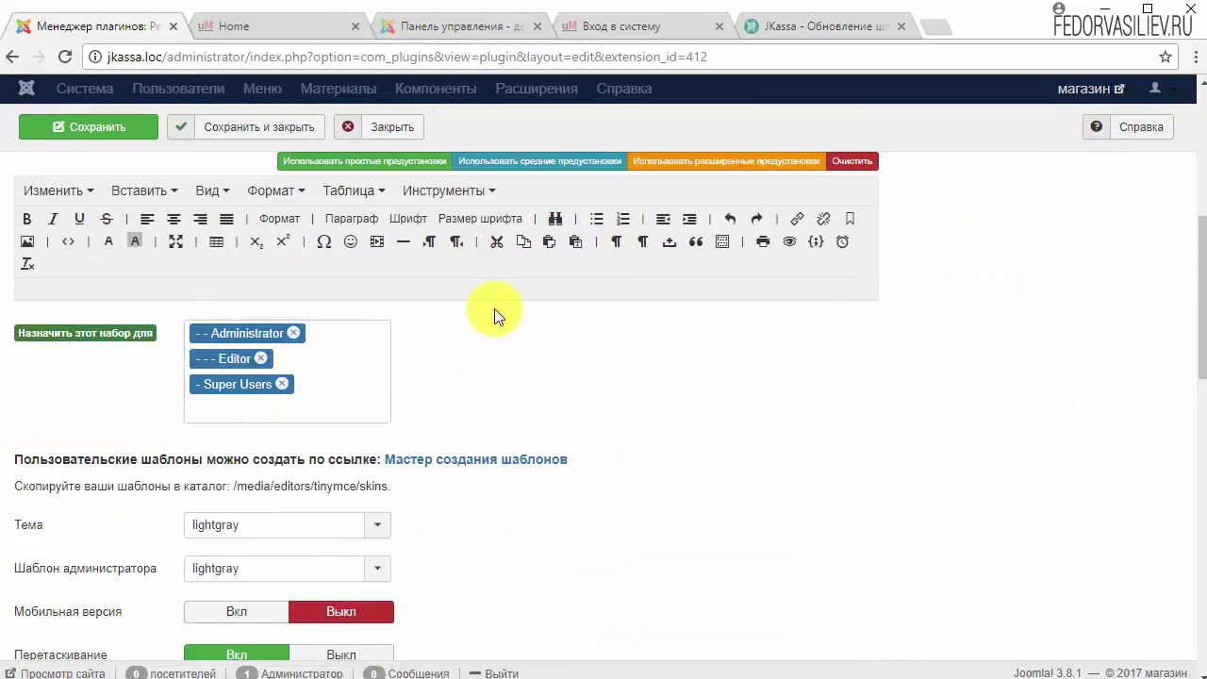
pyautogui.scroll(-2, 497, 317)
pyautogui.scroll(4, 490, 309)
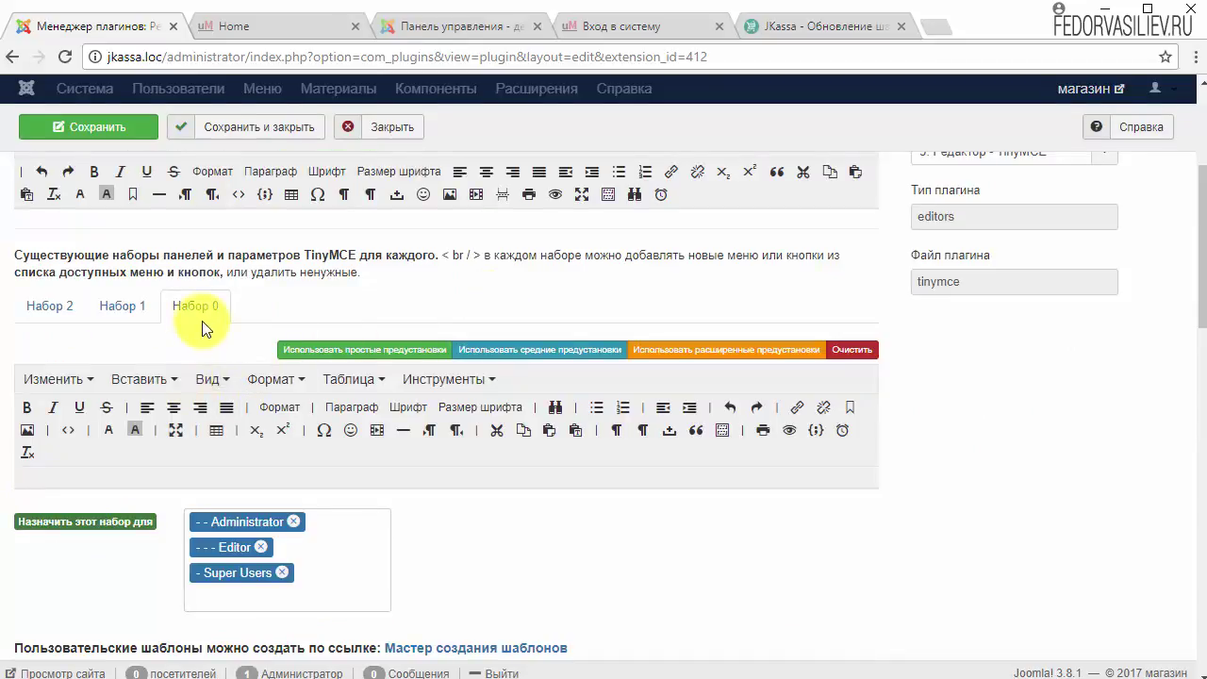
# Examine the TinyMCE plugin's «Пользовательские CSS-классы» setting and the span[*] entry under «Дополнительные валидные элементы».
pyautogui.scroll(-8, 420, 366)
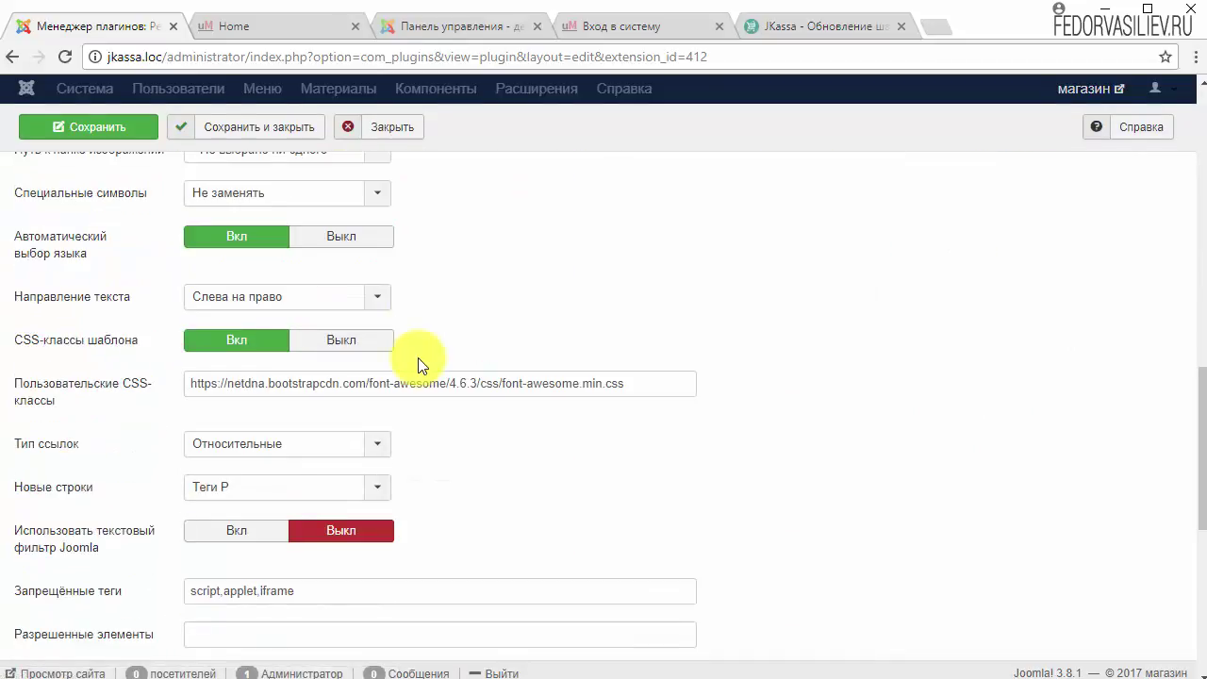
pyautogui.scroll(-2, 420, 366)
pyautogui.moveTo(24, 516)
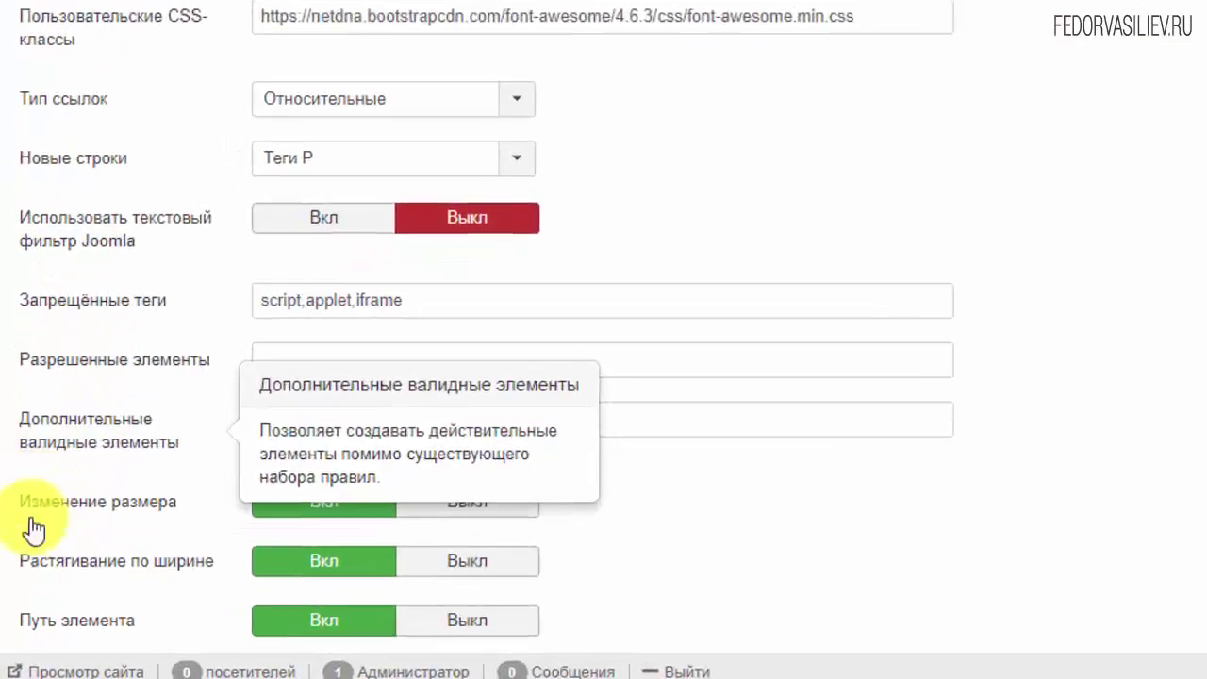
pyautogui.moveTo(485, 302); pyautogui.dragTo(266, 314)
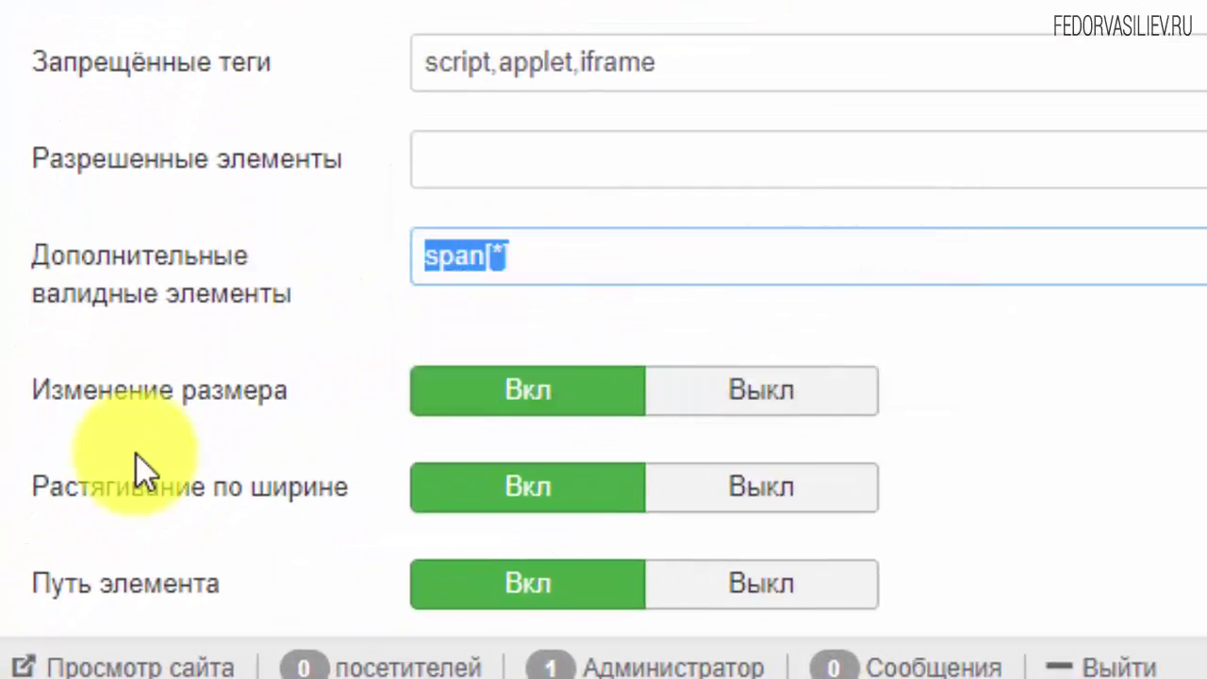
pyautogui.click(574, 253)
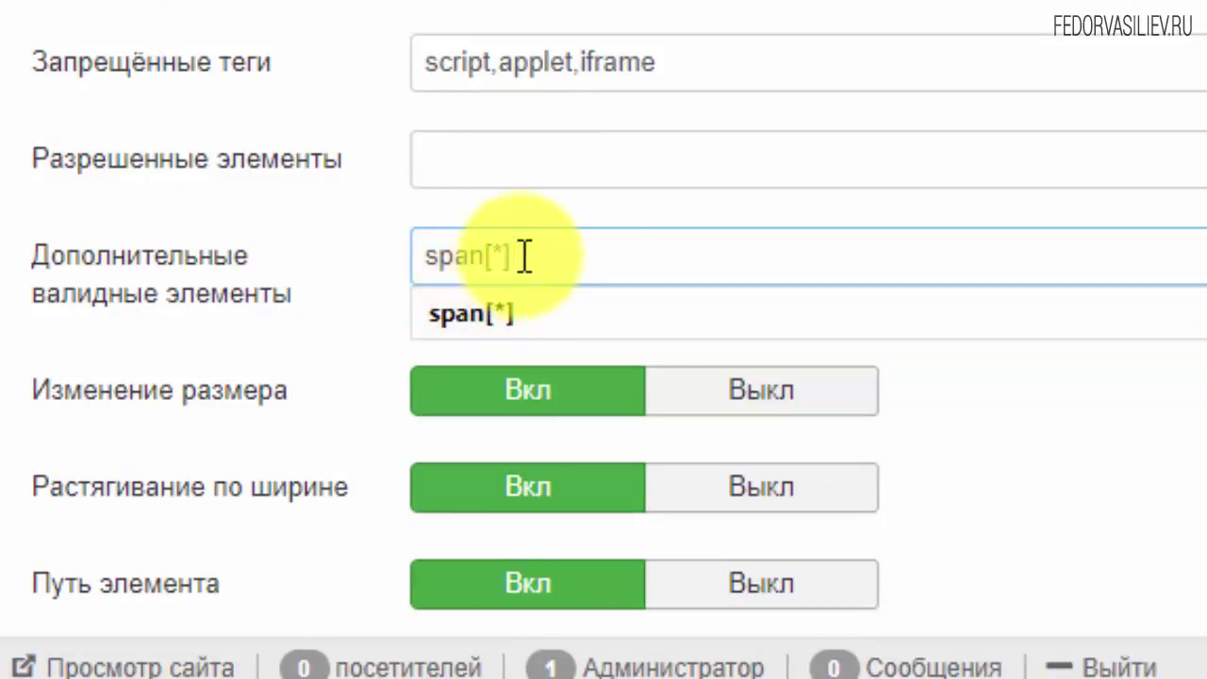
pyautogui.click(342, 251)
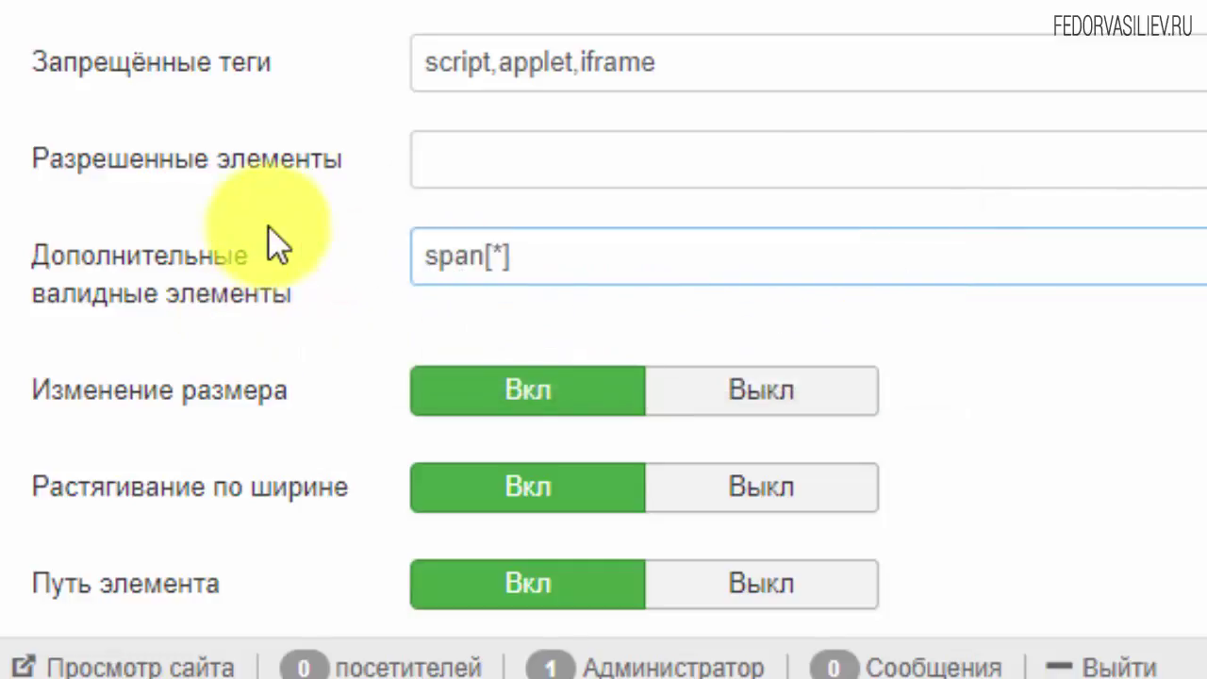
pyautogui.scroll(10, 283, 75)
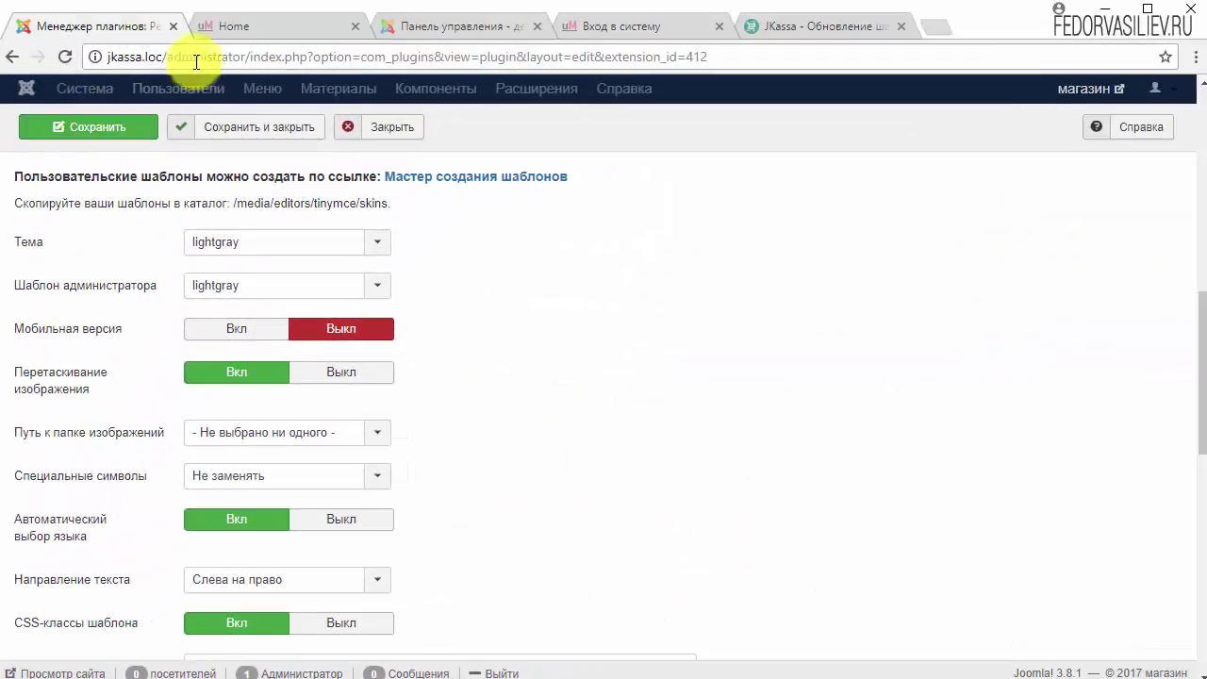
# Examine the font-awesome.min.css address in the TinyMCE plugin's «Пользовательские CSS-классы» setting and read that setting's description.
pyautogui.click(233, 28)
pyautogui.click(123, 26)
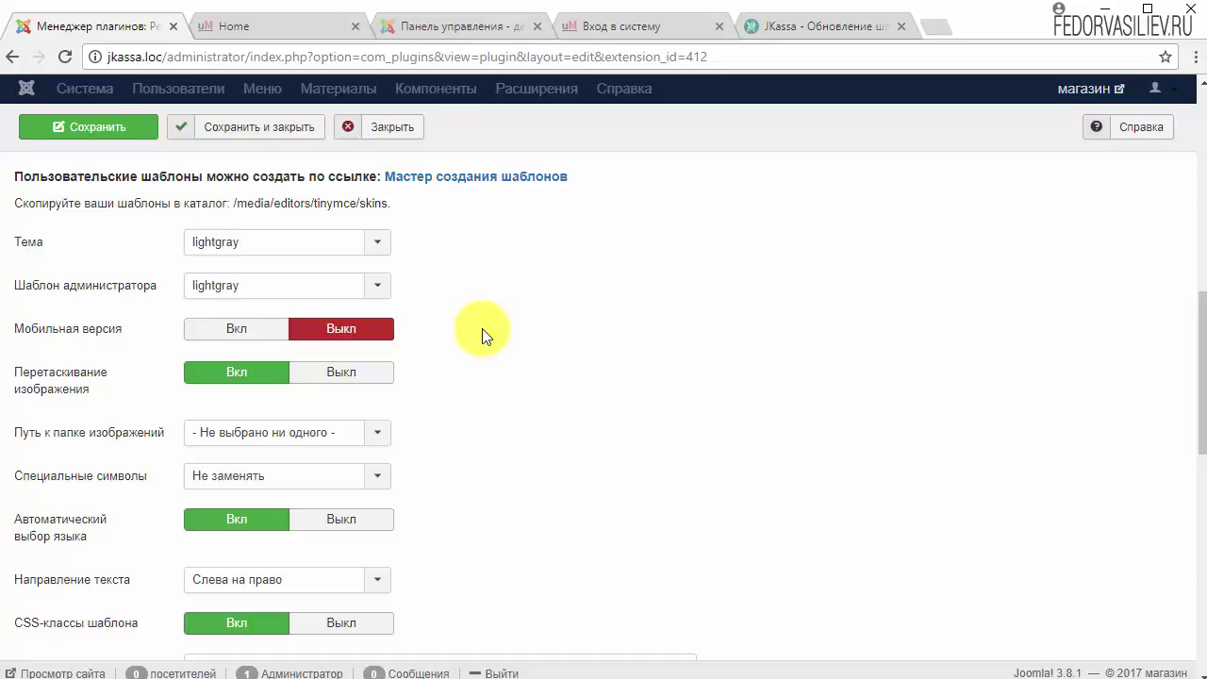
pyautogui.scroll(-3, 481, 328)
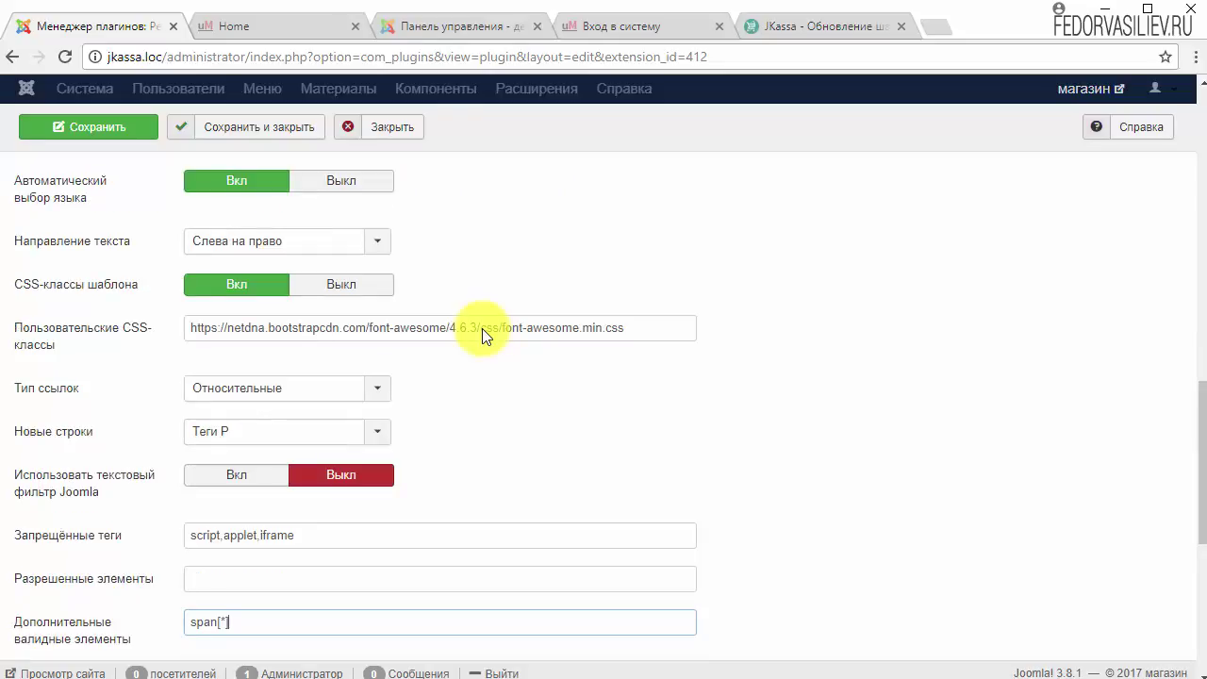
pyautogui.moveTo(58, 337)
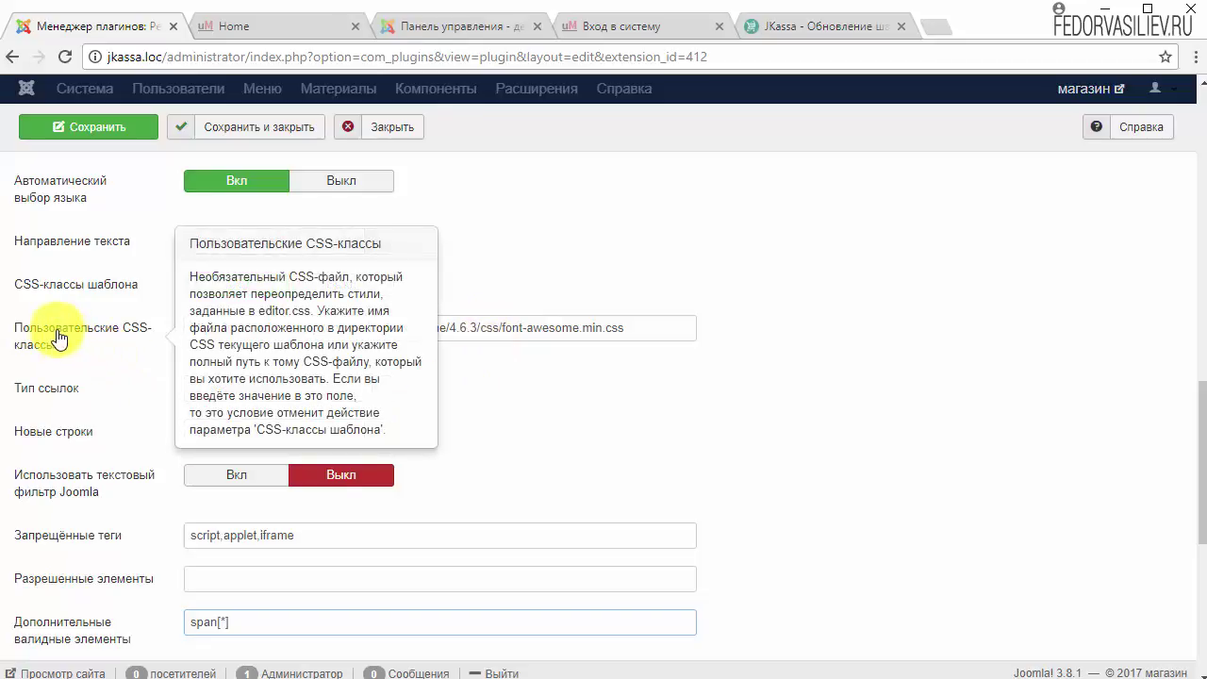
pyautogui.moveTo(649, 327); pyautogui.dragTo(134, 328)
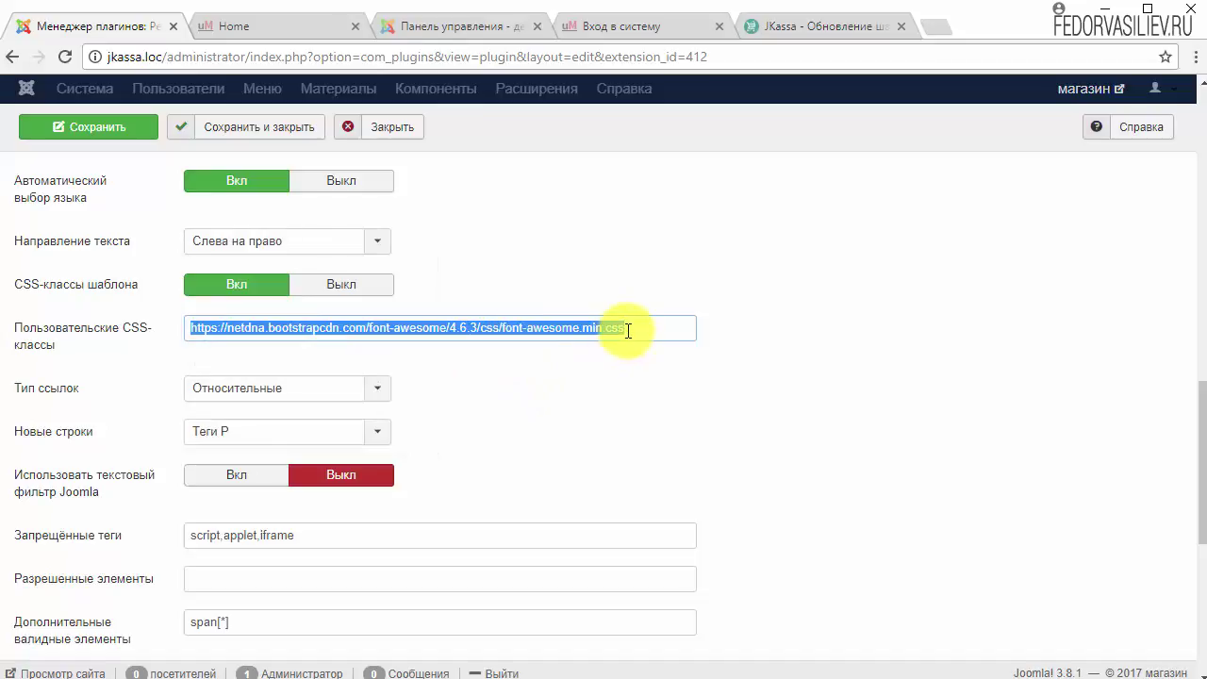
pyautogui.moveTo(627, 328); pyautogui.dragTo(184, 344)
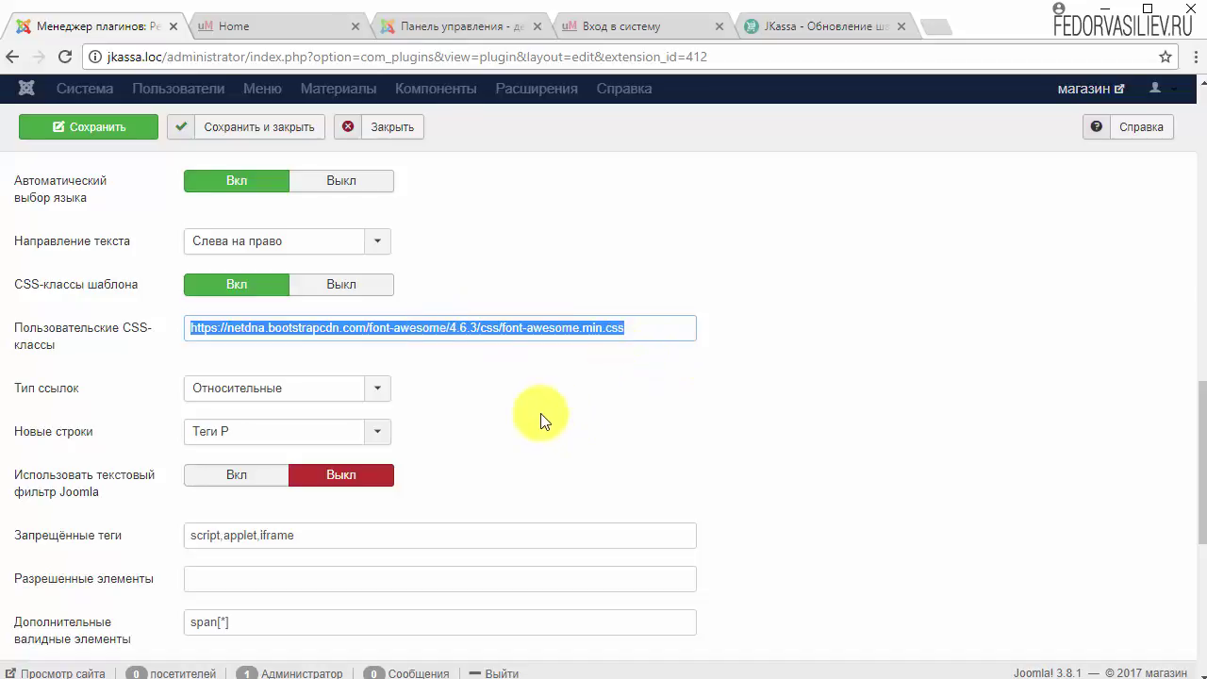
pyautogui.moveTo(631, 324); pyautogui.dragTo(161, 331)
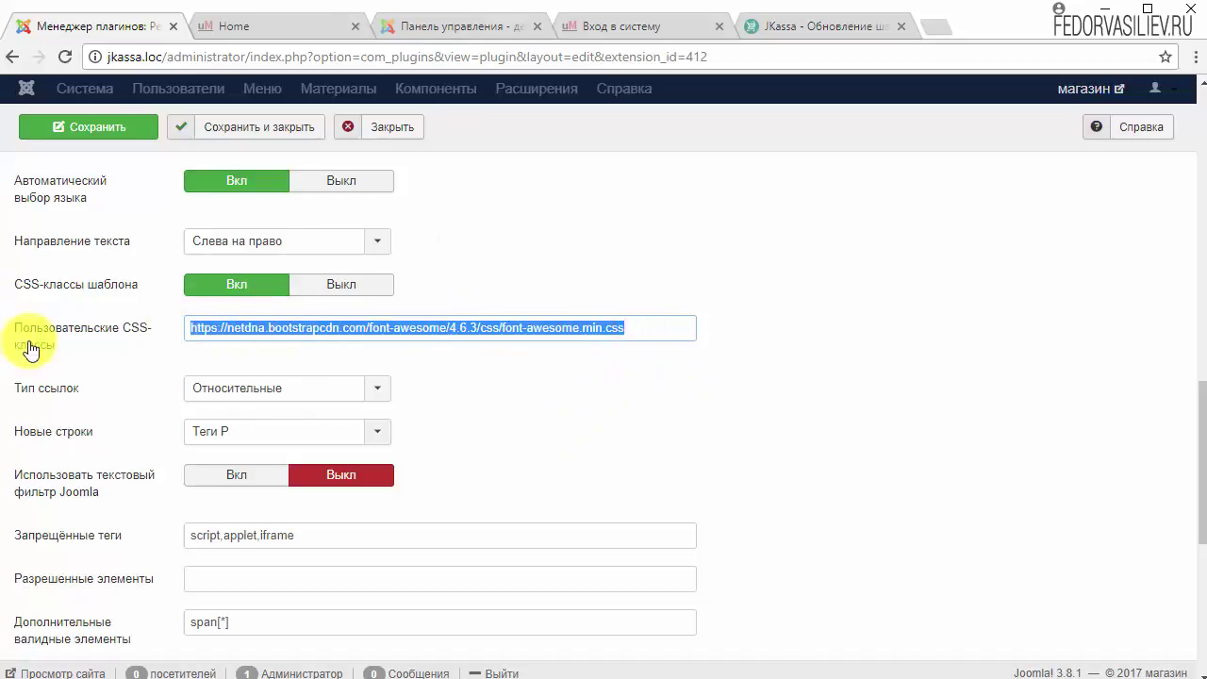
pyautogui.moveTo(77, 344)
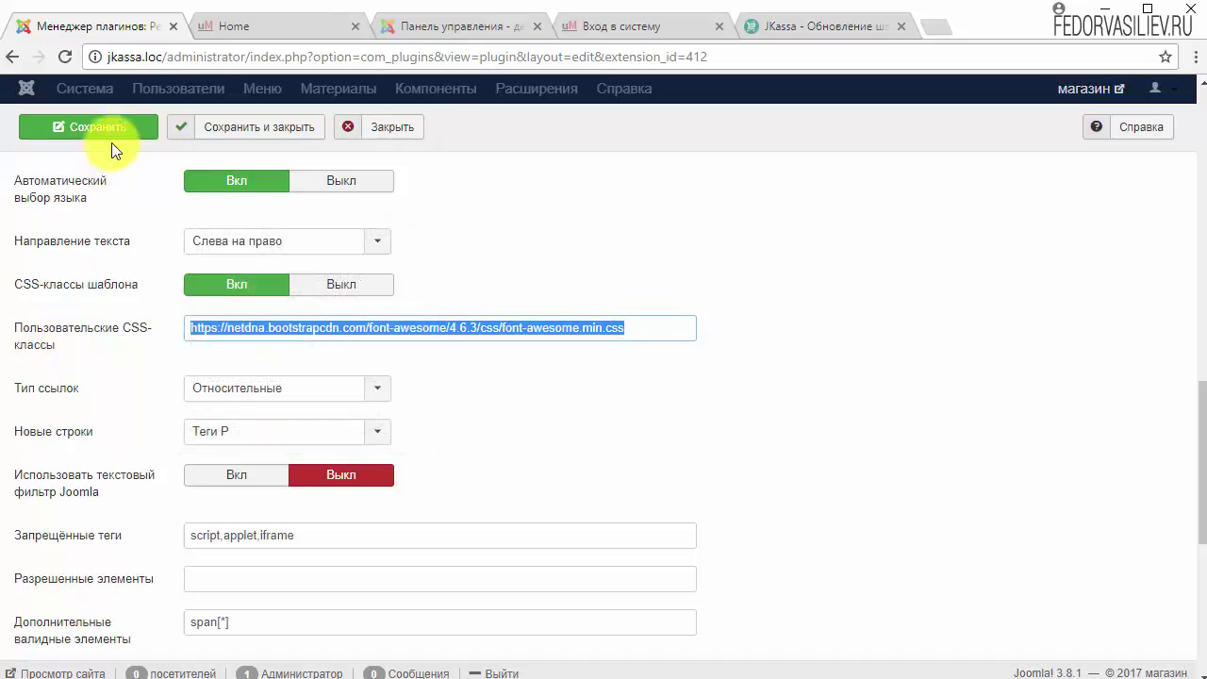
pyautogui.click(630, 330)
pyautogui.moveTo(630, 330); pyautogui.dragTo(161, 336)
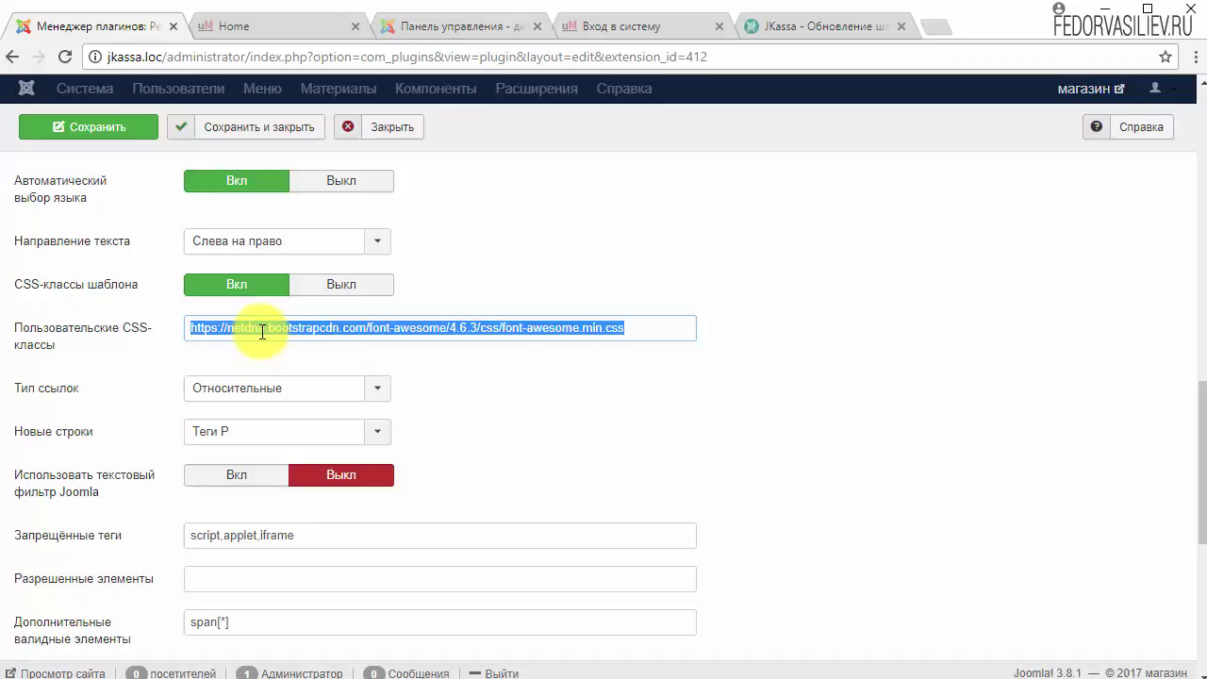
# Close the TinyMCE plugin settings without saving and open the «информация» module from the site's module list.
pyautogui.scroll(5, 559, 512)
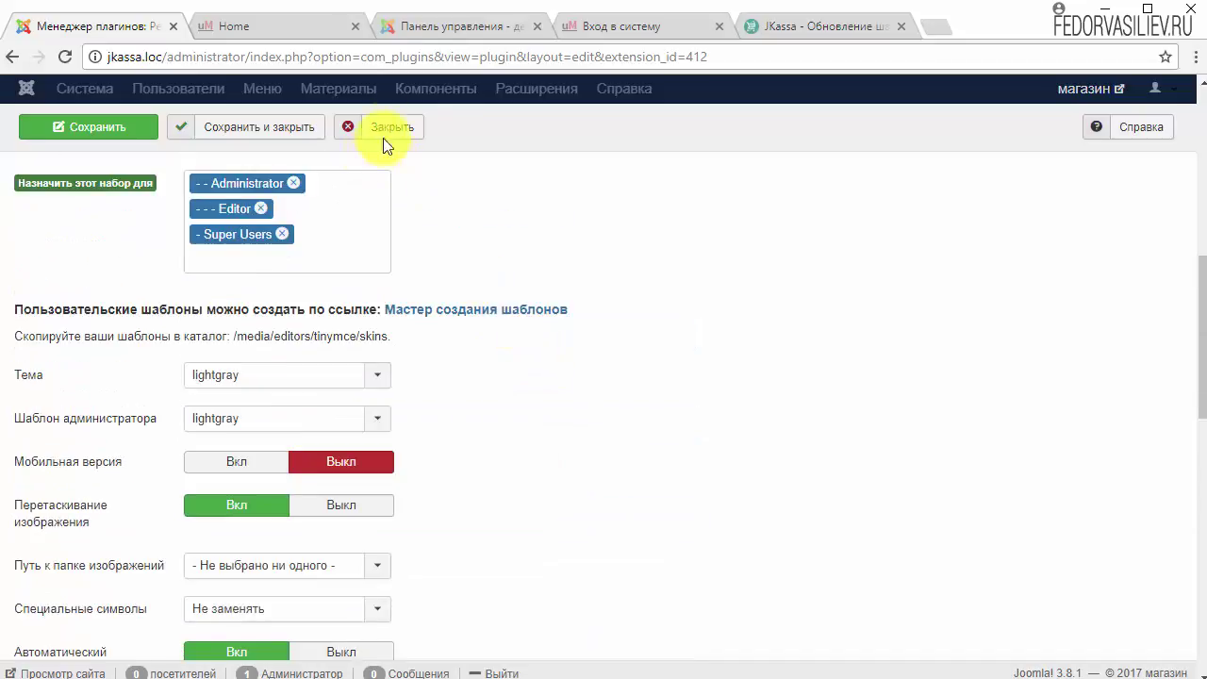
pyautogui.click(385, 134)
pyautogui.click(584, 98)
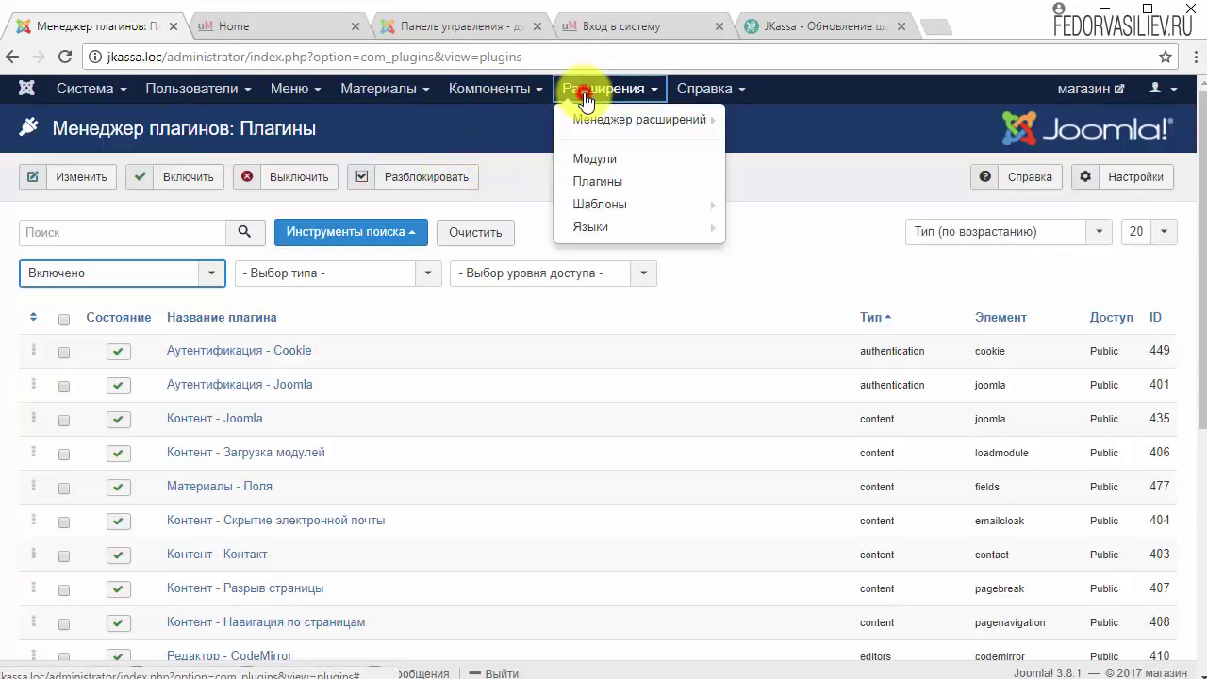
pyautogui.click(596, 159)
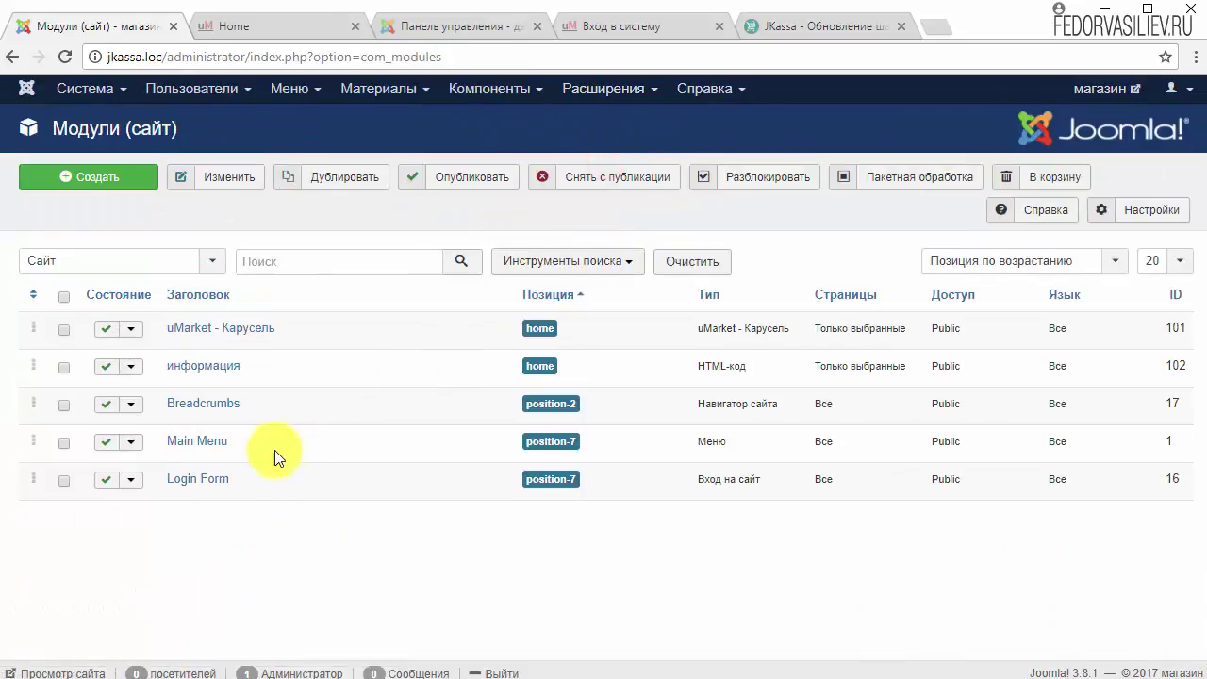
pyautogui.click(209, 366)
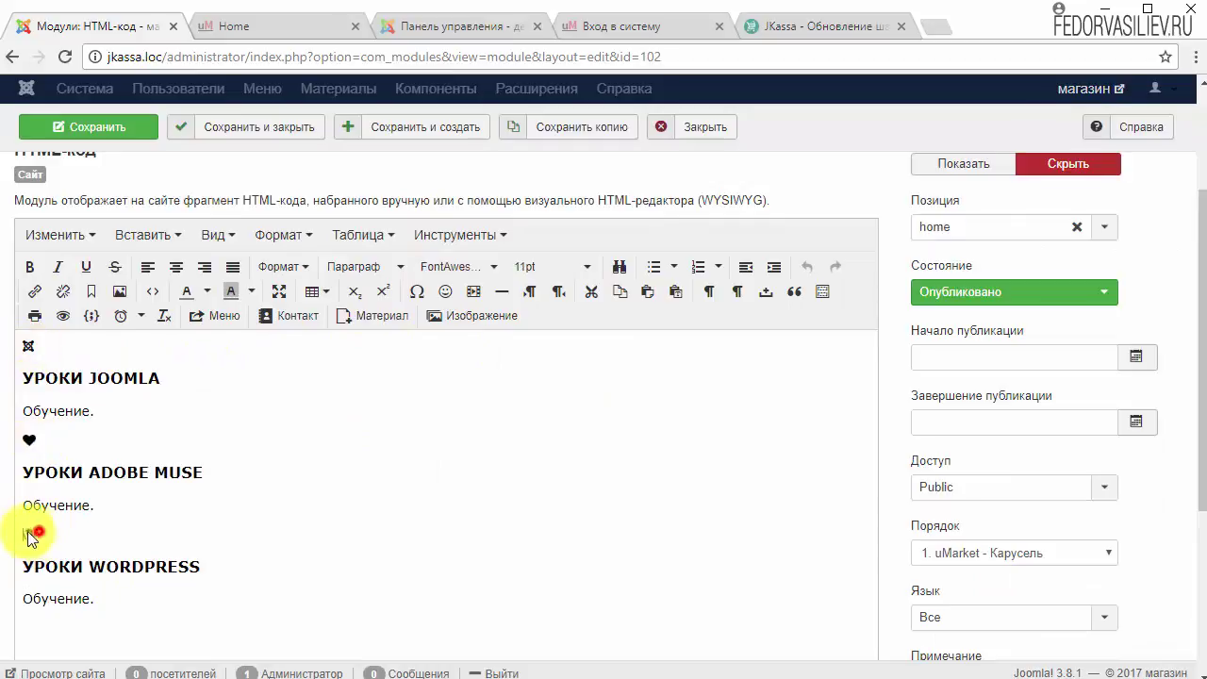
# Inspect the icons above the lesson headings in the «информация» module's editor and close the module without saving.
pyautogui.click(30, 440)
pyautogui.click(28, 347)
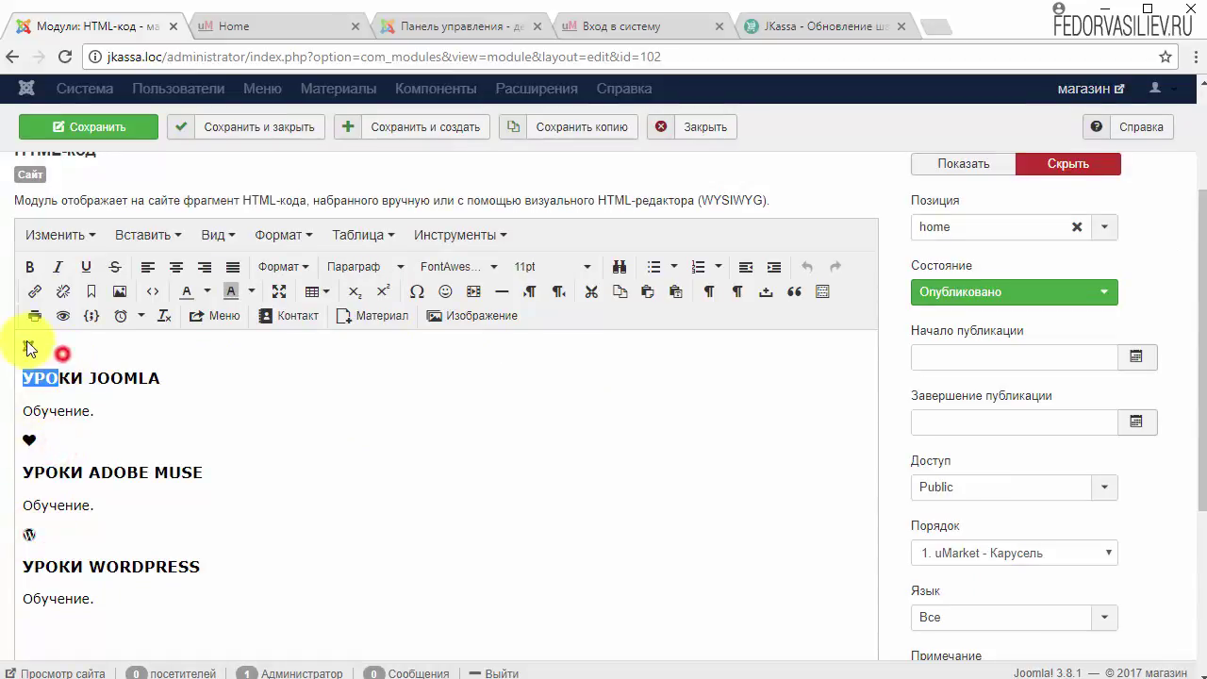
pyautogui.click(245, 374)
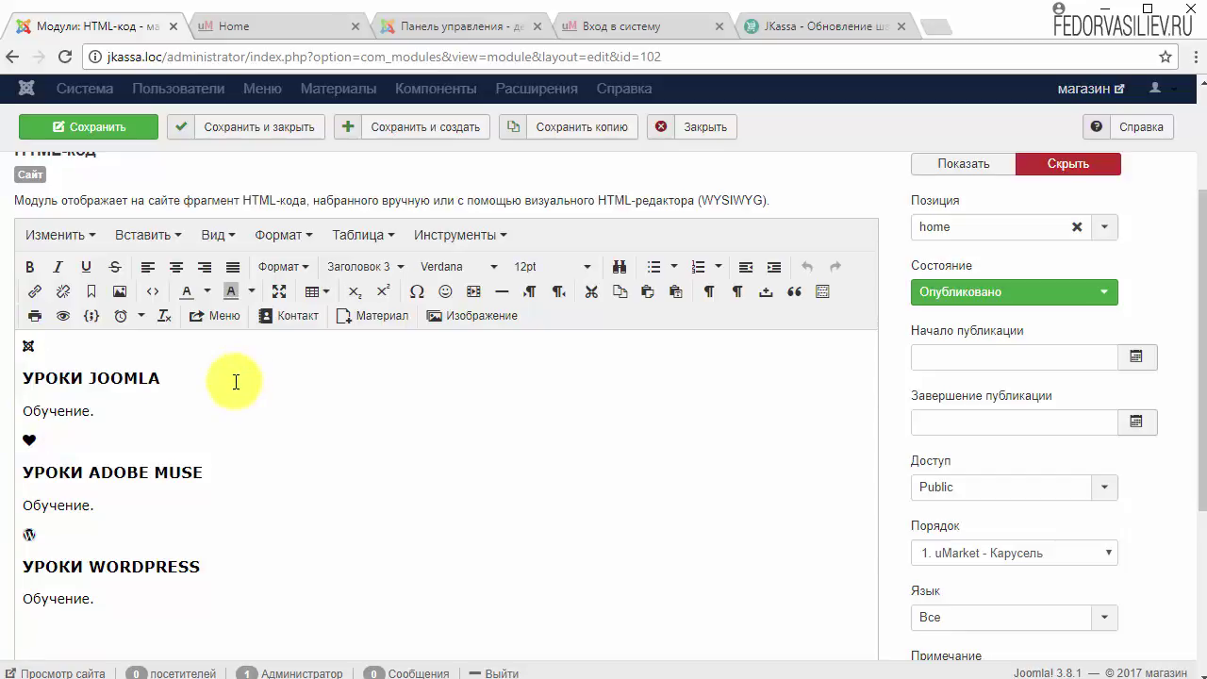
pyautogui.scroll(2, 297, 428)
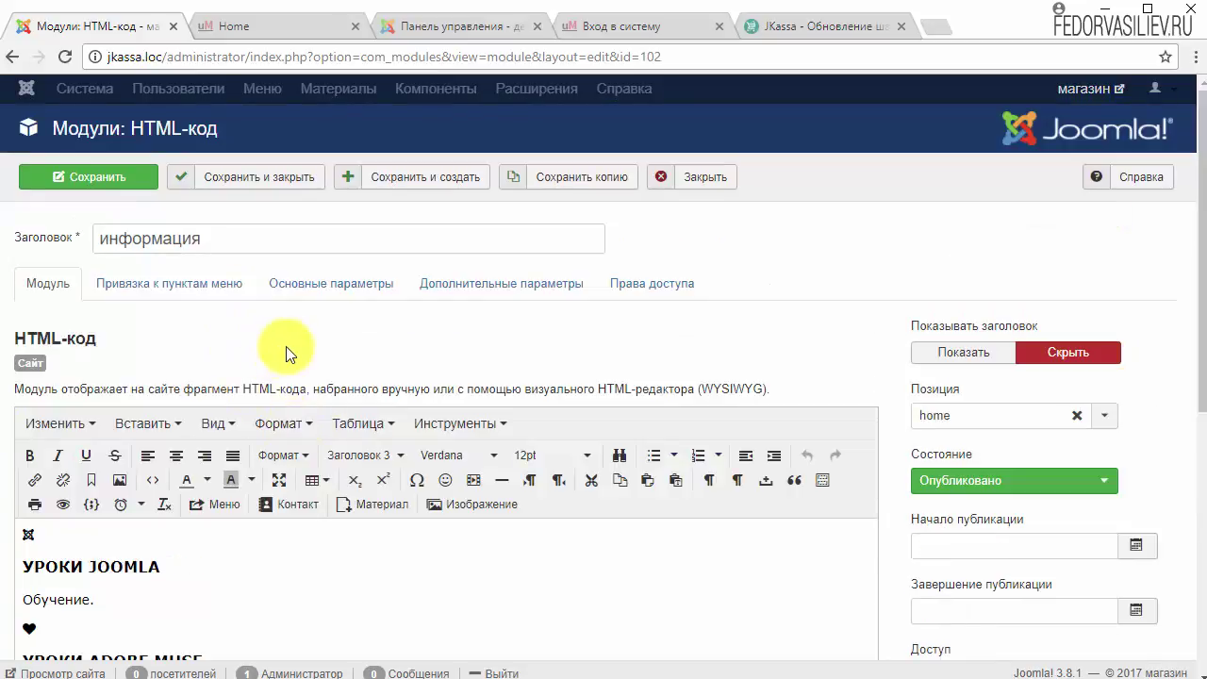
pyautogui.click(702, 183)
# View the icon block on the store's home page and compare it with the demo store's home page.
pyautogui.click(288, 28)
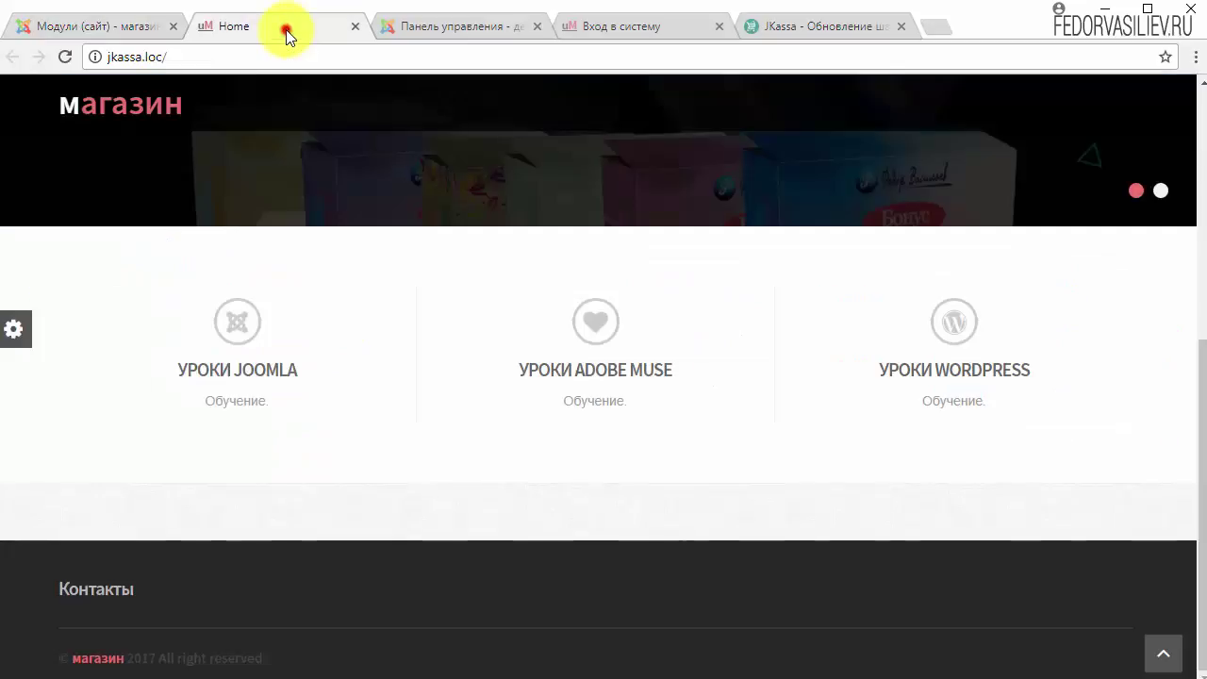
pyautogui.click(680, 19)
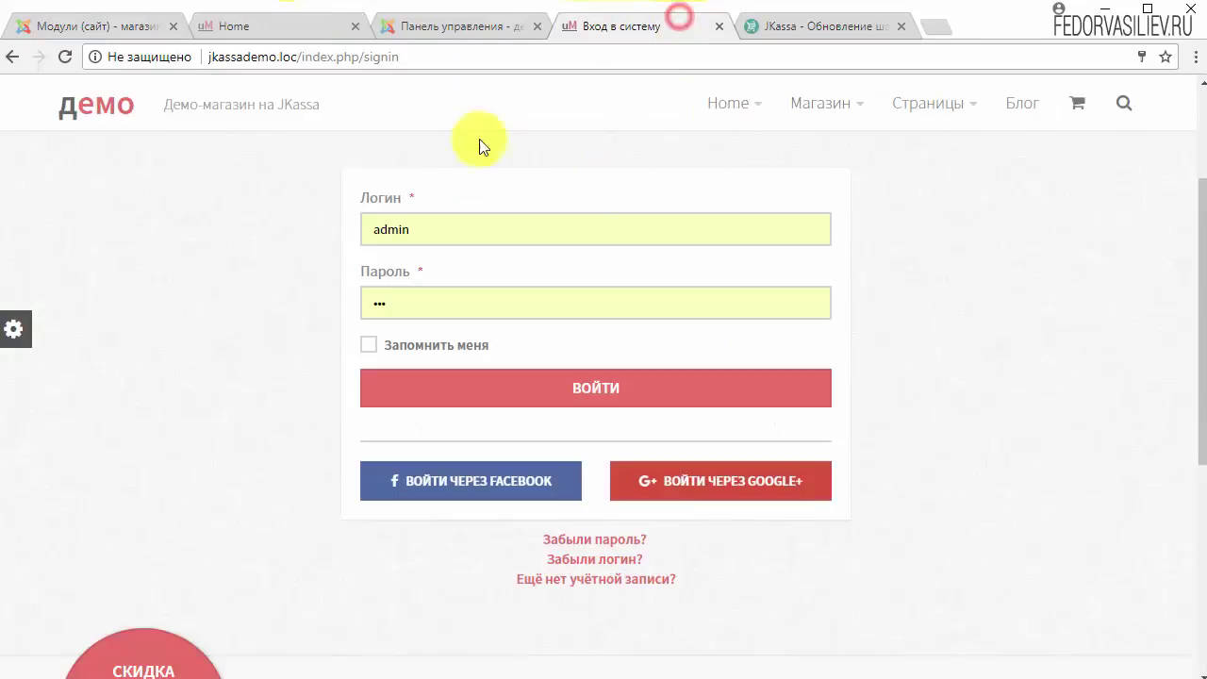
pyautogui.click(727, 100)
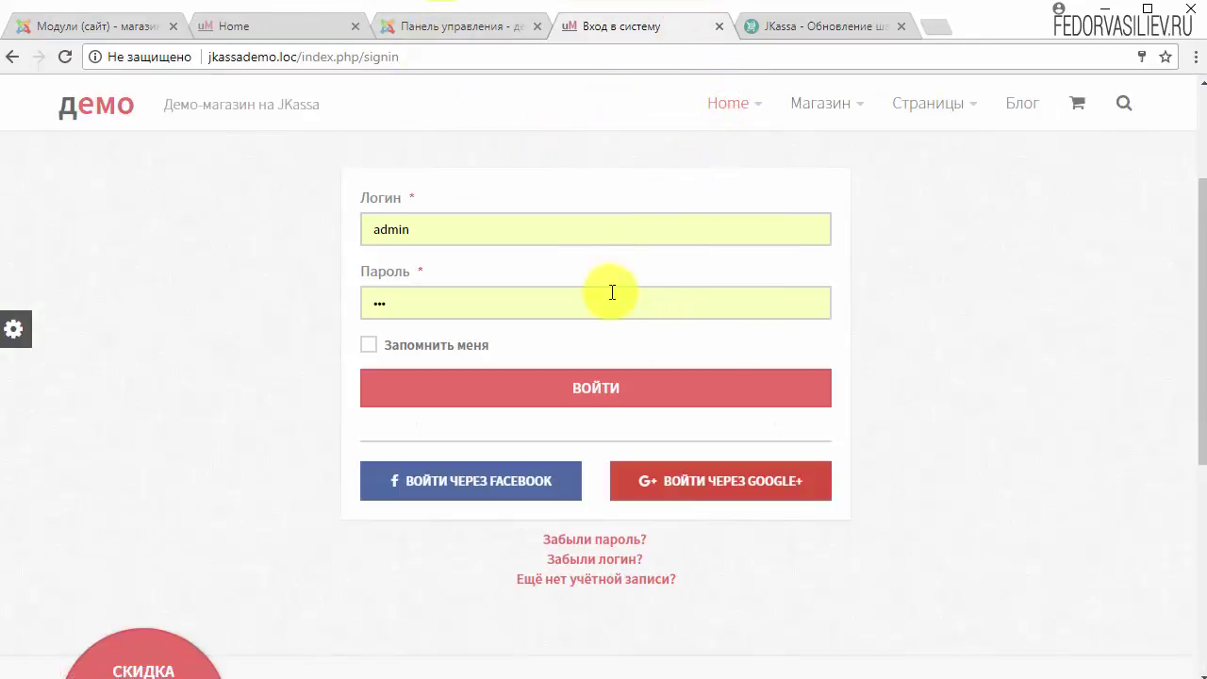
pyautogui.scroll(-5, 665, 398)
pyautogui.scroll(4, 660, 417)
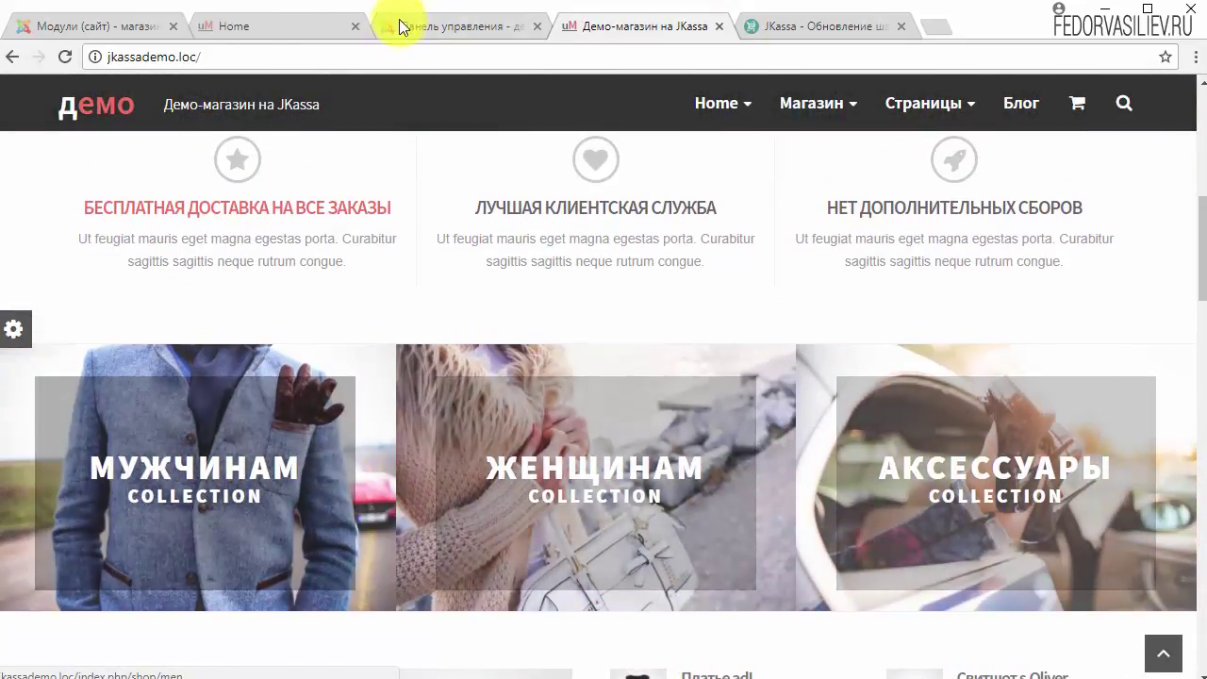
# Return to the store's administration and start a new product category in JKassa.
pyautogui.click(132, 26)
pyautogui.click(496, 92)
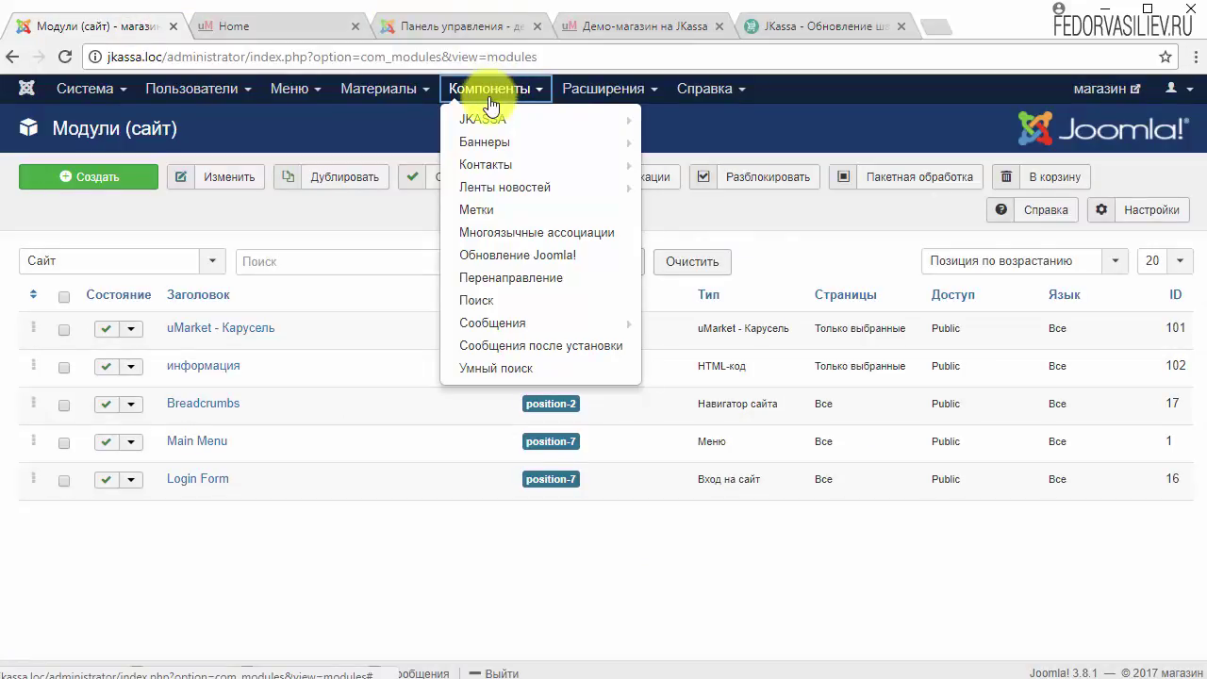
pyautogui.moveTo(503, 118)
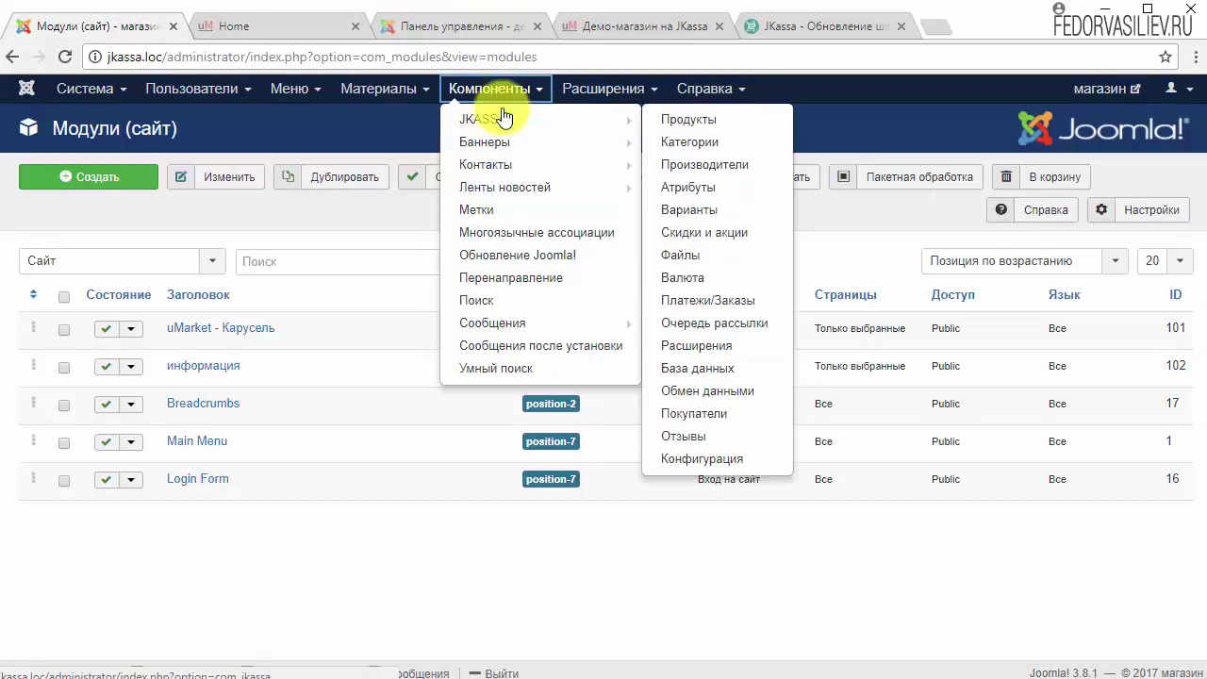
pyautogui.click(702, 147)
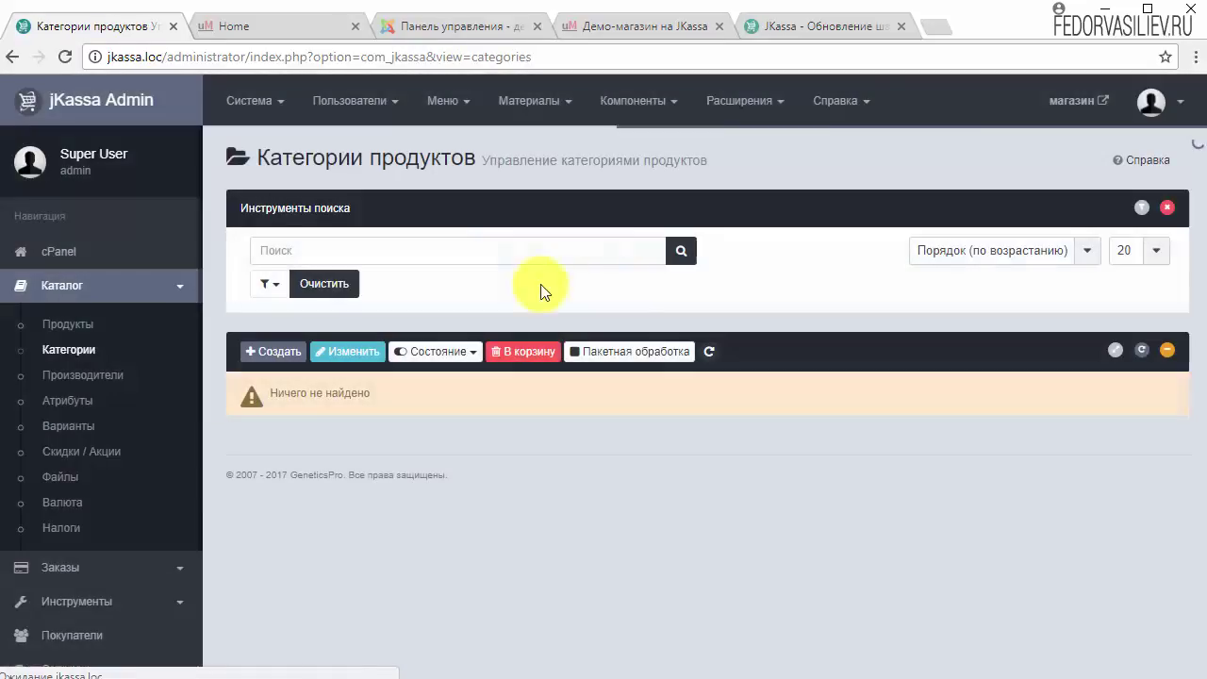
pyautogui.click(274, 357)
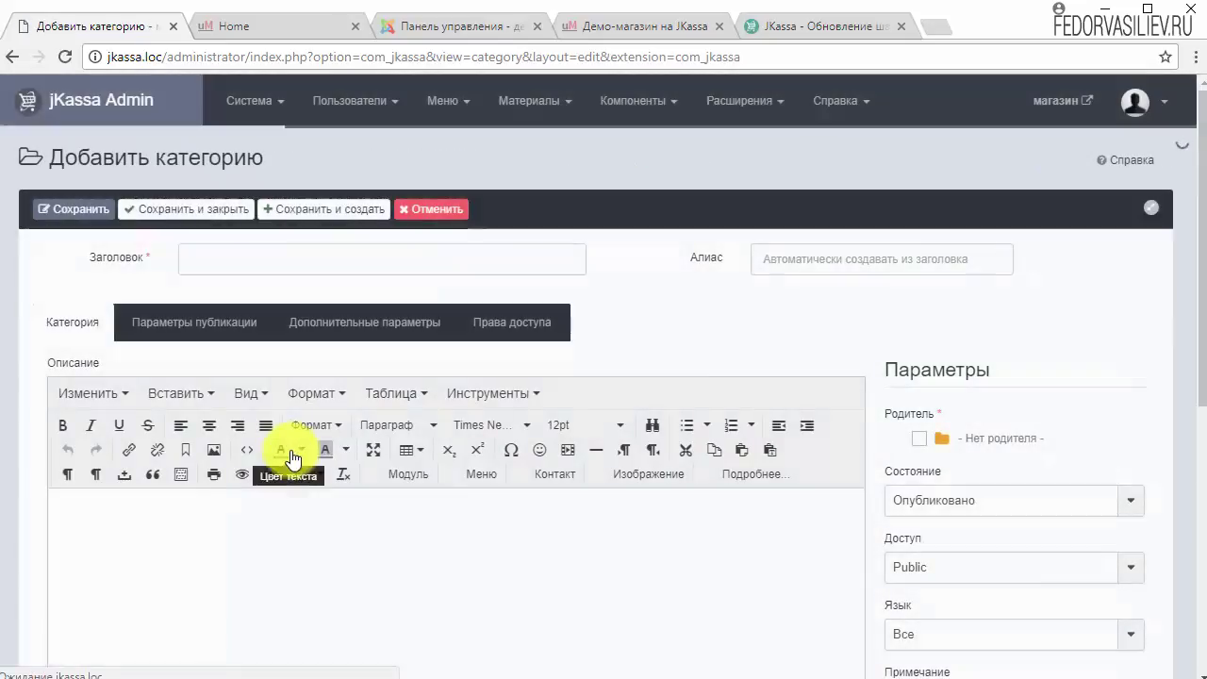
# Title the new category Joomla and set its parent to «- Нет родителя -».
pyautogui.click(241, 257)
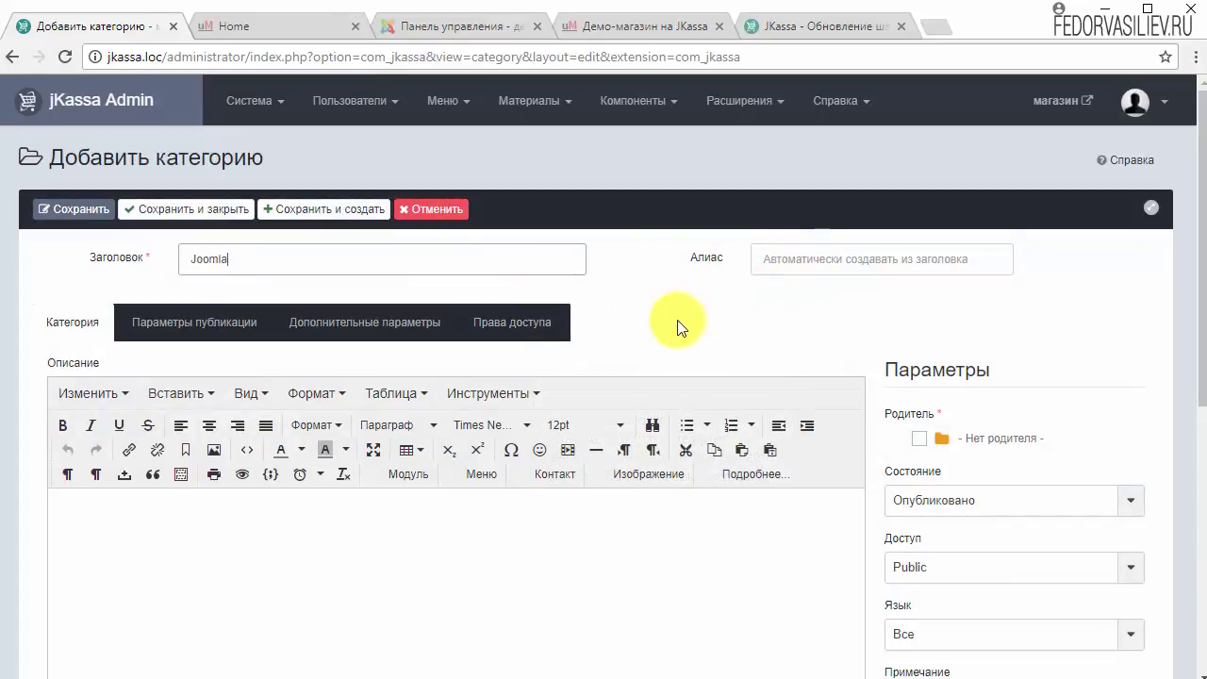
pyautogui.scroll(-1, 716, 316)
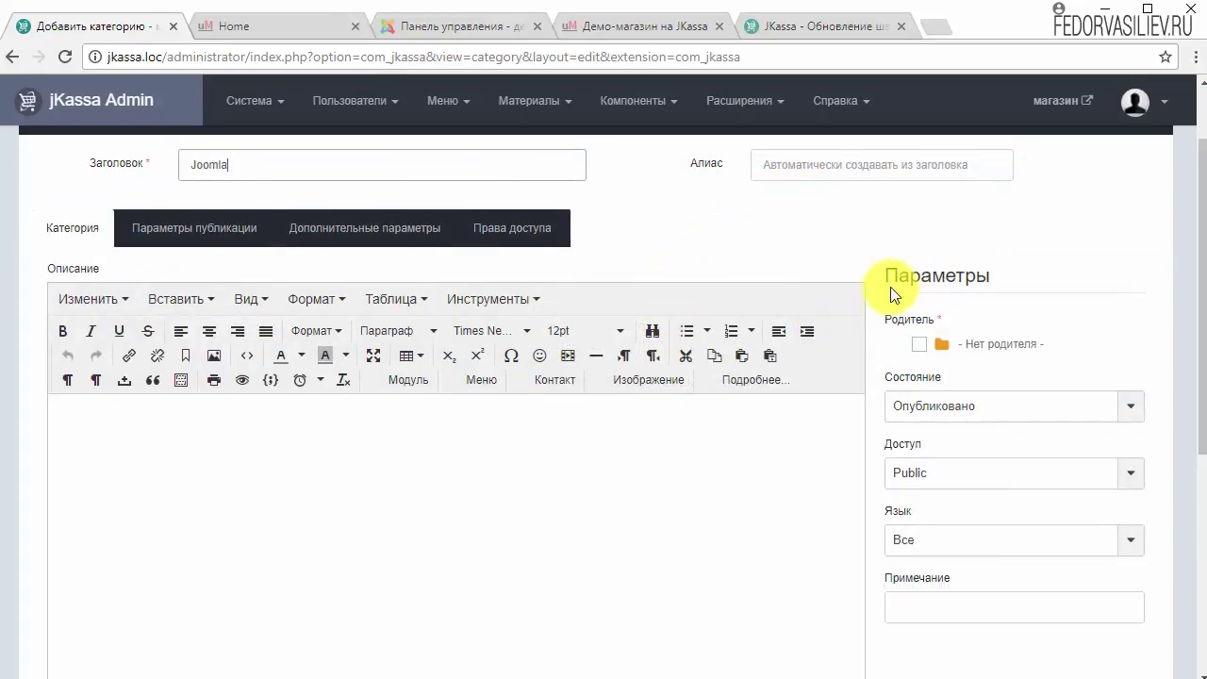
pyautogui.moveTo(962, 357)
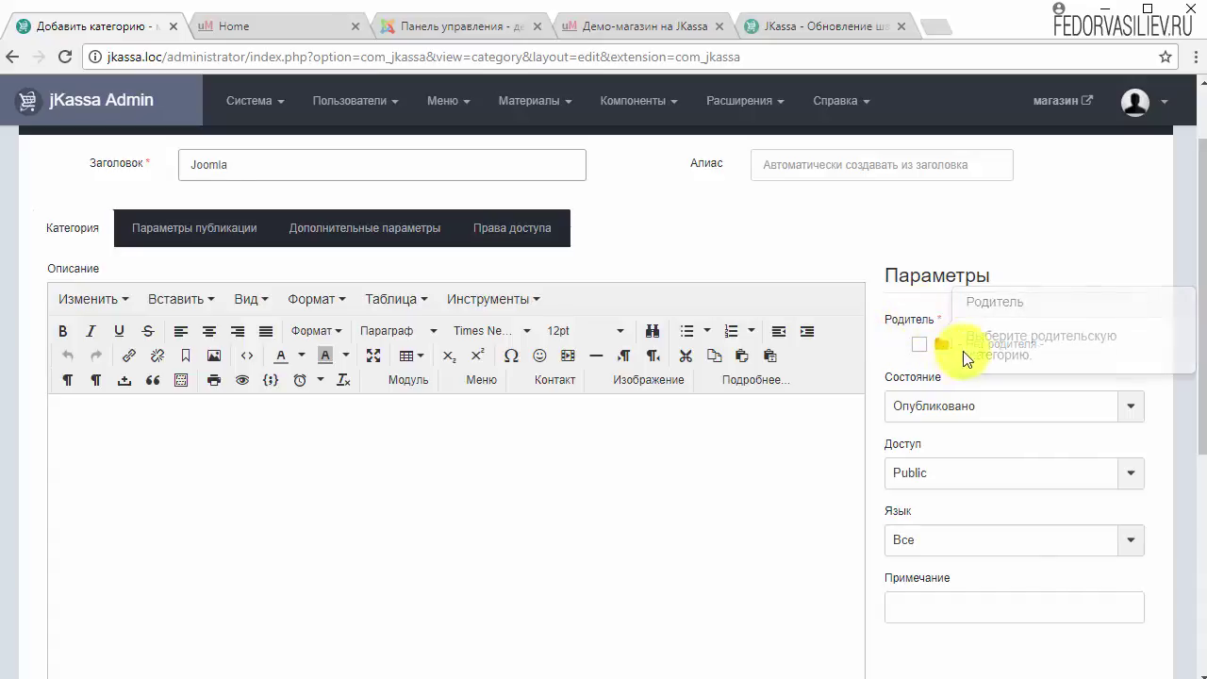
pyautogui.click(918, 344)
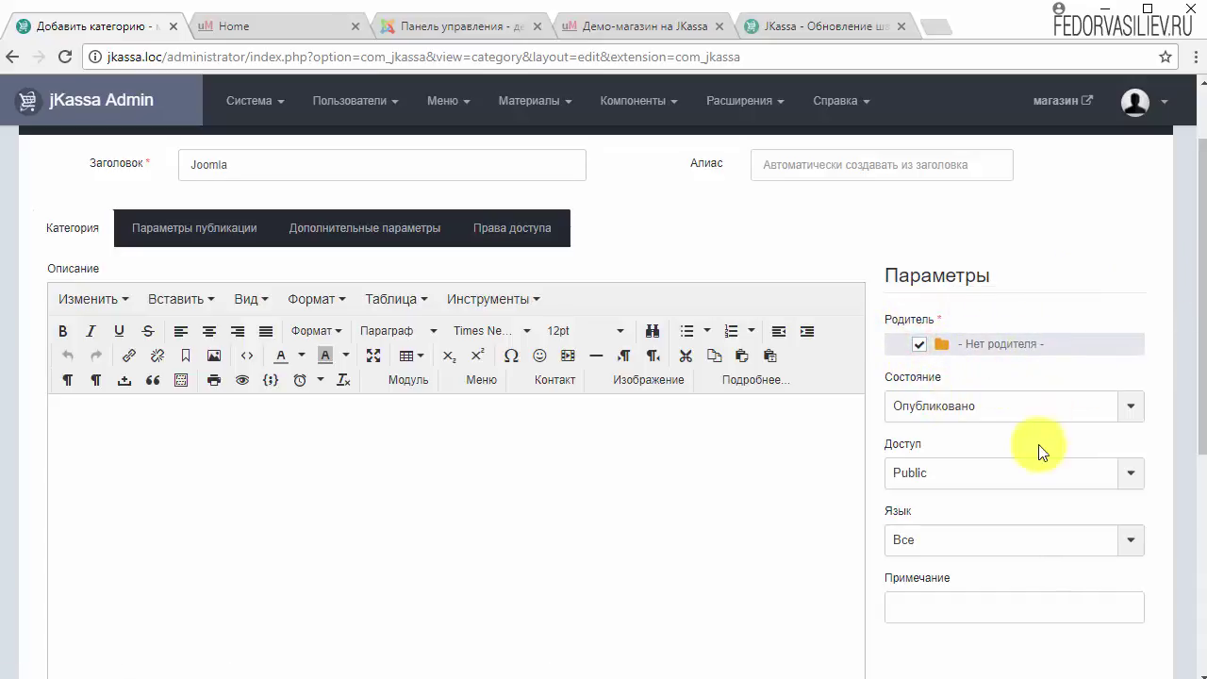
# Open the Joomla category's publishing parameters and examine the «Мета-тег Description» and «Мета-тег Keywords» fields.
pyautogui.scroll(-4, 1015, 490)
pyautogui.scroll(5, 1010, 491)
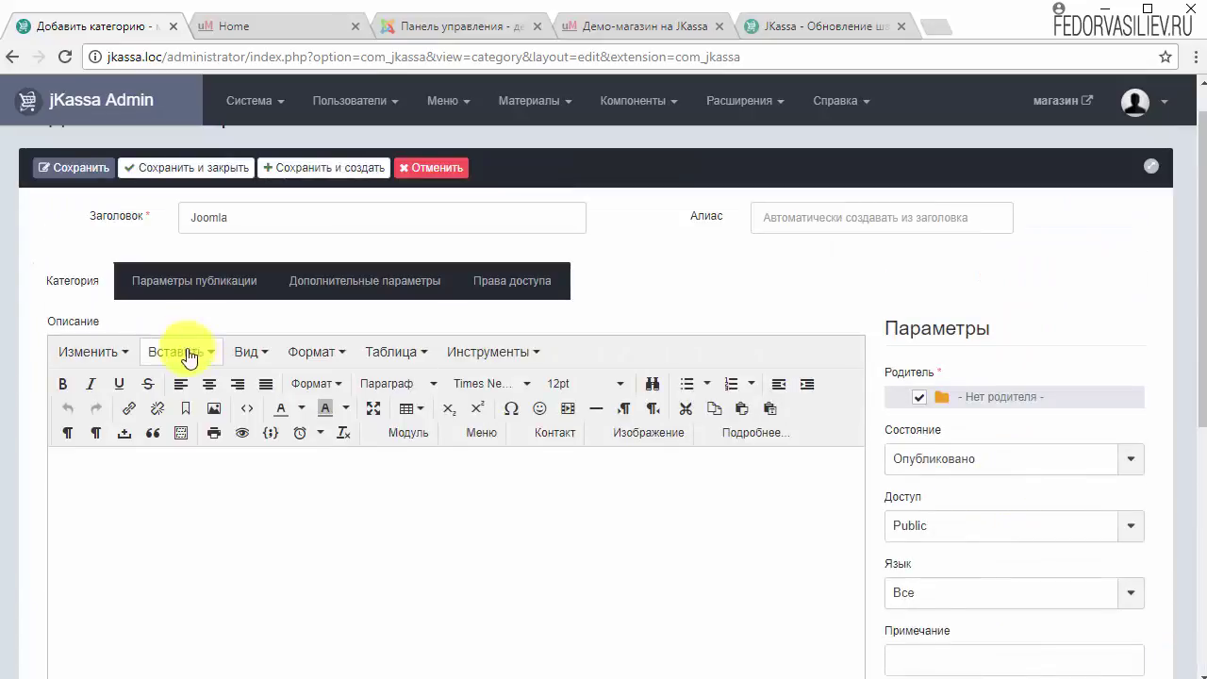
pyautogui.click(167, 293)
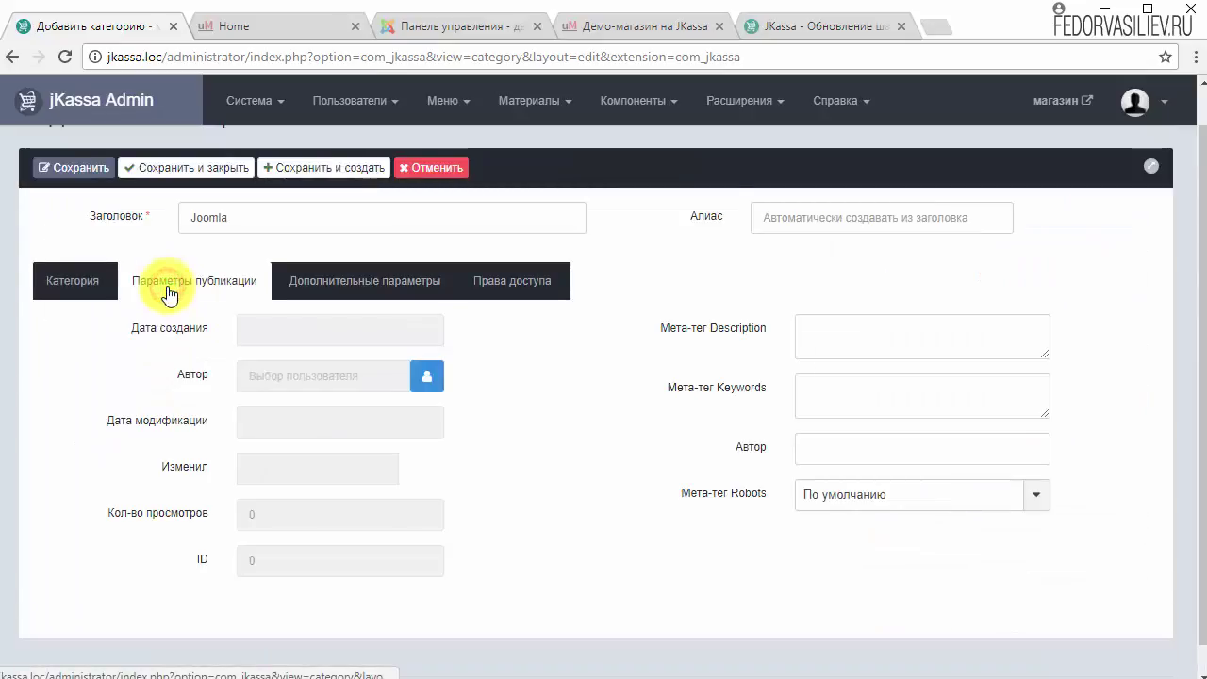
pyautogui.click(840, 331)
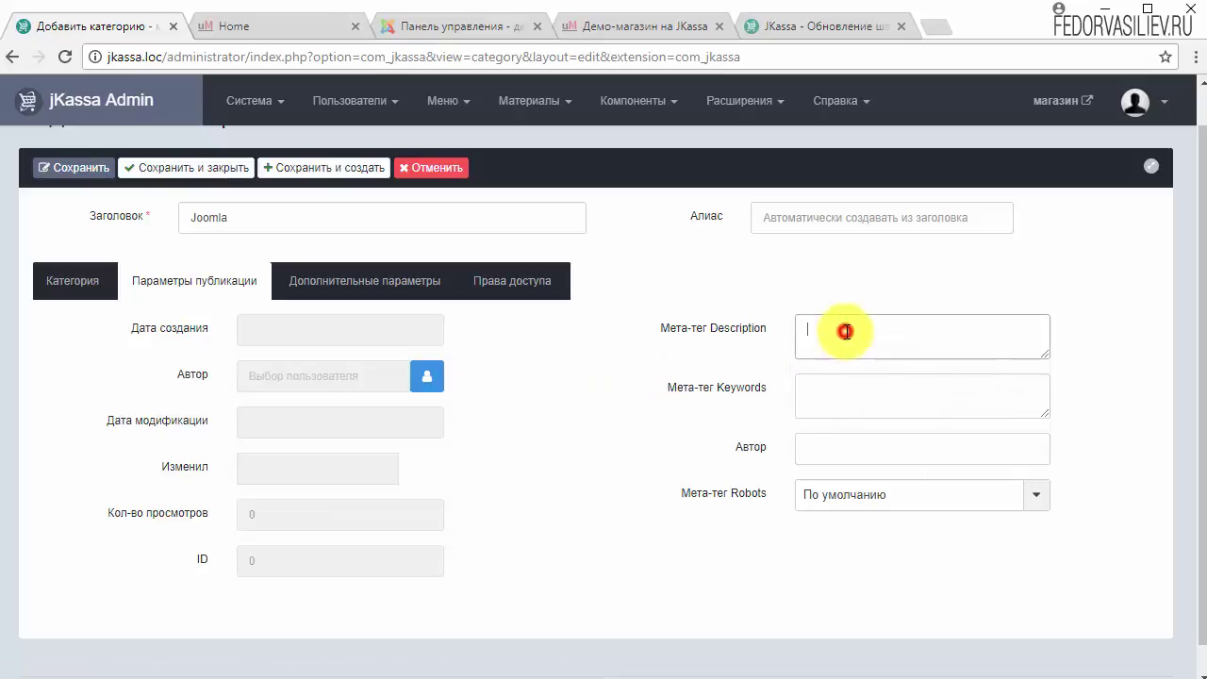
pyautogui.moveTo(684, 326)
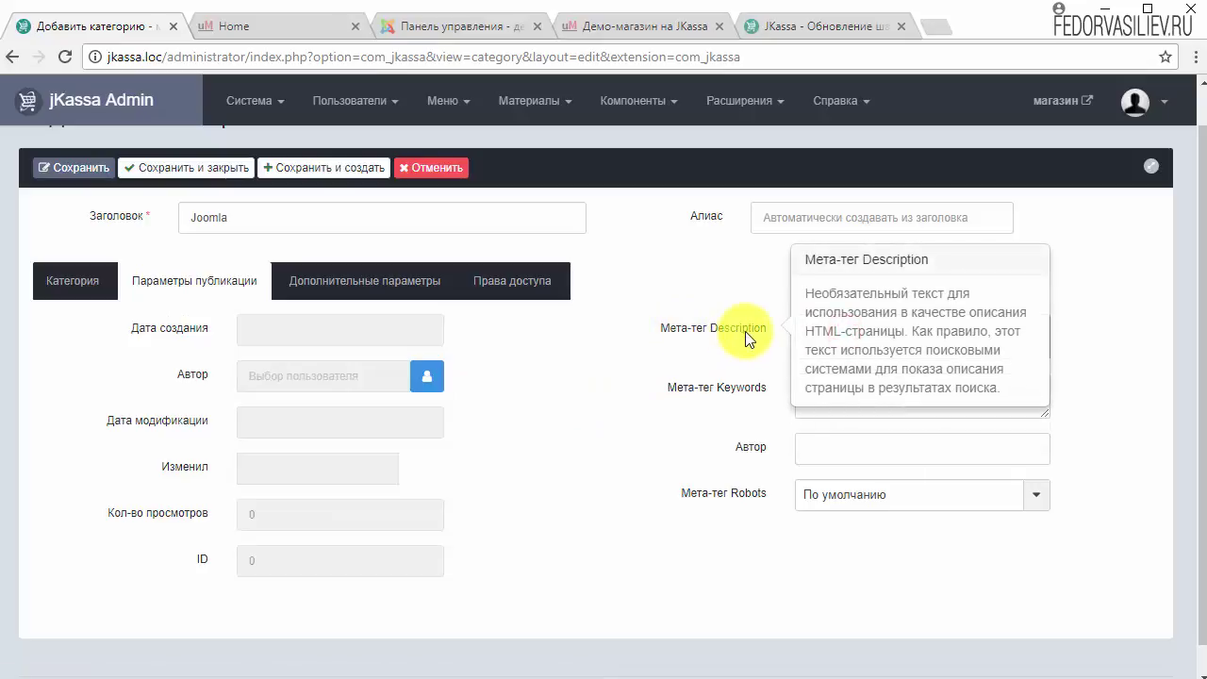
pyautogui.click(835, 397)
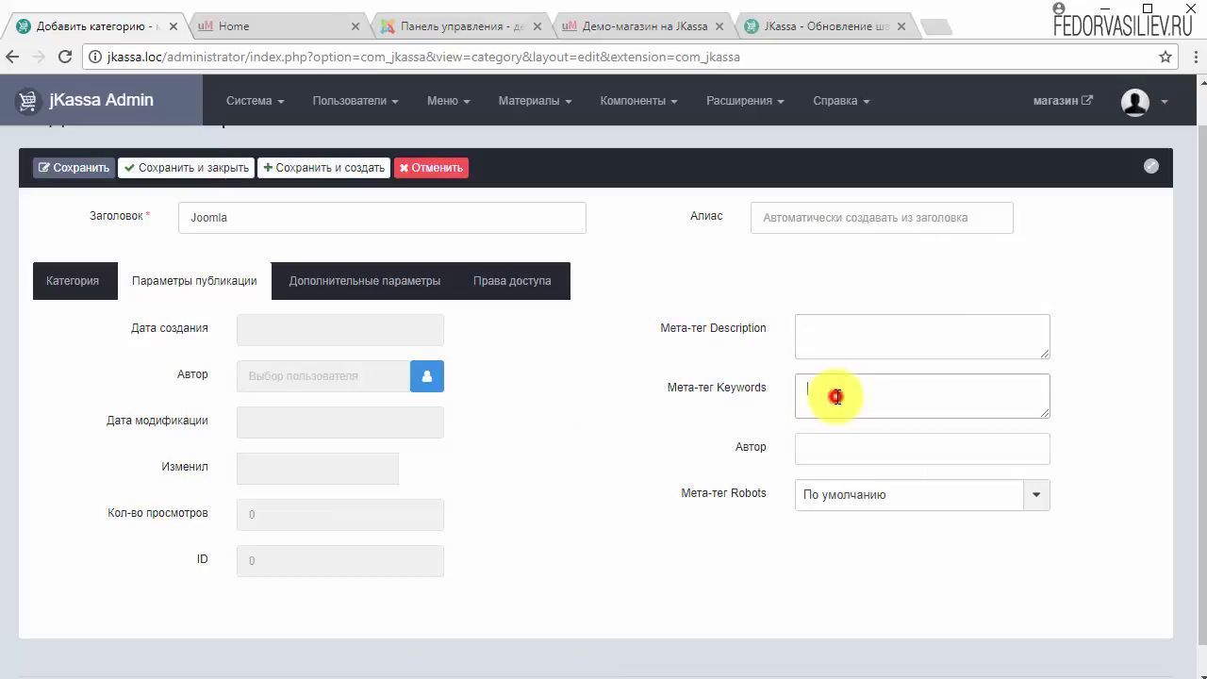
pyautogui.moveTo(698, 327)
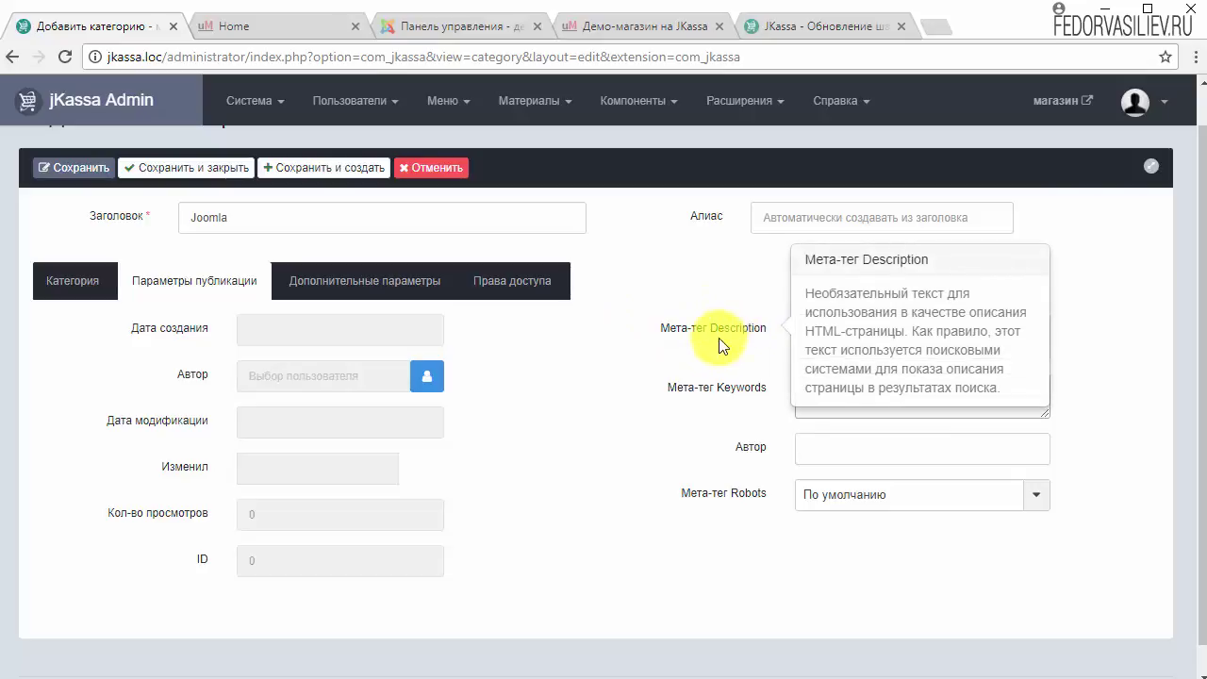
pyautogui.click(836, 334)
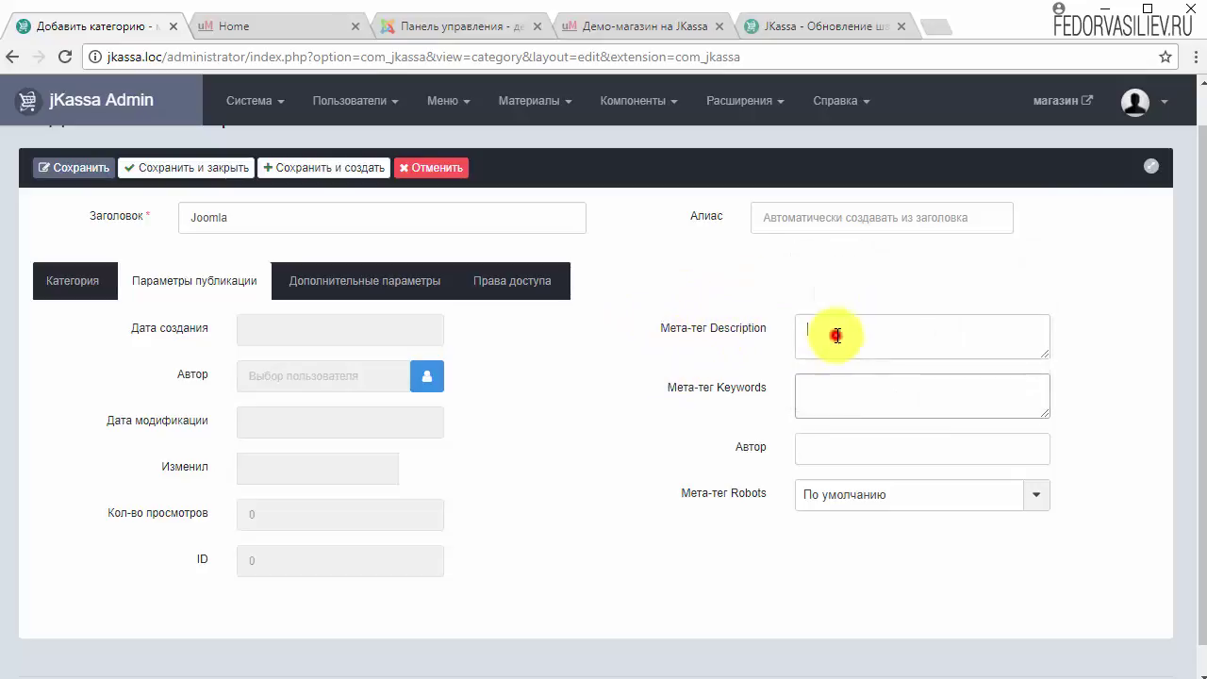
pyautogui.moveTo(687, 327)
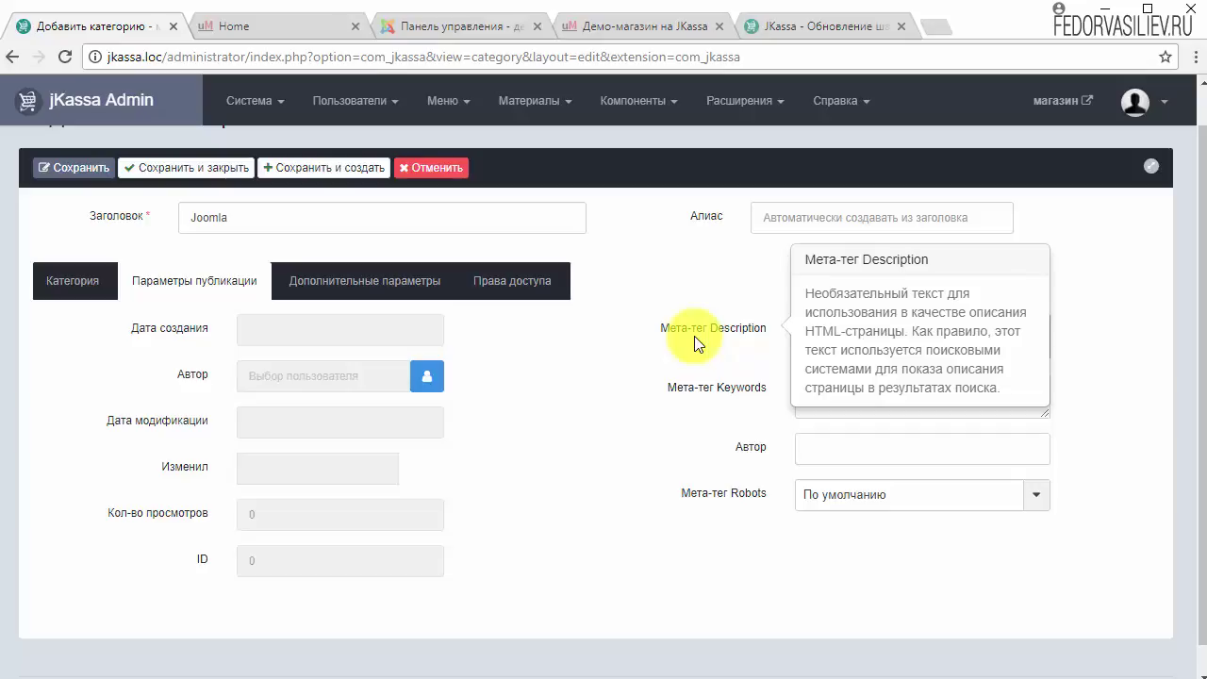
# Open the Joomla category's additional parameters, check the category image blocks on the demo store's home page, and return to the category form.
pyautogui.click(350, 280)
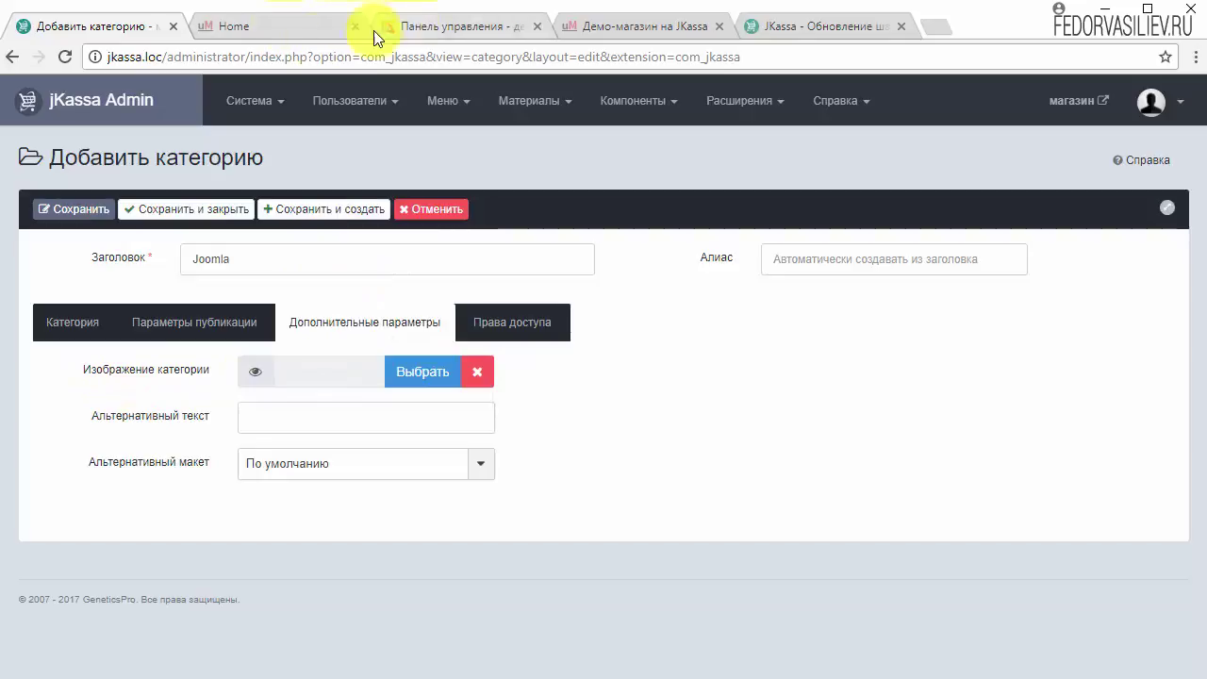
pyautogui.click(566, 30)
pyautogui.scroll(-2, 412, 377)
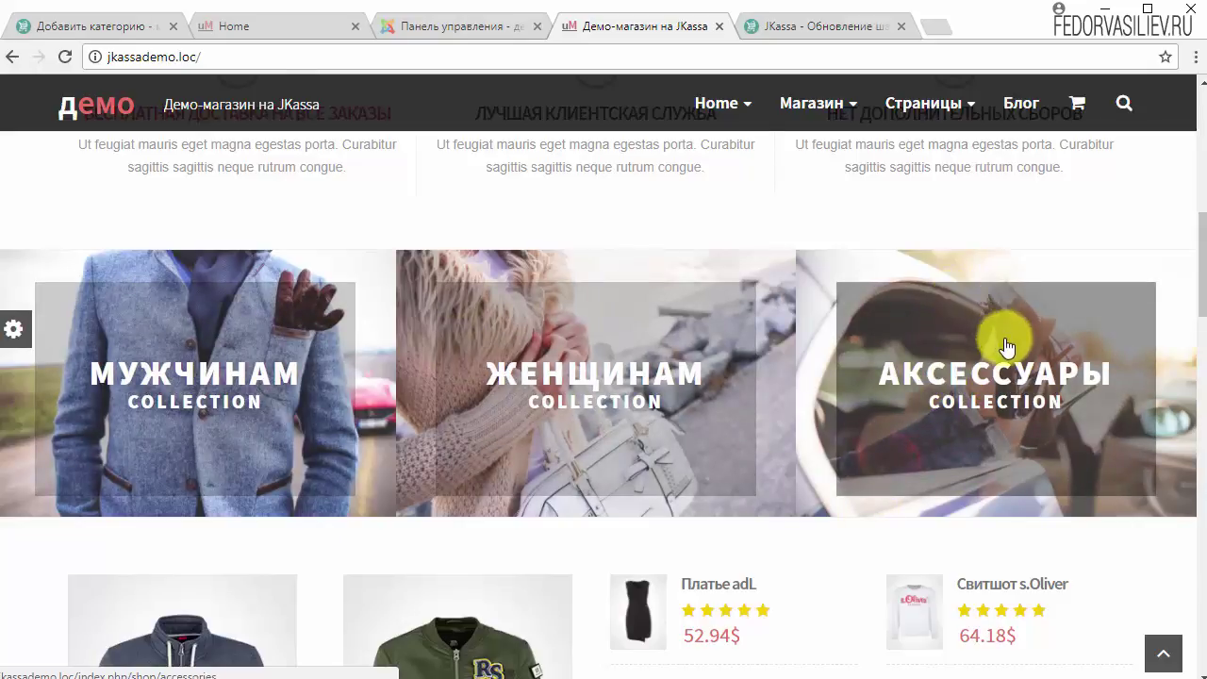
pyautogui.click(237, 26)
pyautogui.hotkey('ctrl', '1')
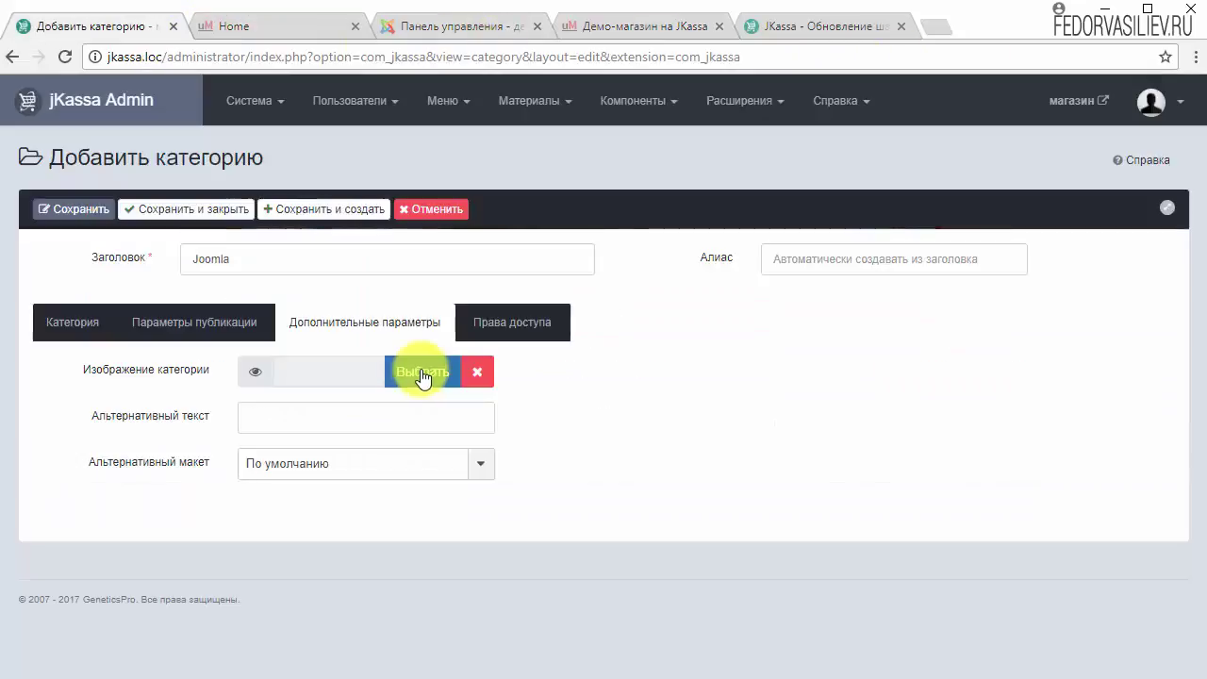
# Open image selection for the category and upload 1.jpg, 2.jpg and 3.jpg to the root image folder.
pyautogui.click(421, 373)
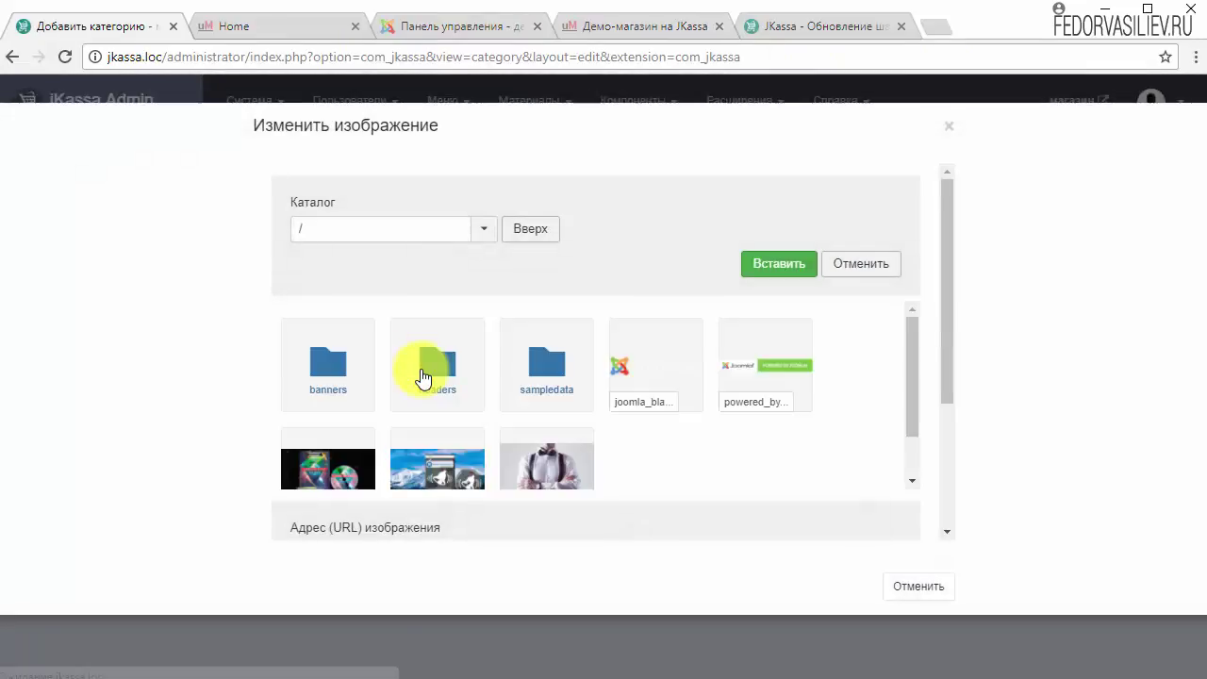
pyautogui.scroll(-5, 675, 394)
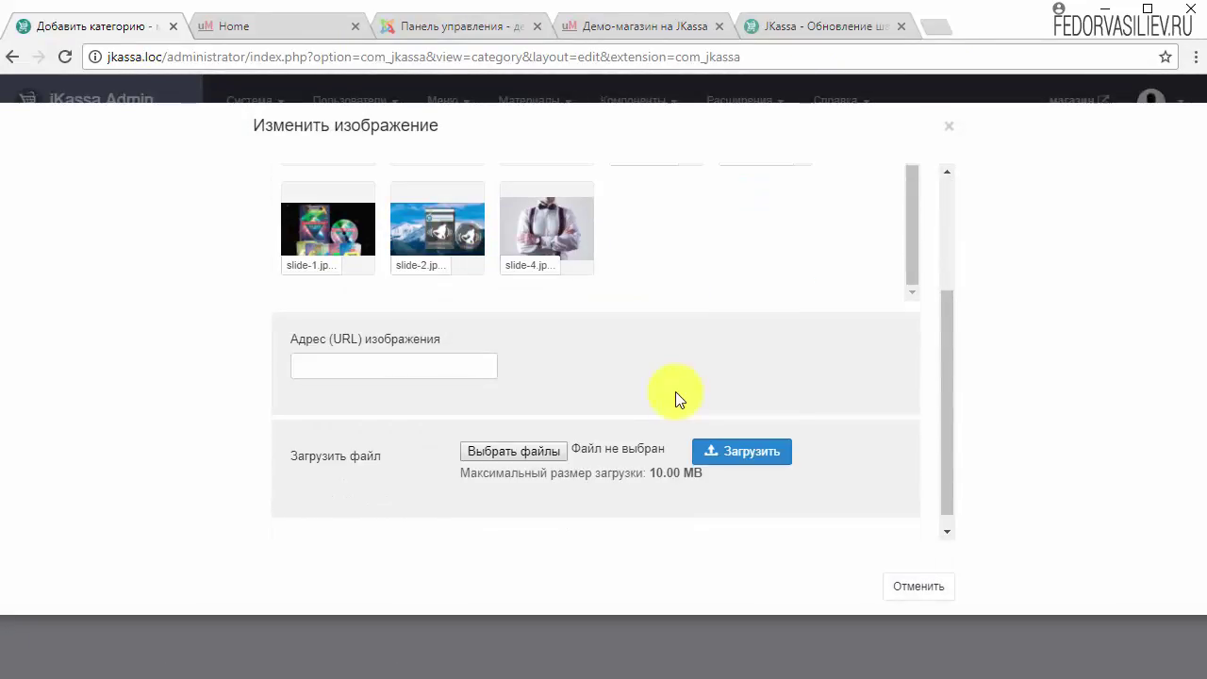
pyautogui.click(499, 434)
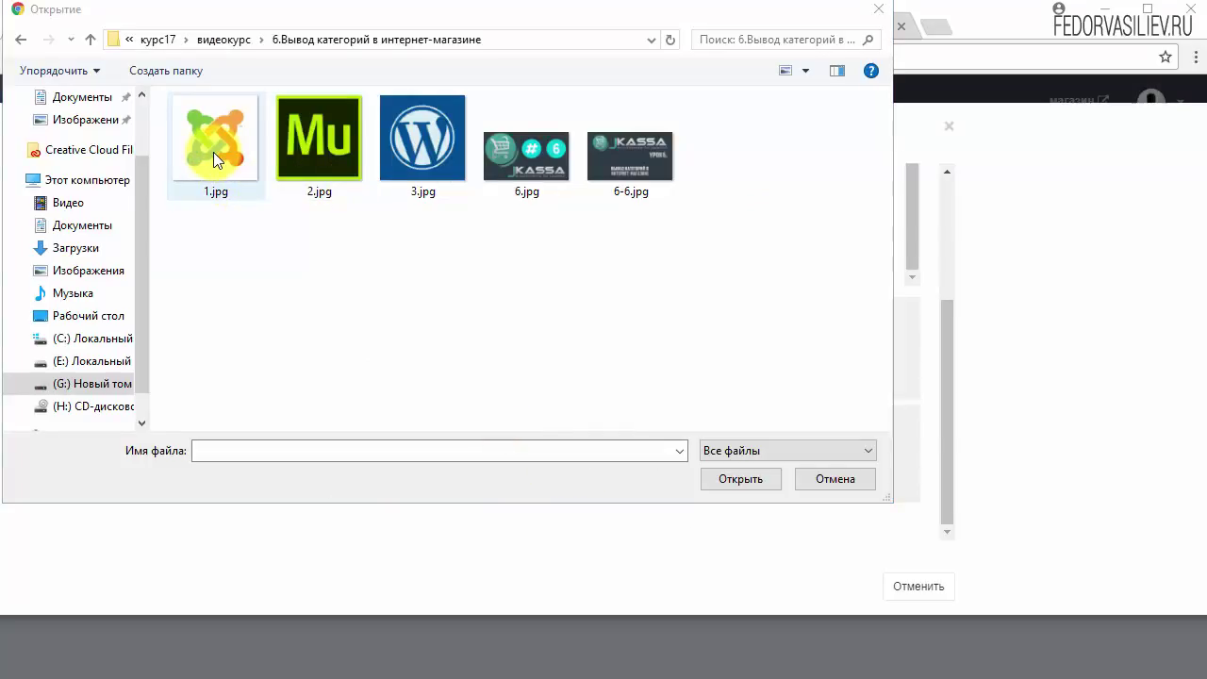
pyautogui.moveTo(436, 229); pyautogui.dragTo(197, 131)
pyautogui.click(730, 478)
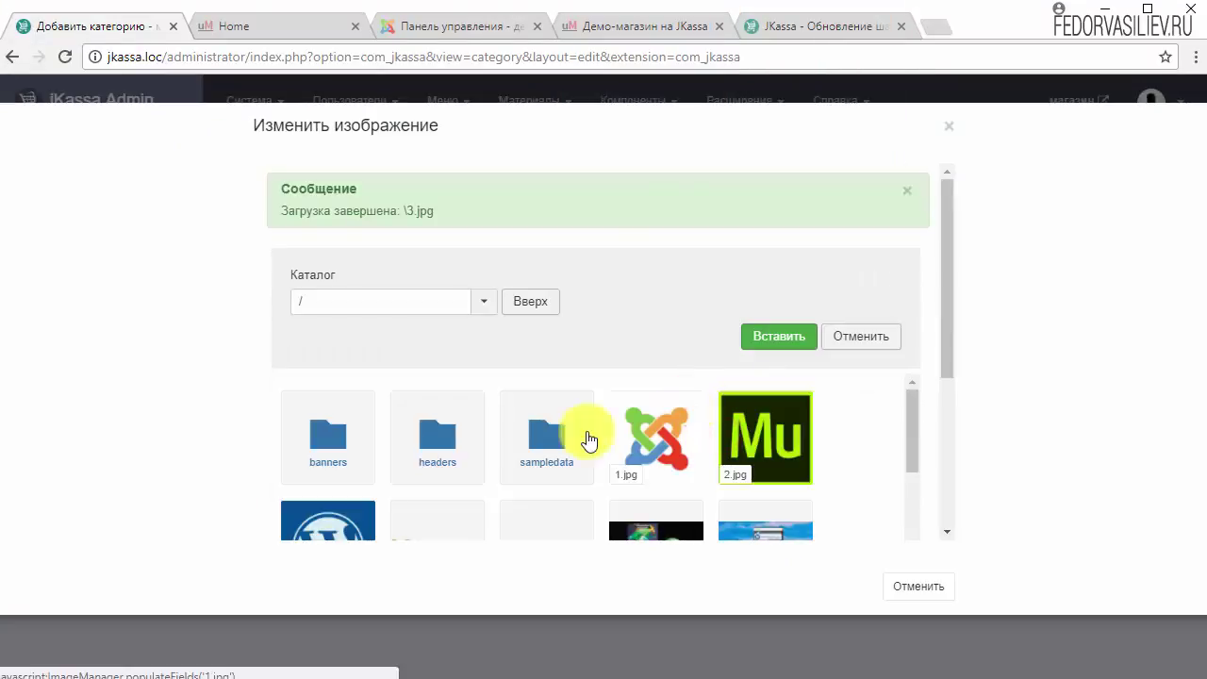
# Set the Joomla category's image to images/1.jpg.
pyautogui.scroll(-3, 584, 462)
pyautogui.scroll(1, 512, 456)
pyautogui.scroll(2, 512, 458)
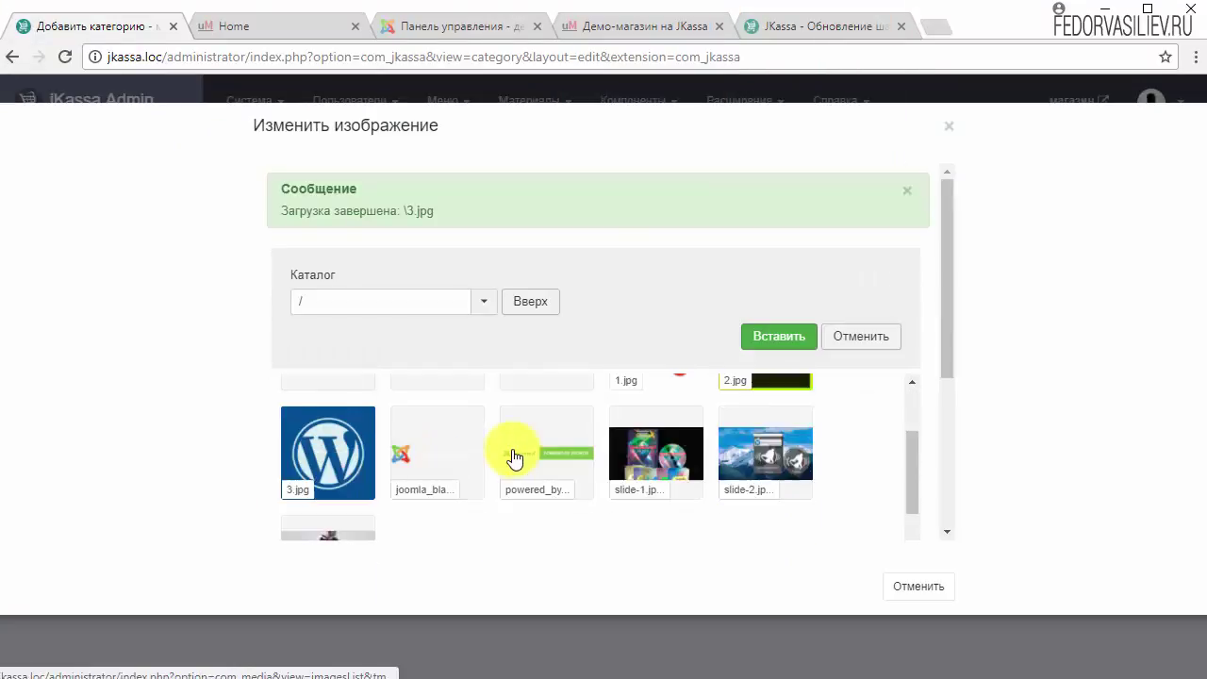
pyautogui.click(660, 453)
pyautogui.click(764, 337)
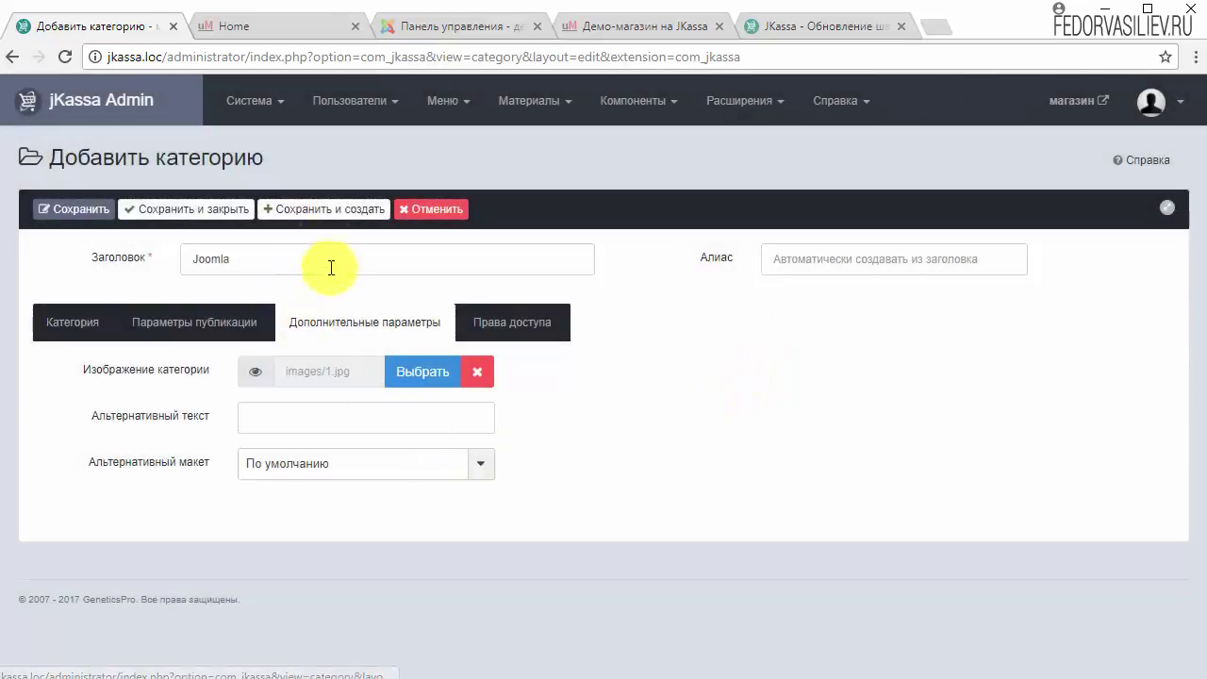
# Check the category's access permissions and save the Joomla category.
pyautogui.click(516, 321)
pyautogui.scroll(-2, 428, 375)
pyautogui.scroll(2, 428, 375)
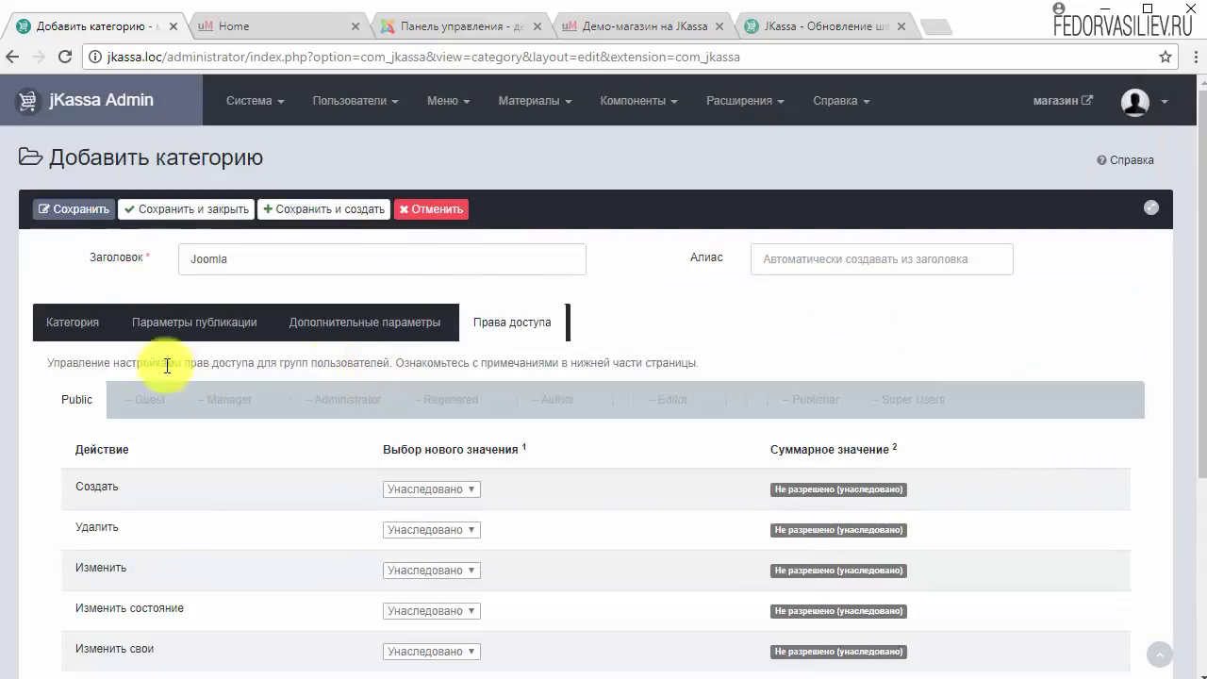
pyautogui.click(91, 330)
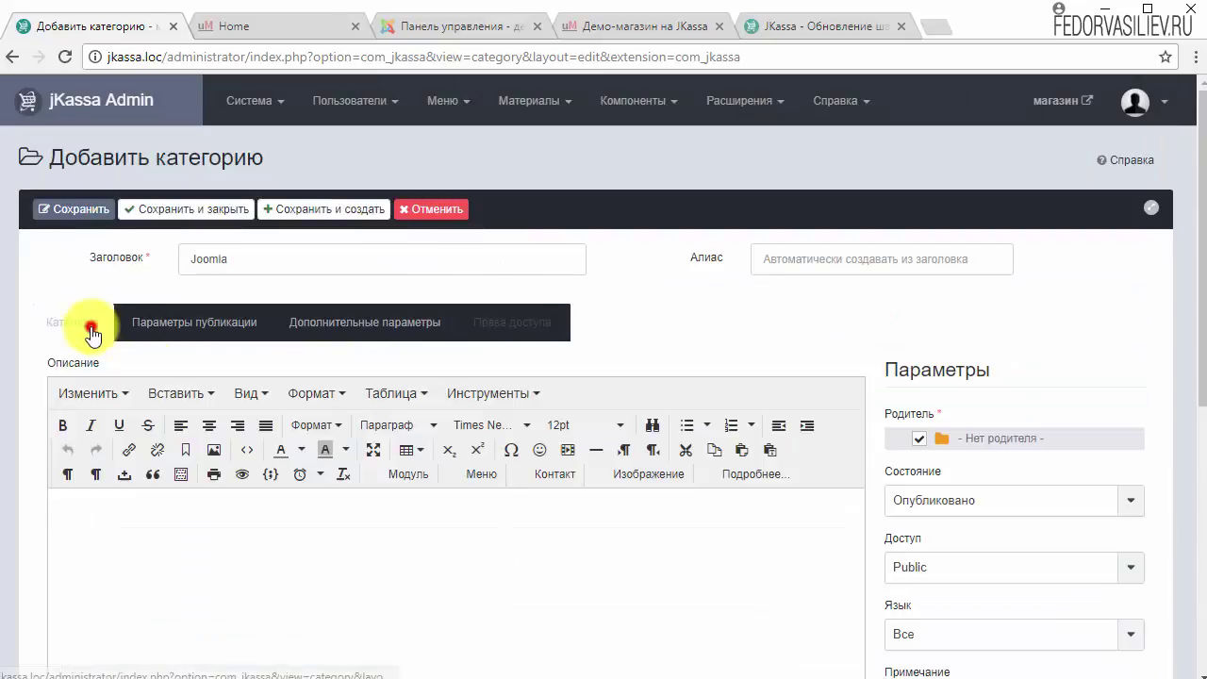
pyautogui.click(56, 209)
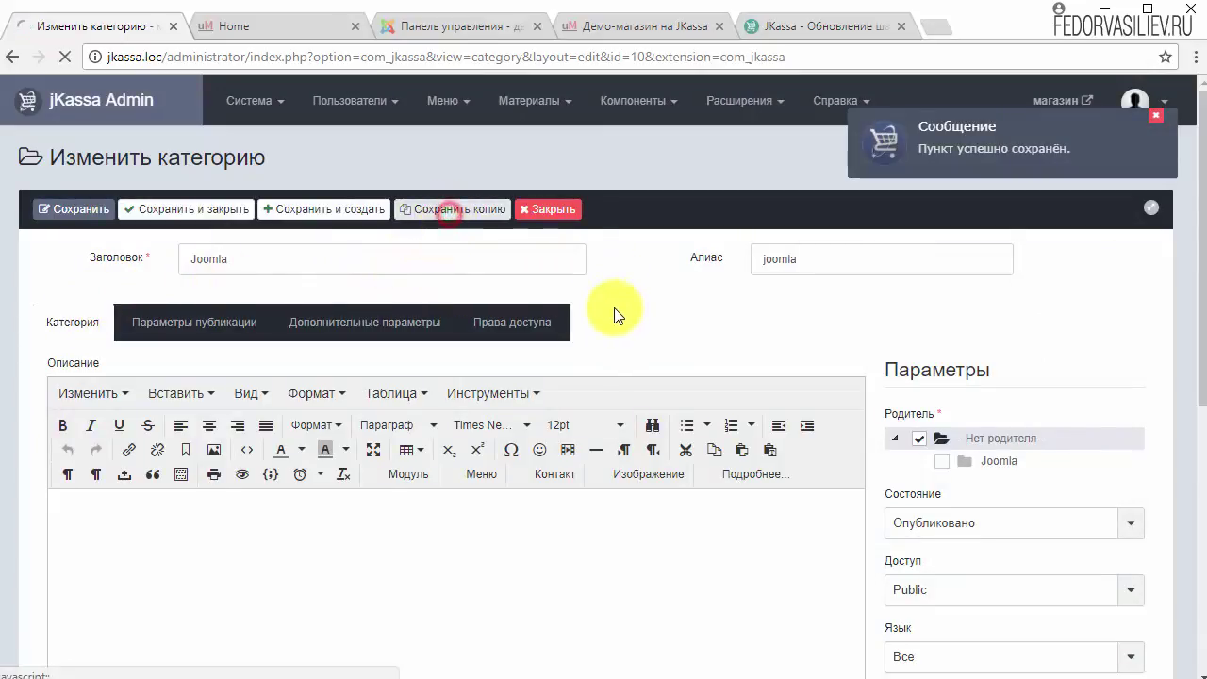
# Save a copy of the Joomla category, clearing its alias and titling it Adobe Muse.
pyautogui.tripleClick(861, 264)
pyautogui.moveTo(711, 268)
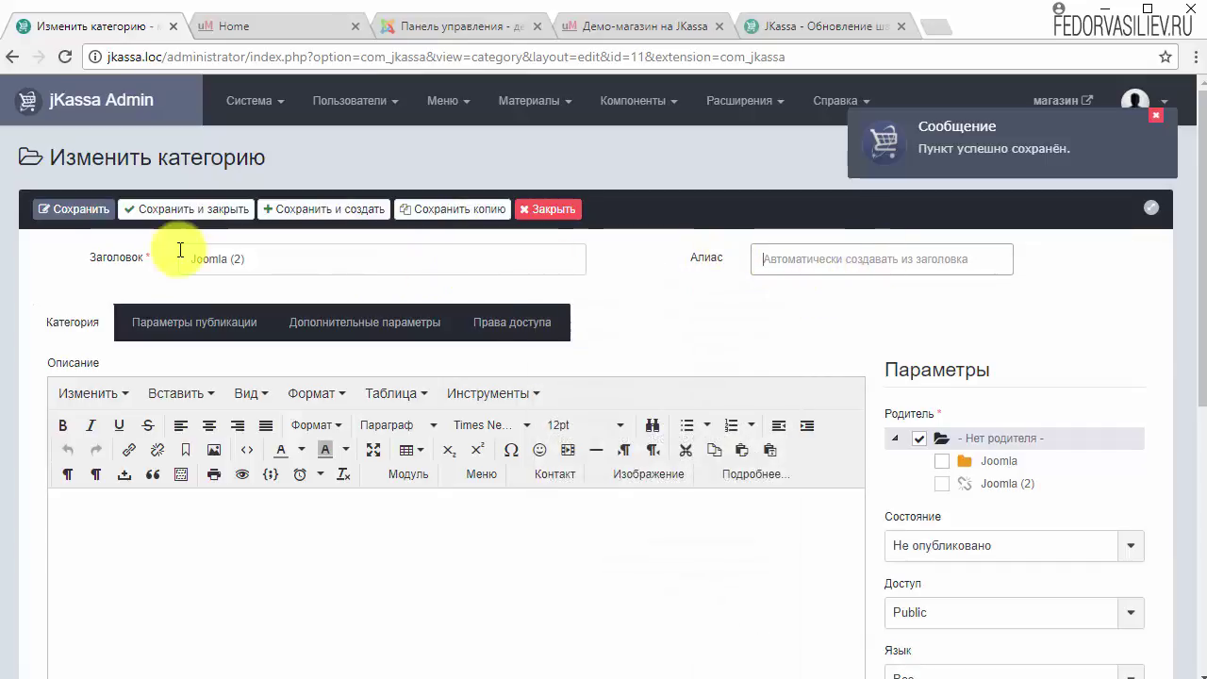
pyautogui.tripleClick(290, 261)
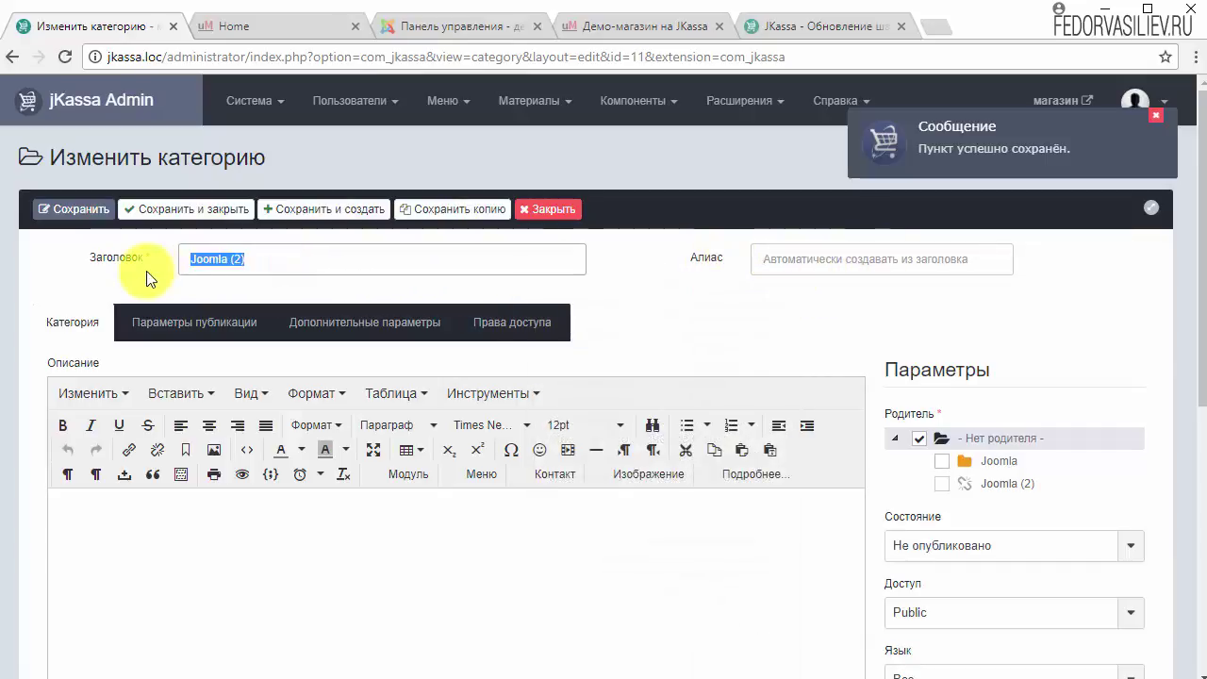
pyautogui.write('Adome Muse')
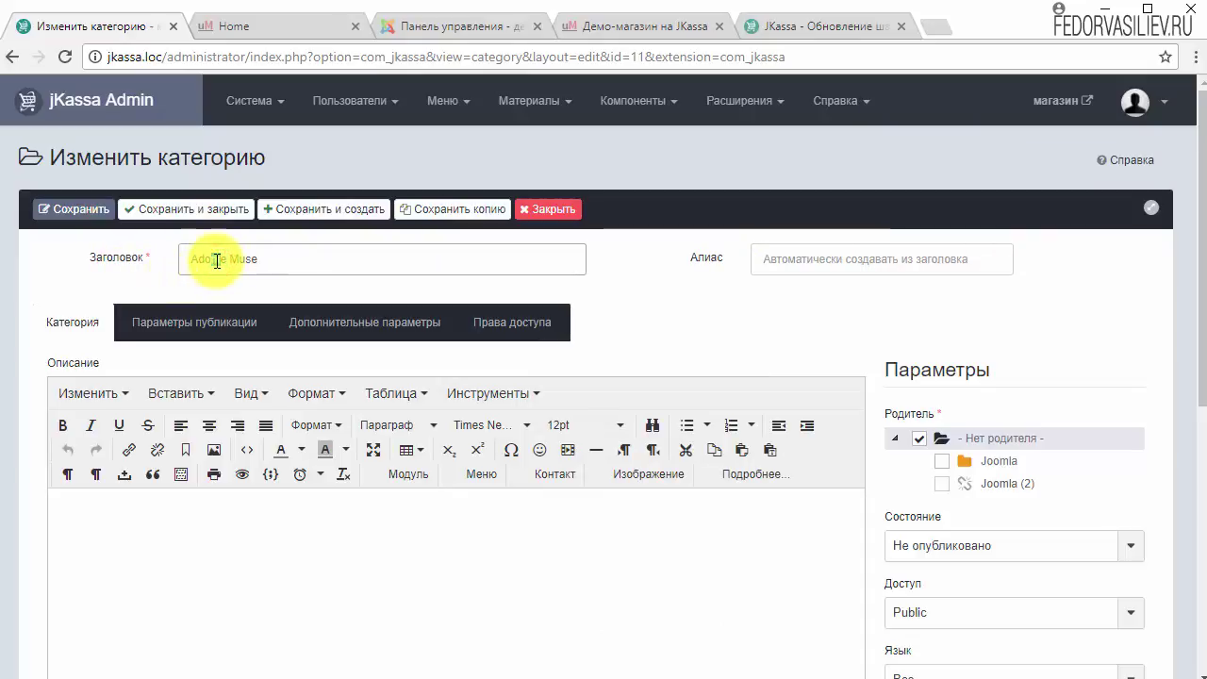
# Set the Adobe Muse category's image to images/2.jpg and save the category.
pyautogui.click(217, 320)
pyautogui.click(320, 329)
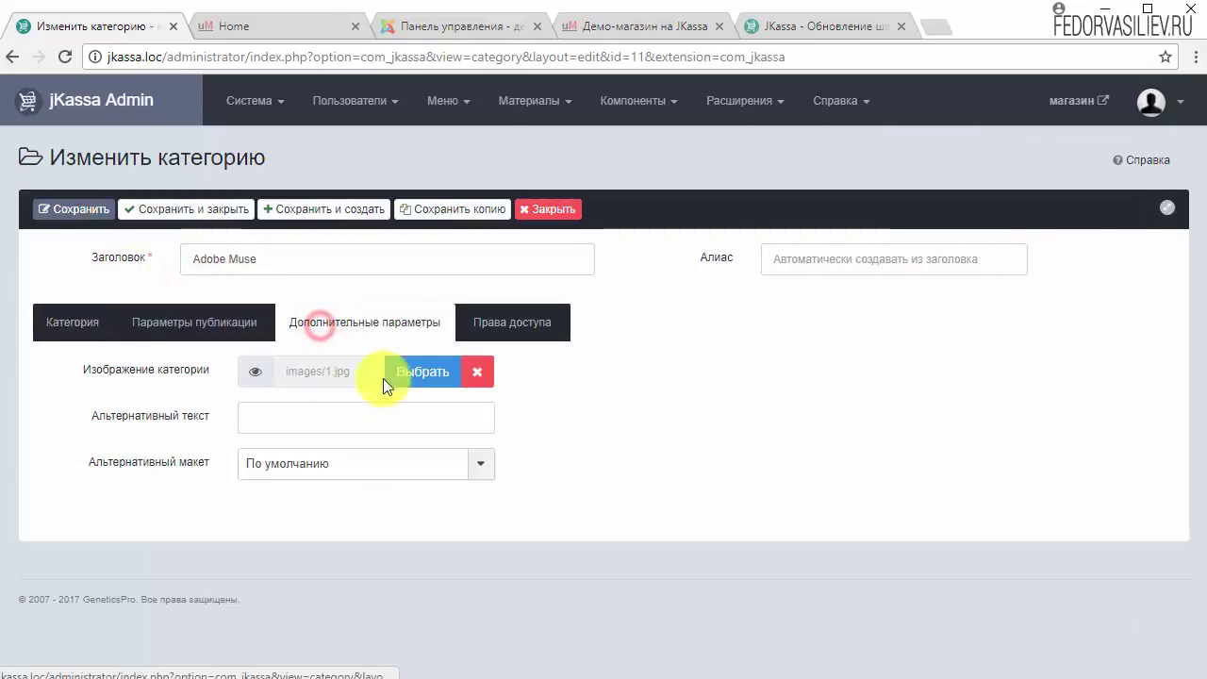
pyautogui.click(405, 373)
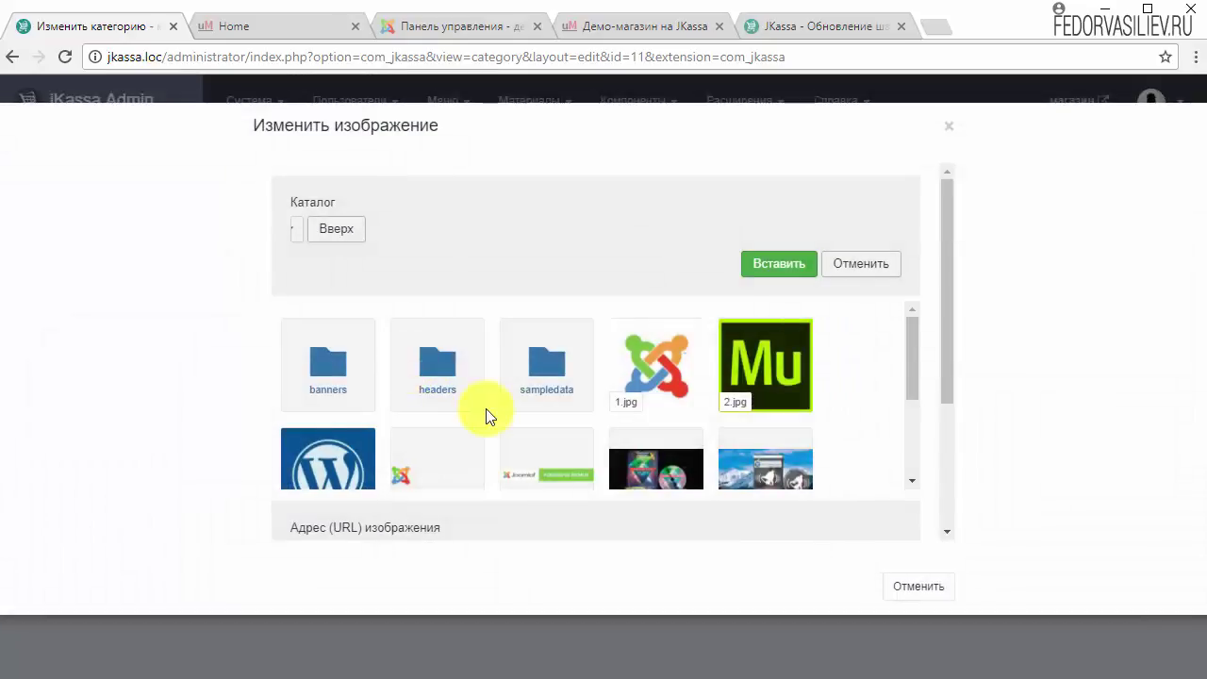
pyautogui.click(765, 366)
pyautogui.click(778, 264)
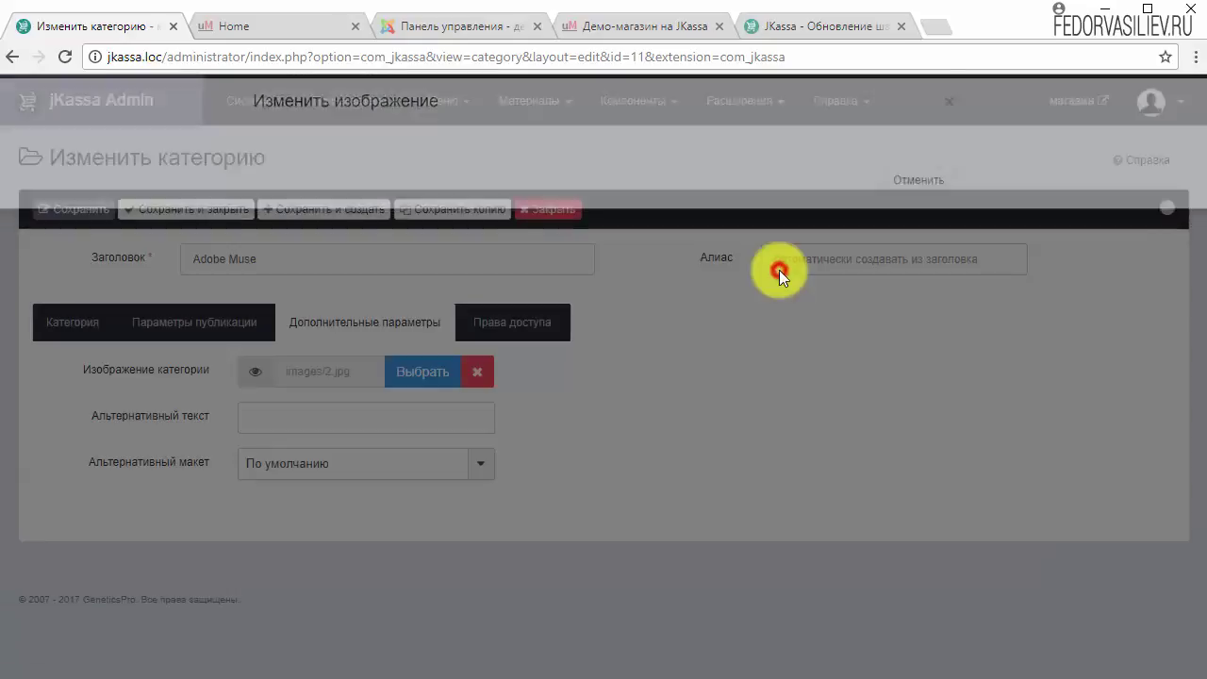
pyautogui.click(67, 209)
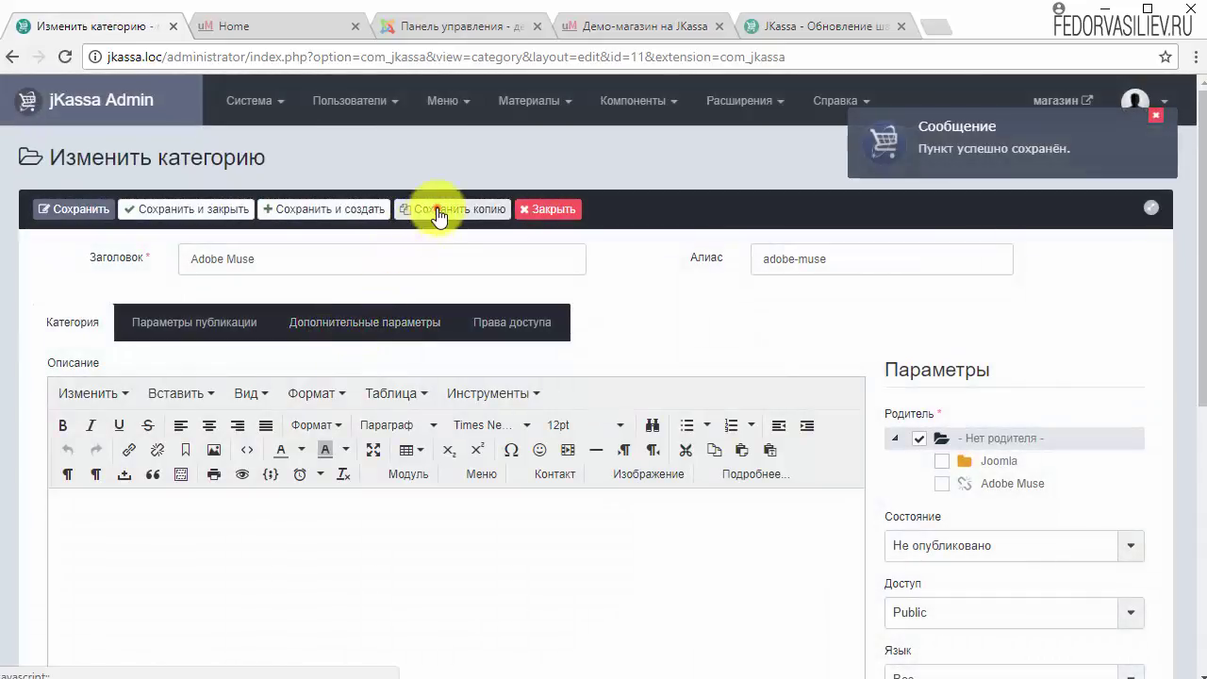
# Save a copy of the Adobe Muse category, clearing its alias and titling it Wordpree.
pyautogui.click(437, 210)
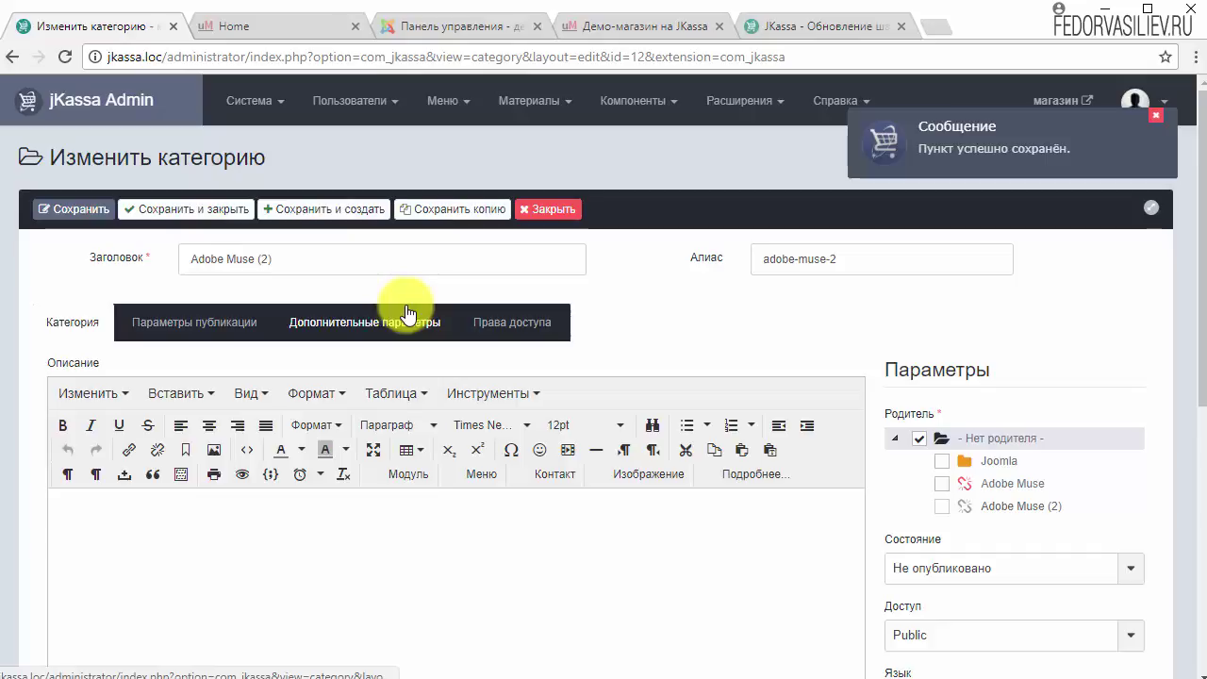
pyautogui.moveTo(896, 261); pyautogui.dragTo(695, 257)
pyautogui.press('BackSpace')
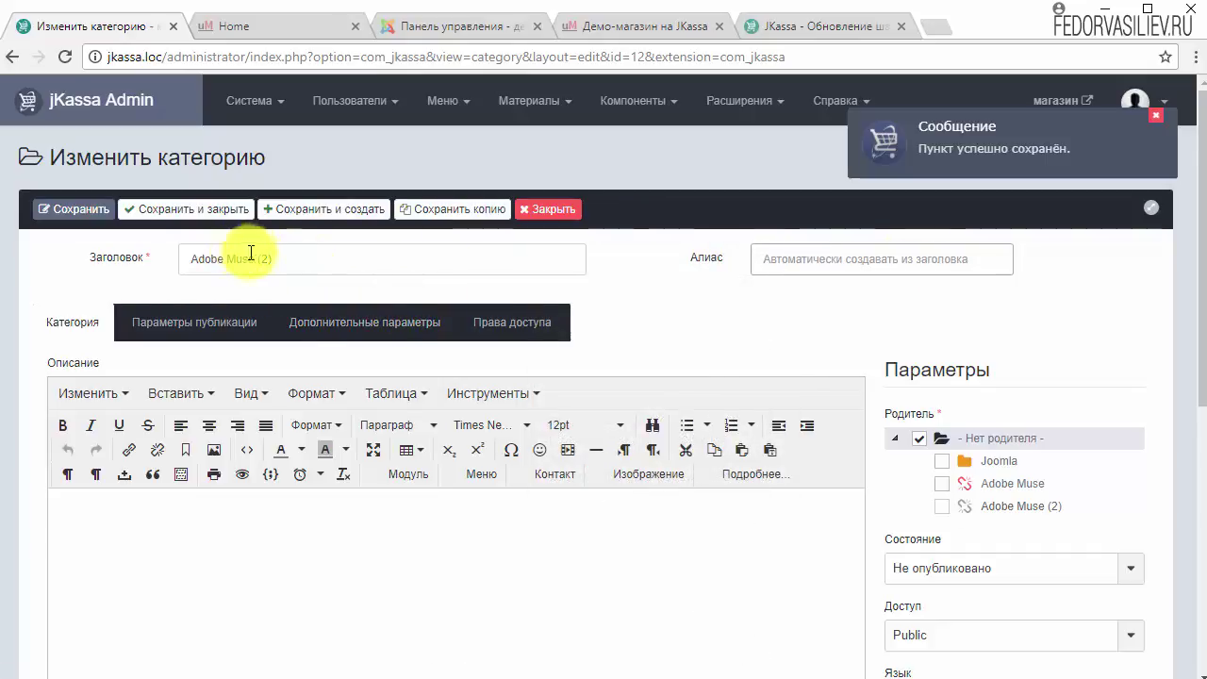
pyautogui.moveTo(192, 259); pyautogui.dragTo(273, 257)
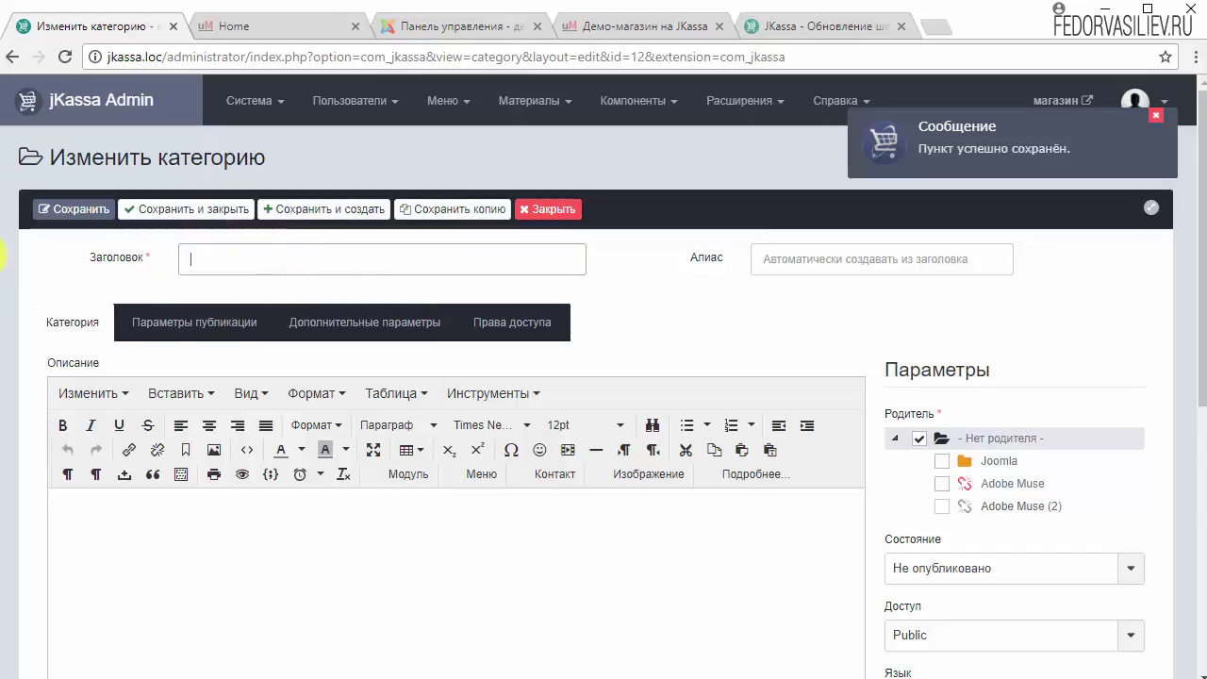
pyautogui.write('Wordpree')
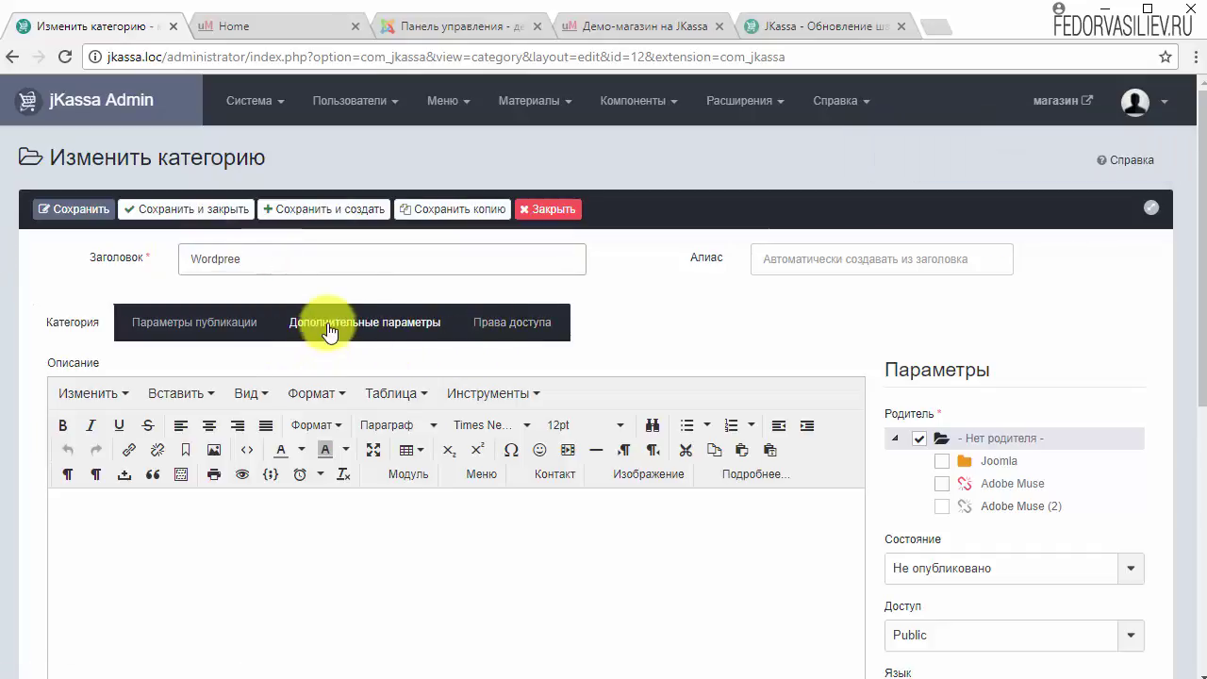
# Set the Wordpree category's image to images/3.jpg, then save and close the category.
pyautogui.click(329, 330)
pyautogui.click(400, 372)
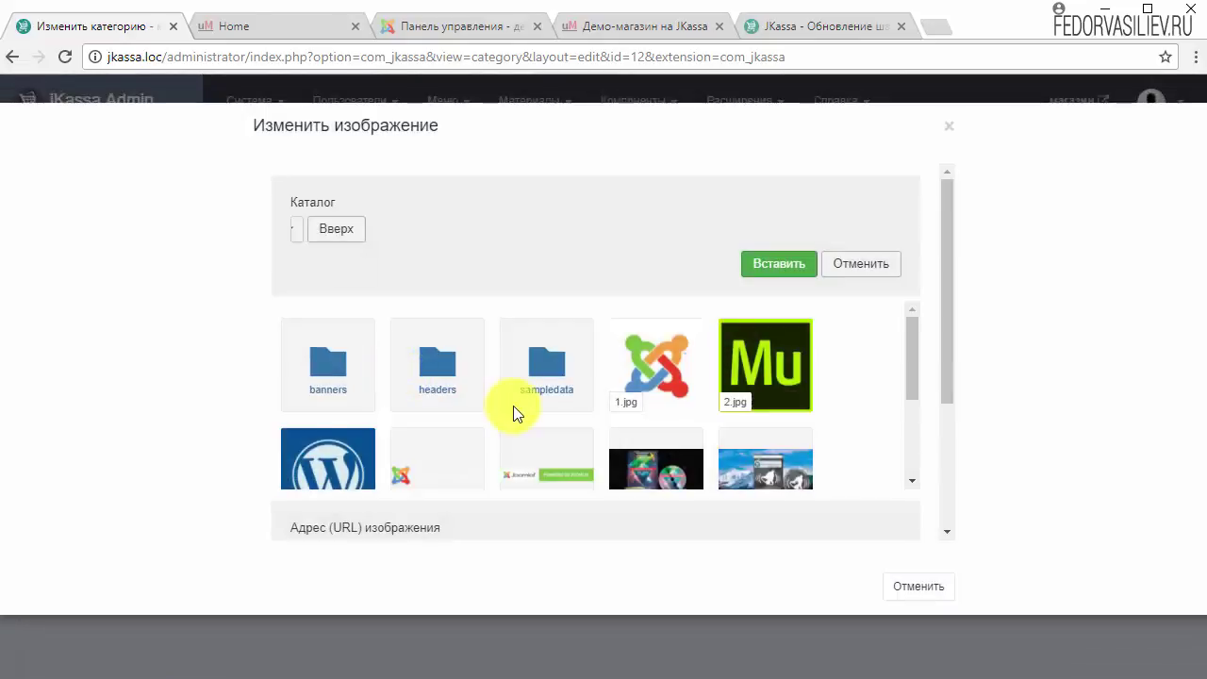
pyautogui.scroll(-1, 513, 406)
pyautogui.click(323, 374)
pyautogui.click(768, 263)
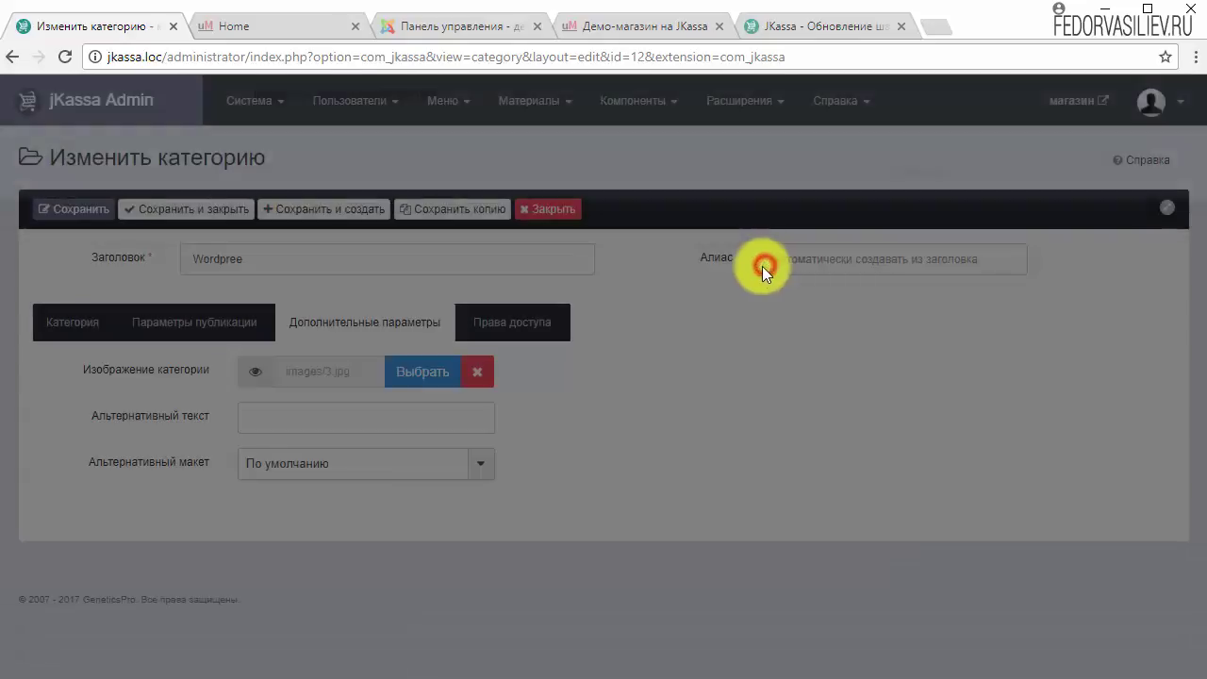
pyautogui.click(163, 210)
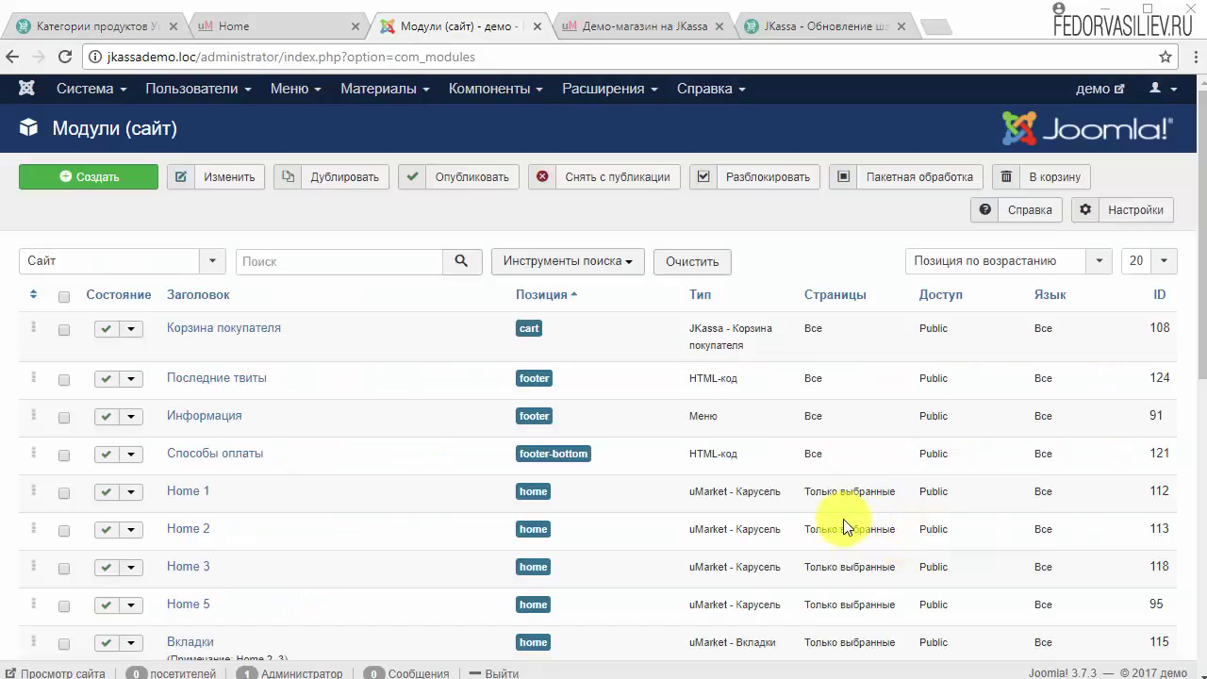
# View the «Мужчинам», «Женщинам» and «Аксессуары» category blocks on the demo store's home page and return to its administration's module list.
pyautogui.click(611, 28)
pyautogui.scroll(10, 525, 434)
pyautogui.scroll(-4, 849, 297)
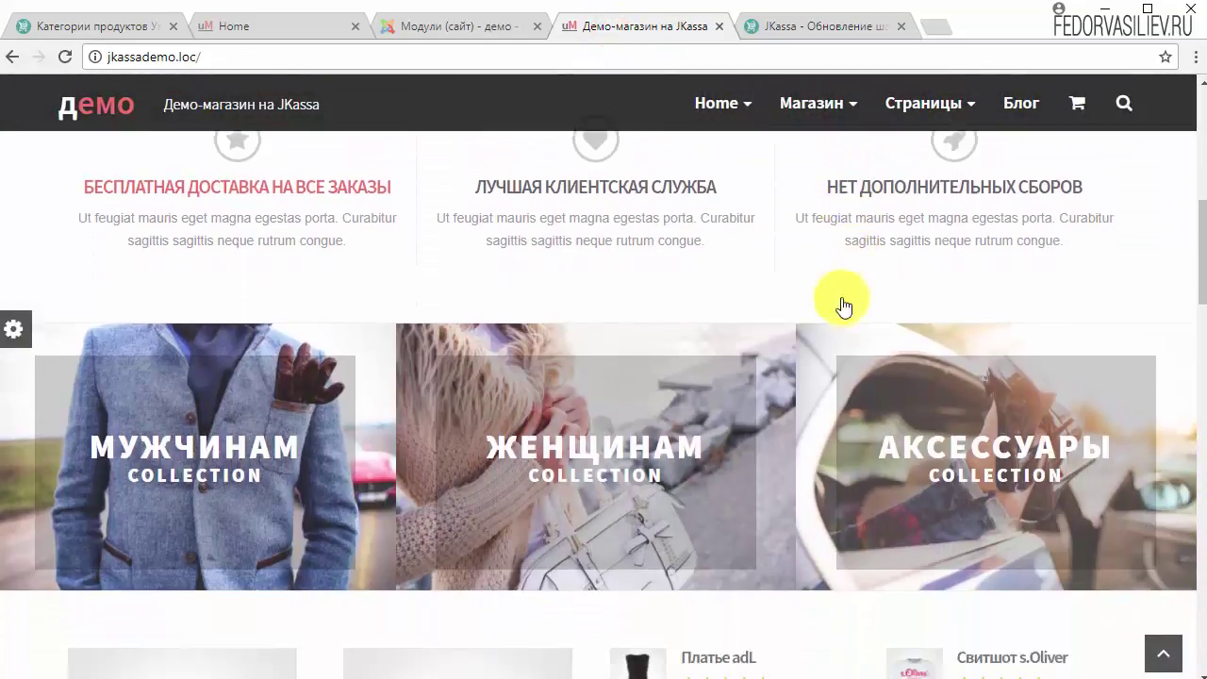
pyautogui.scroll(-1, 843, 306)
pyautogui.click(467, 26)
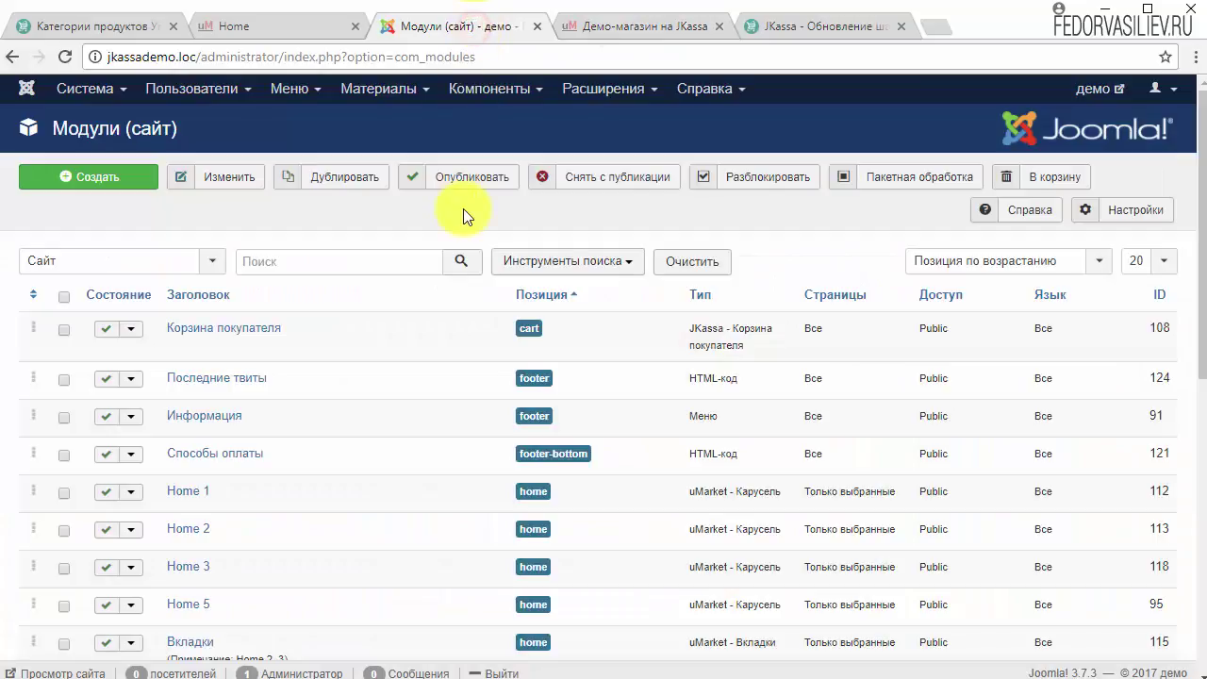
pyautogui.click(466, 94)
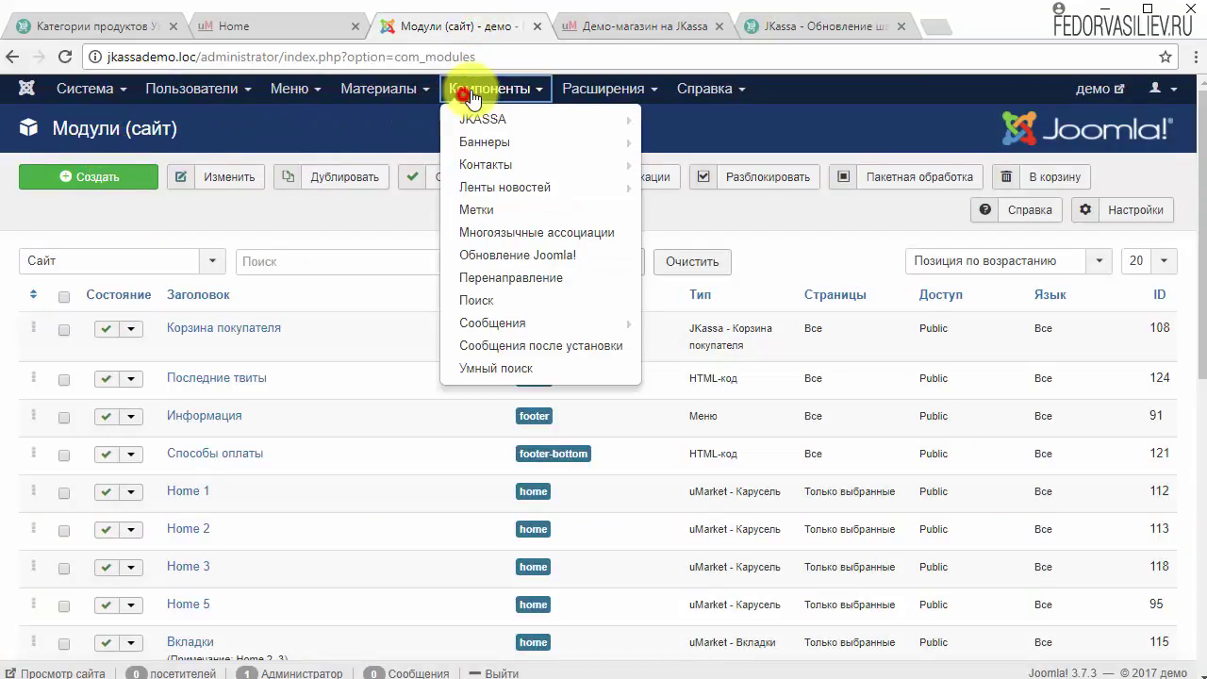
pyautogui.click(642, 89)
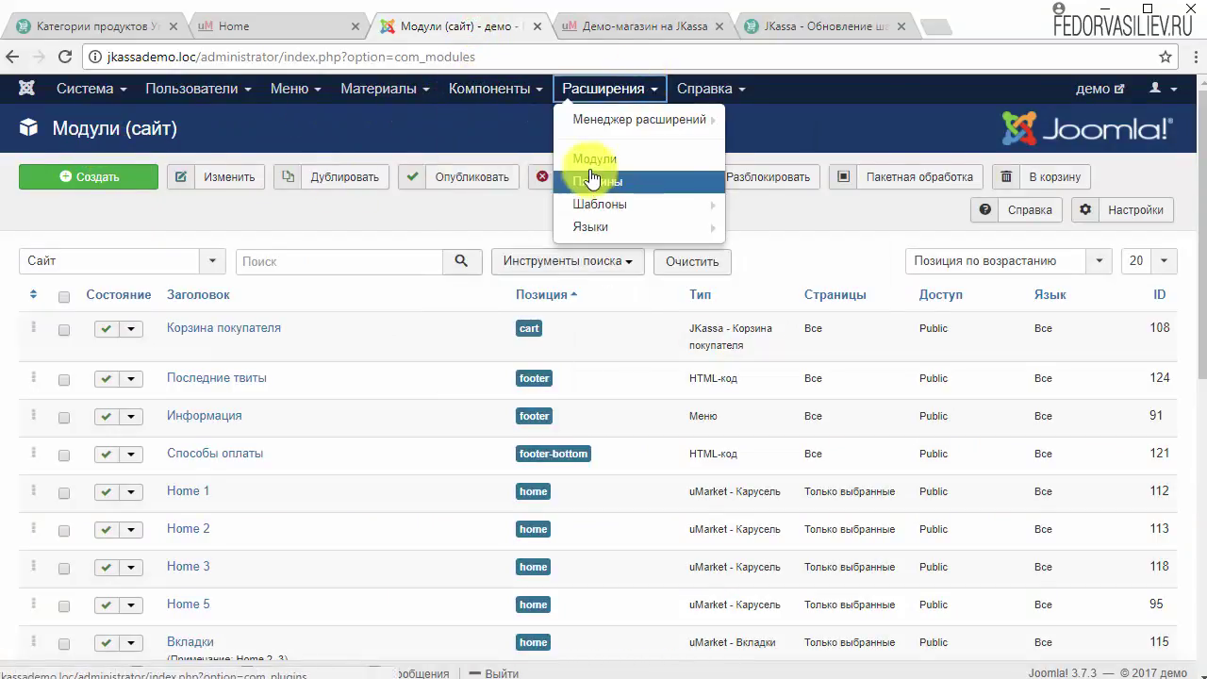
pyautogui.click(405, 222)
pyautogui.click(202, 269)
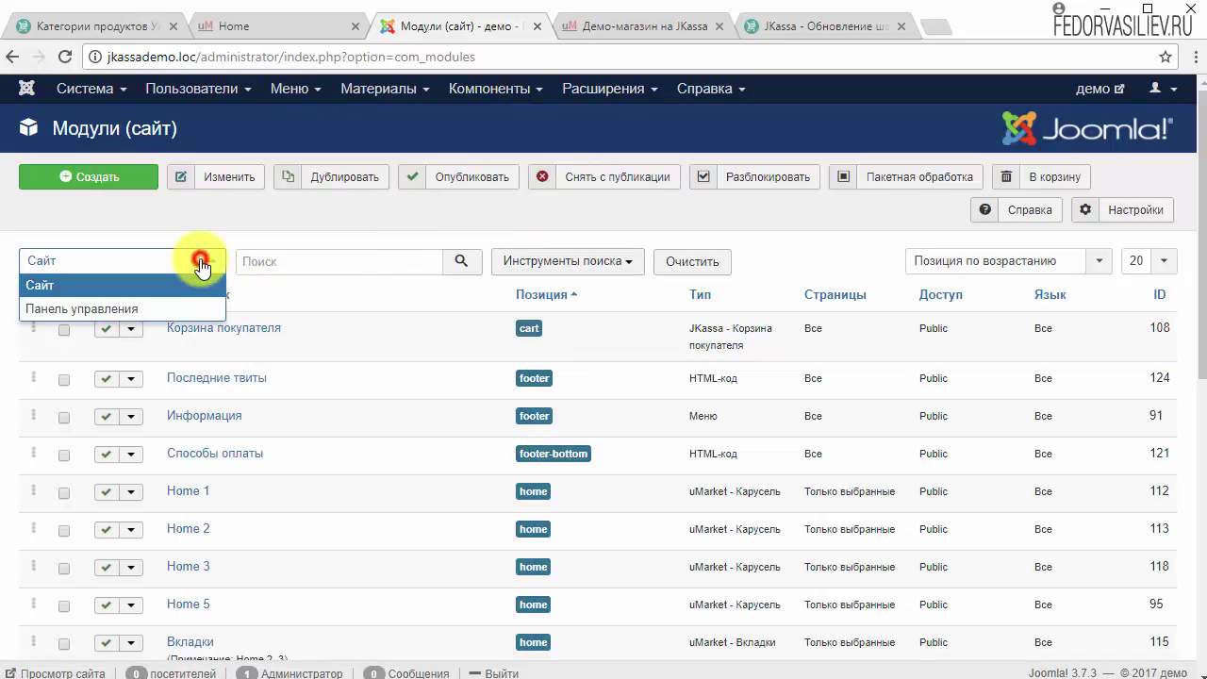
# Filter the demo site's module list by the state «Опубликовано» and the position home.
pyautogui.click(530, 260)
pyautogui.click(94, 304)
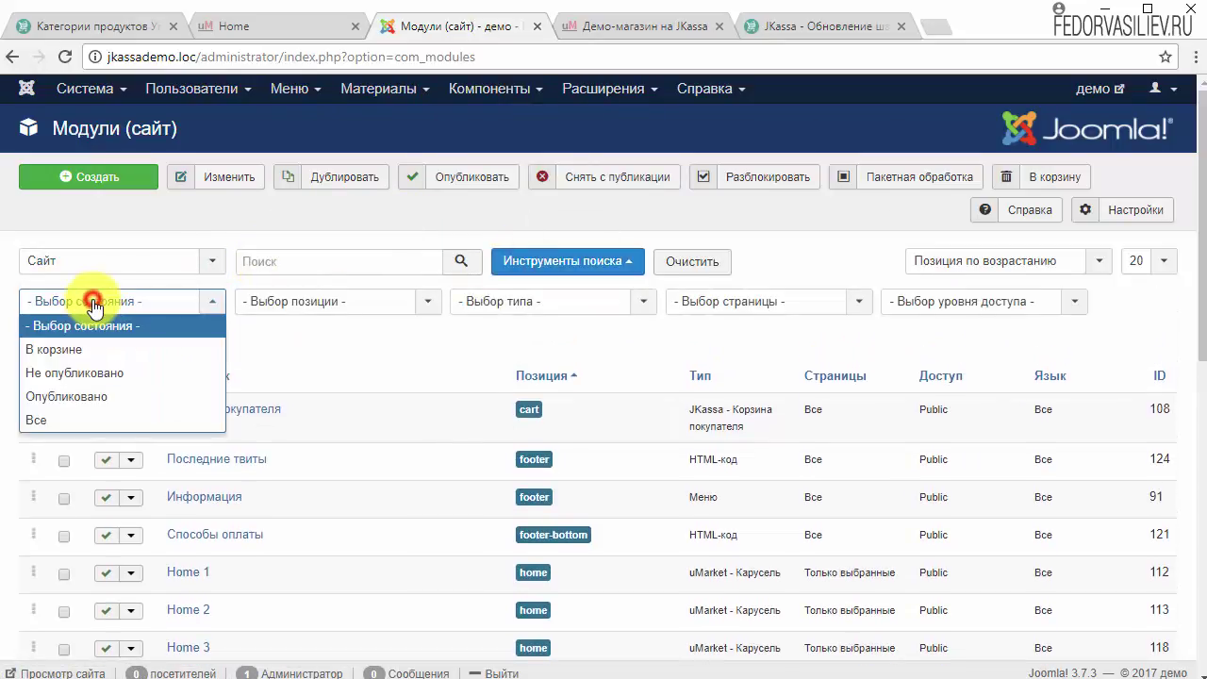
pyautogui.click(111, 396)
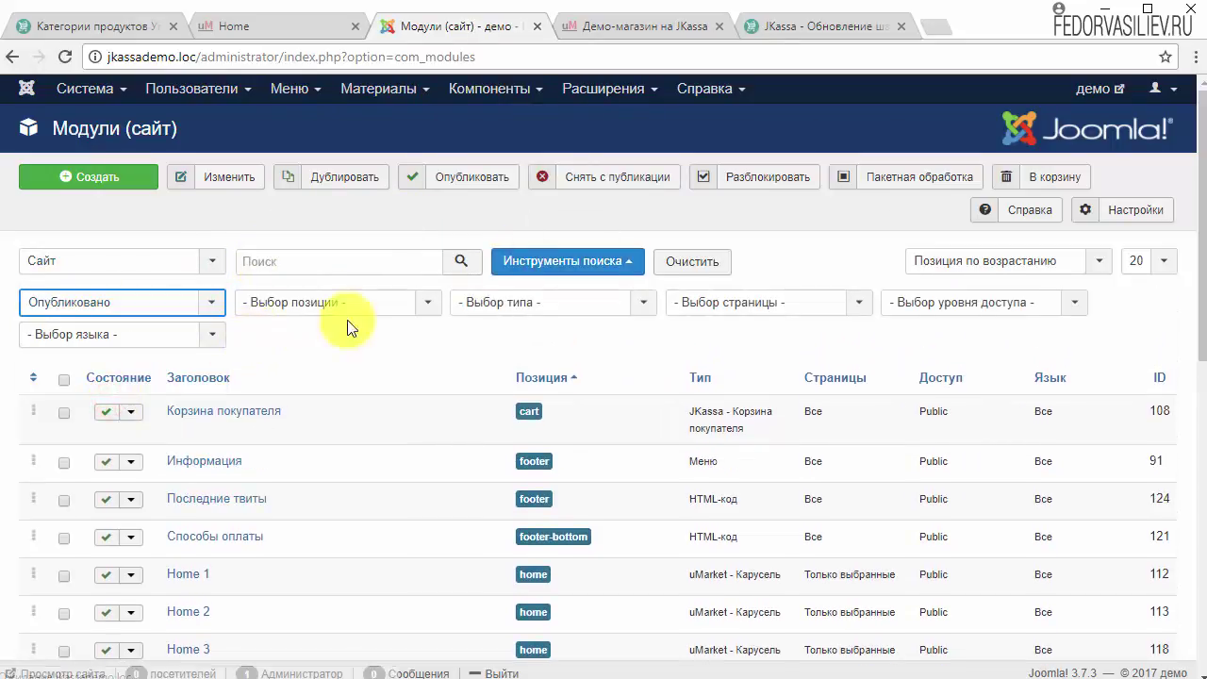
pyautogui.click(382, 313)
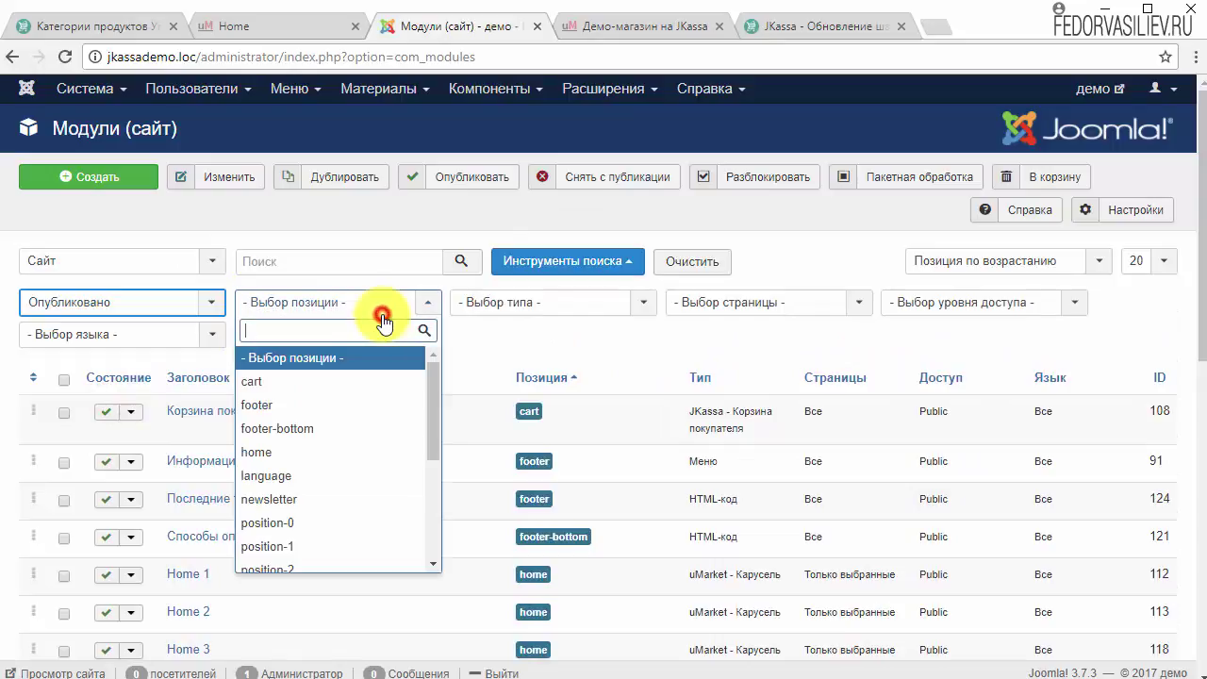
pyautogui.click(298, 453)
pyautogui.scroll(-2, 396, 404)
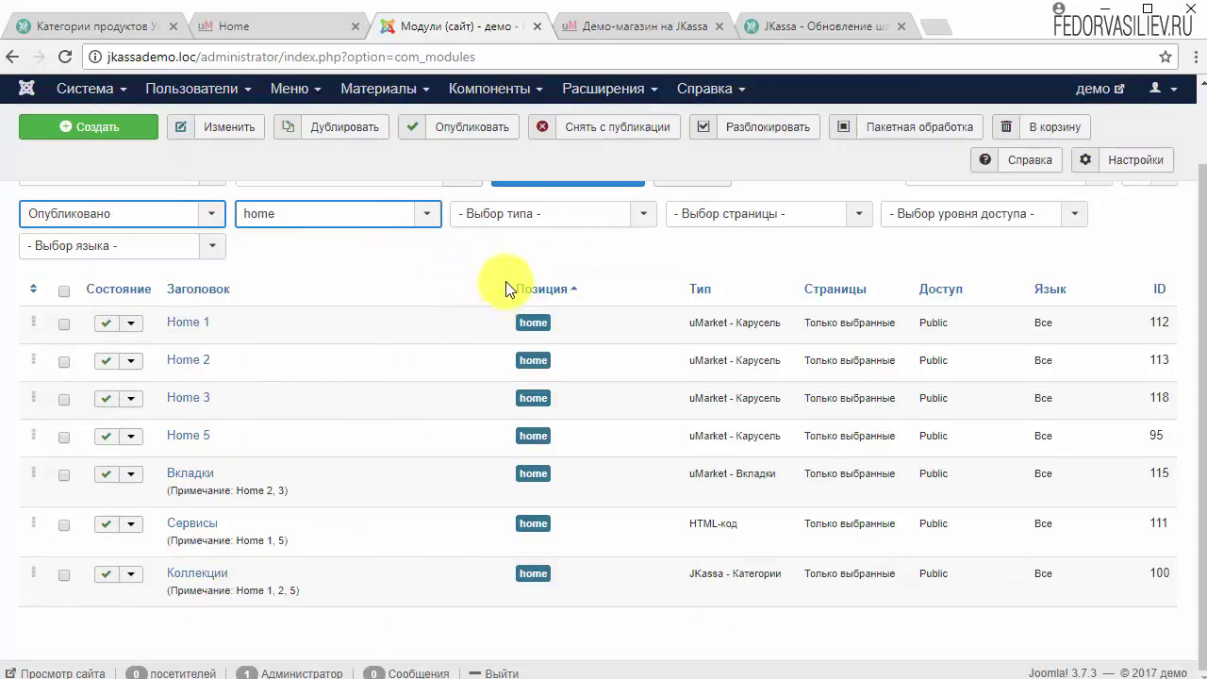
# Open the demo site's «Коллекции» module of type JKassa - Категории from the filtered module list.
pyautogui.moveTo(504, 280); pyautogui.dragTo(549, 318)
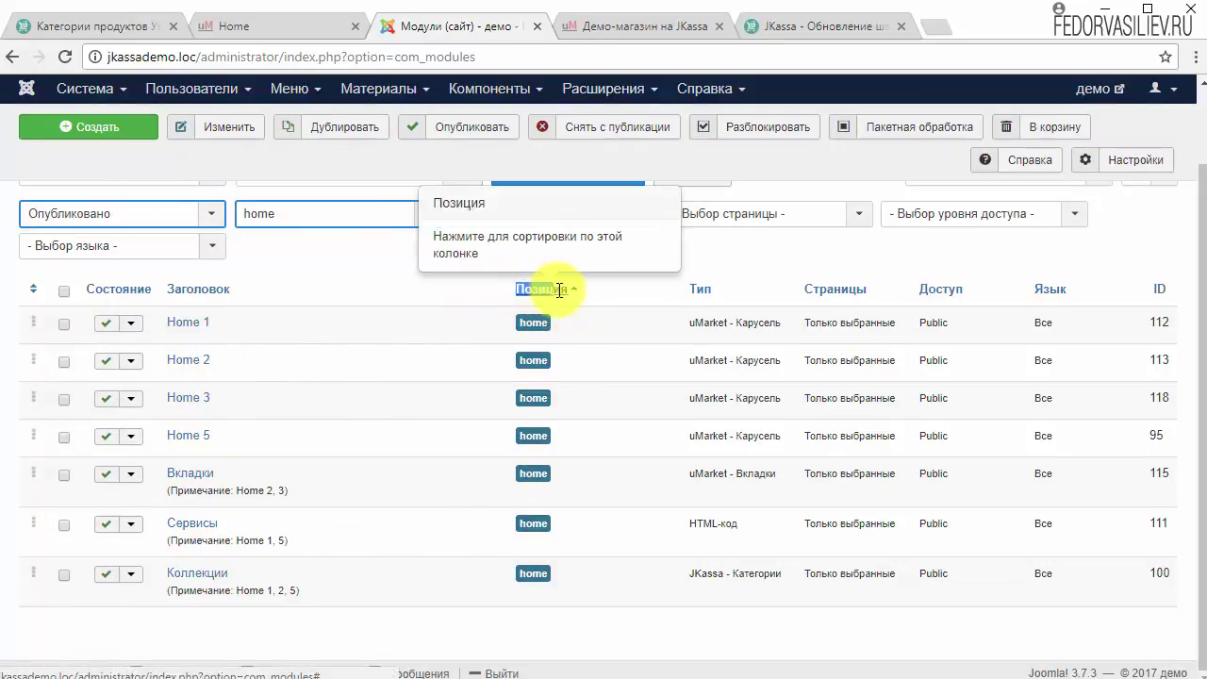
pyautogui.click(566, 307)
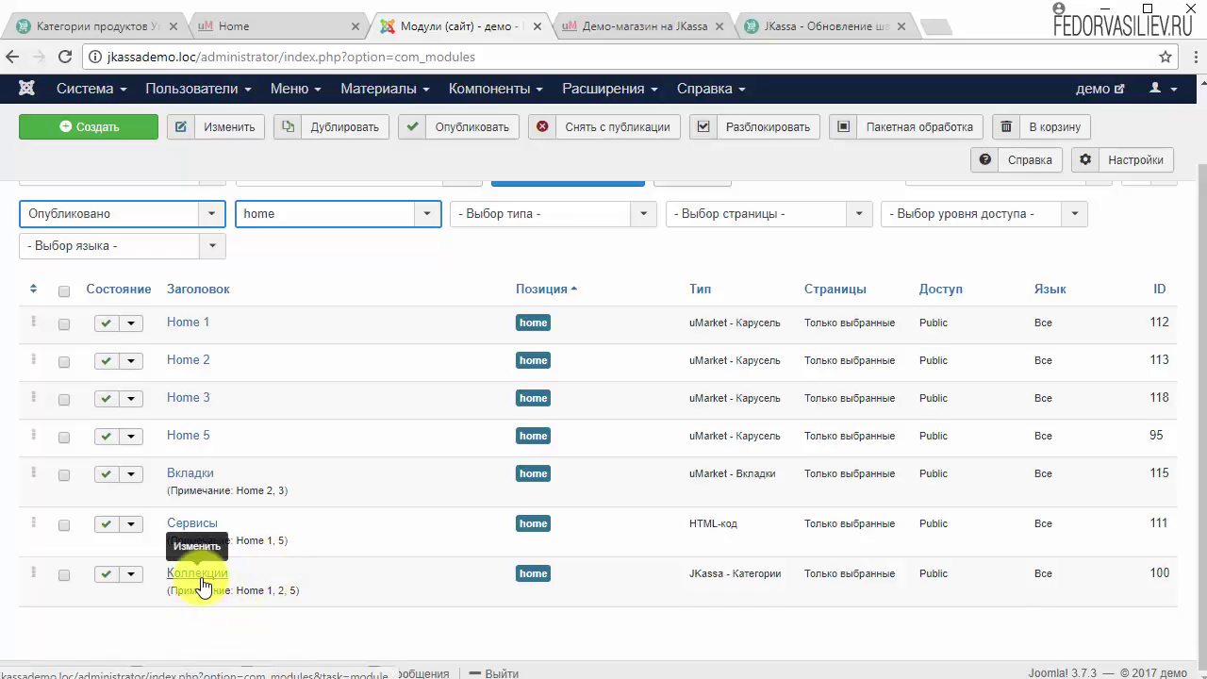
pyautogui.doubleClick(719, 287)
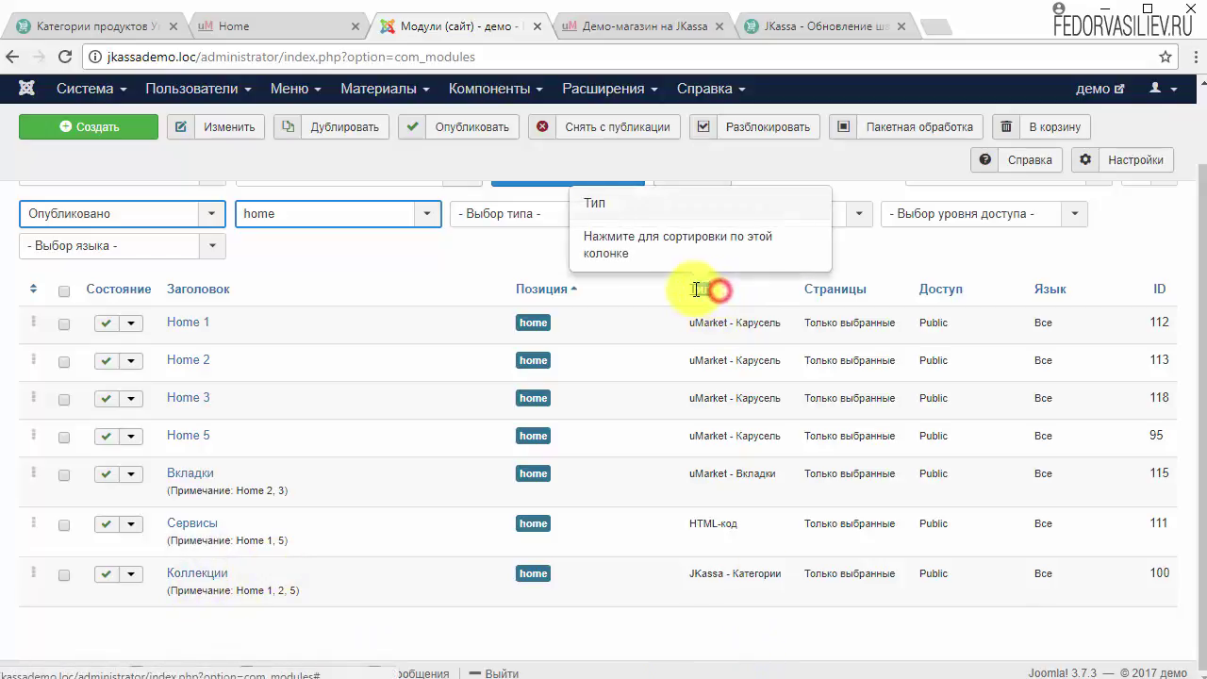
pyautogui.moveTo(689, 573); pyautogui.dragTo(771, 571)
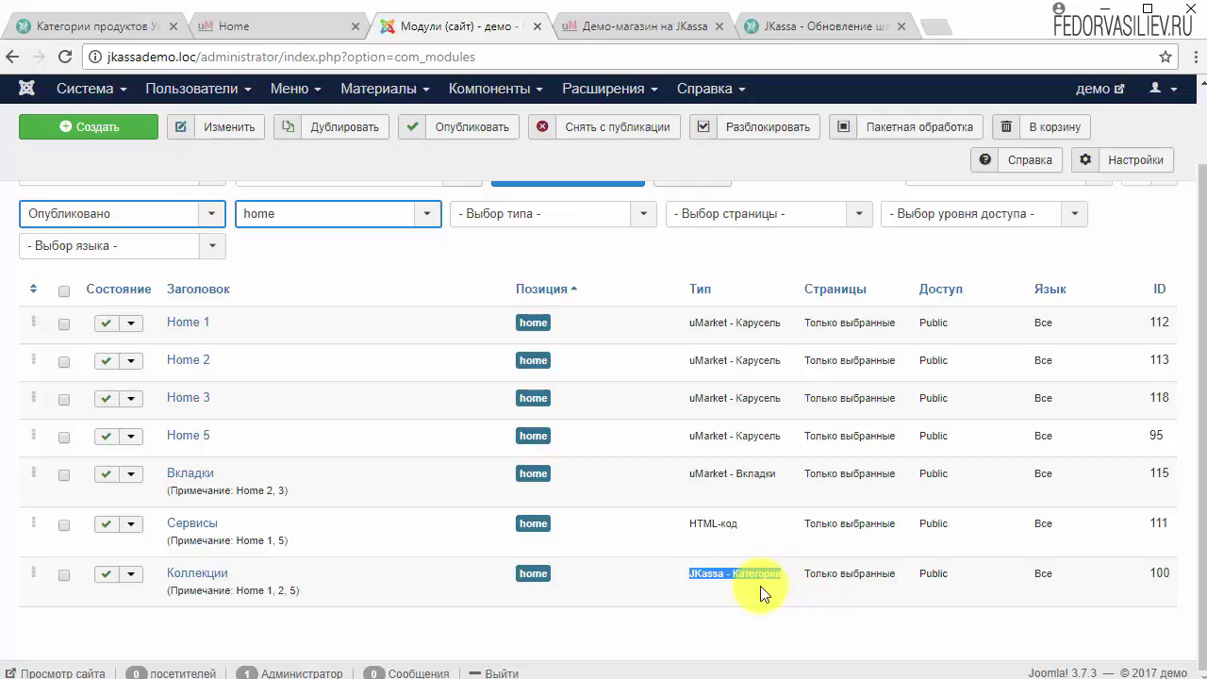
pyautogui.click(204, 573)
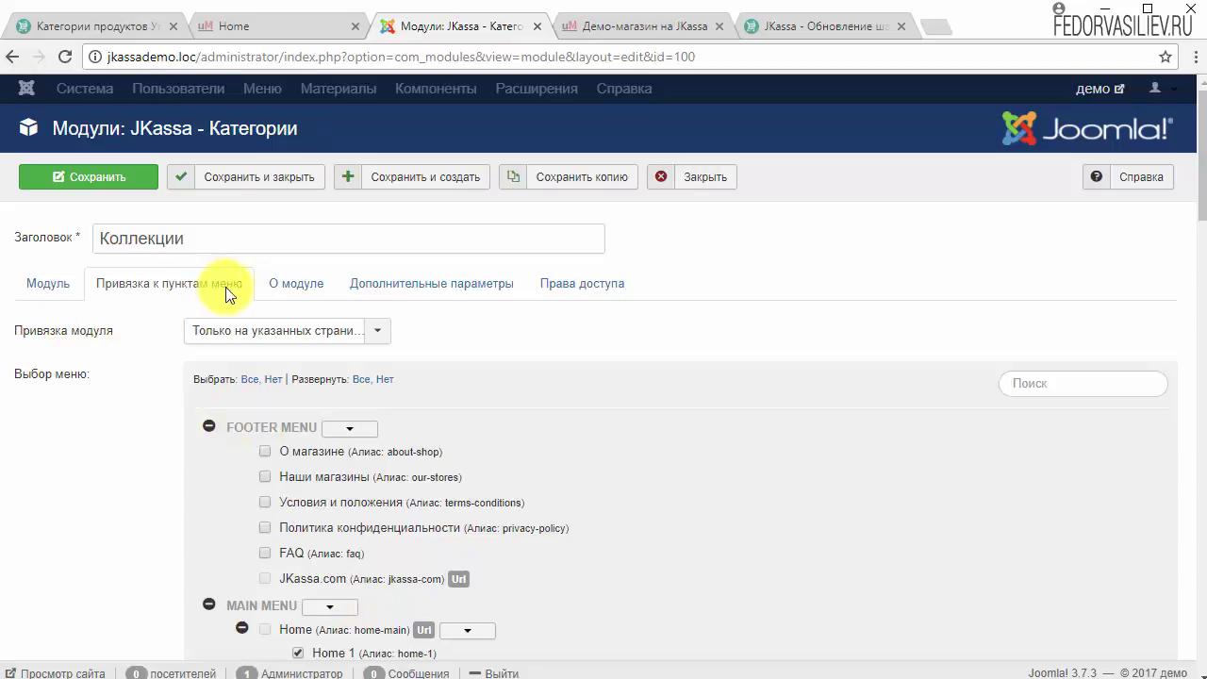
# Check the extension name and description of the demo's «Коллекции» module, then return to its main settings.
pyautogui.click(282, 285)
pyautogui.scroll(-3, 292, 321)
pyautogui.scroll(1, 275, 382)
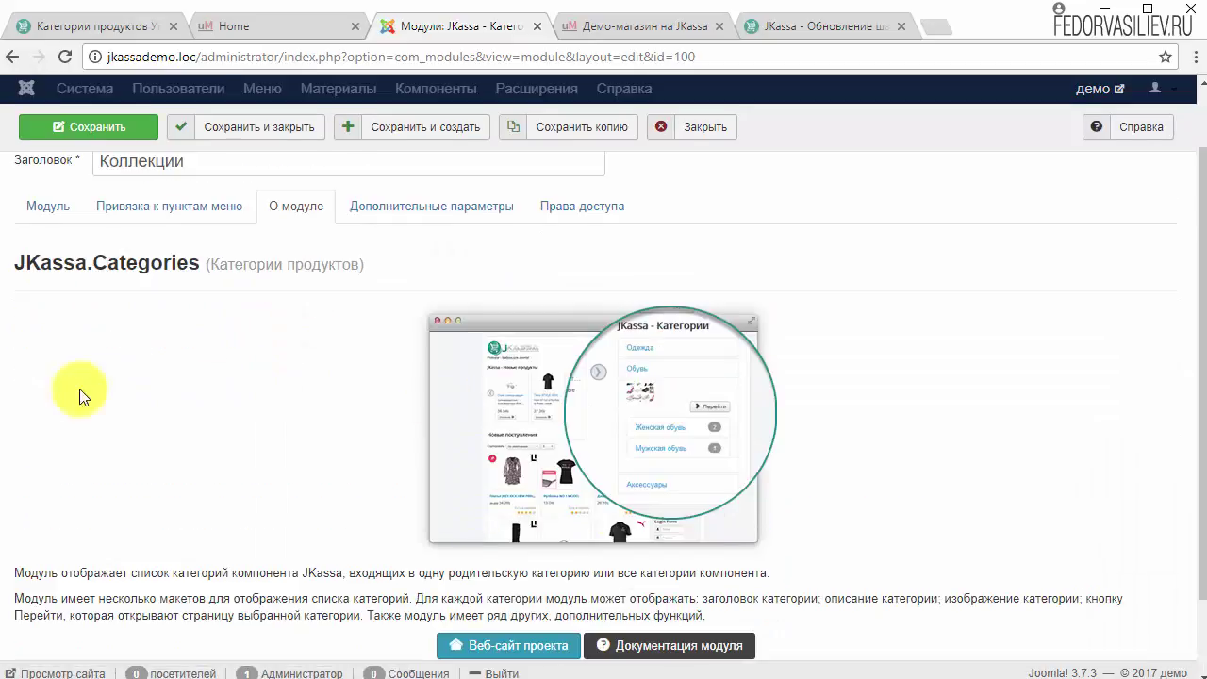
pyautogui.moveTo(13, 261); pyautogui.dragTo(214, 260)
pyautogui.click(40, 213)
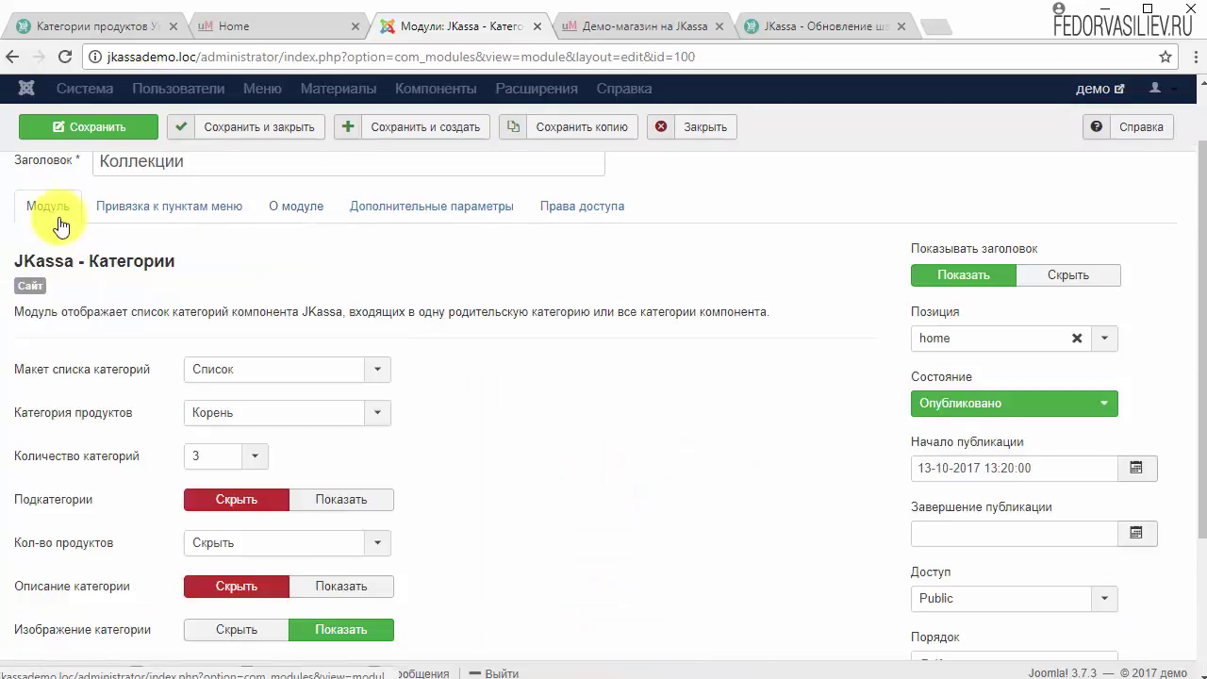
# Switch to the jkassa.loc administration and open JKassa's extension management page.
pyautogui.click(145, 35)
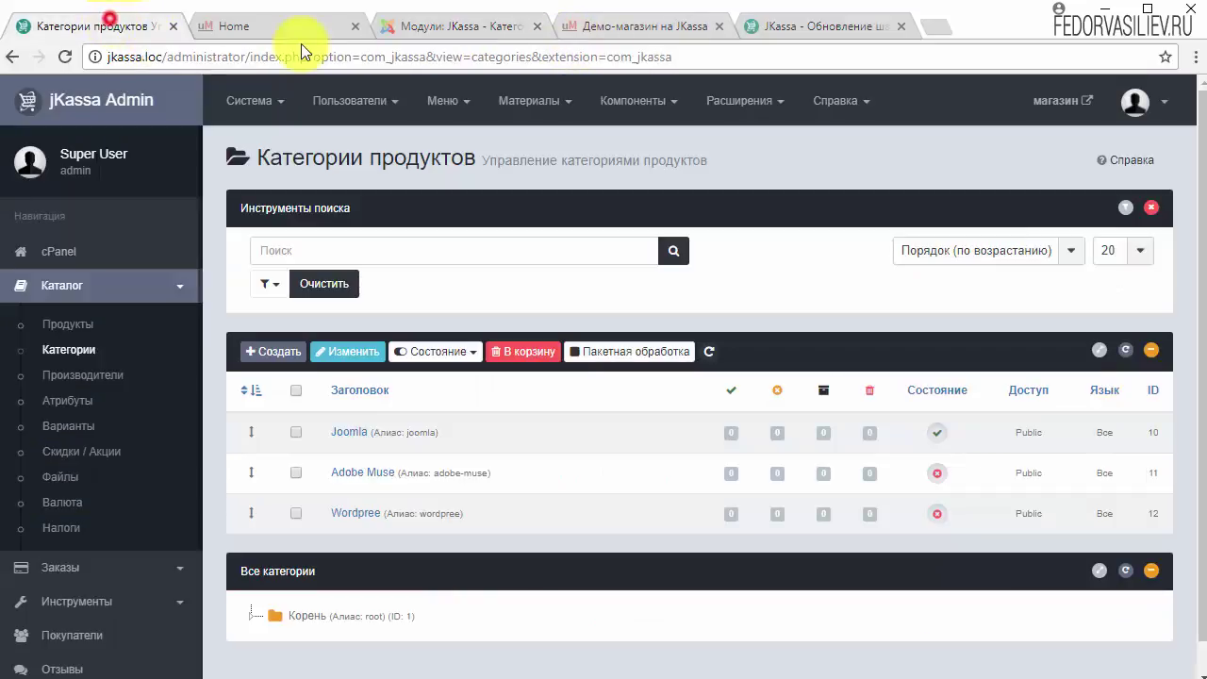
pyautogui.click(74, 604)
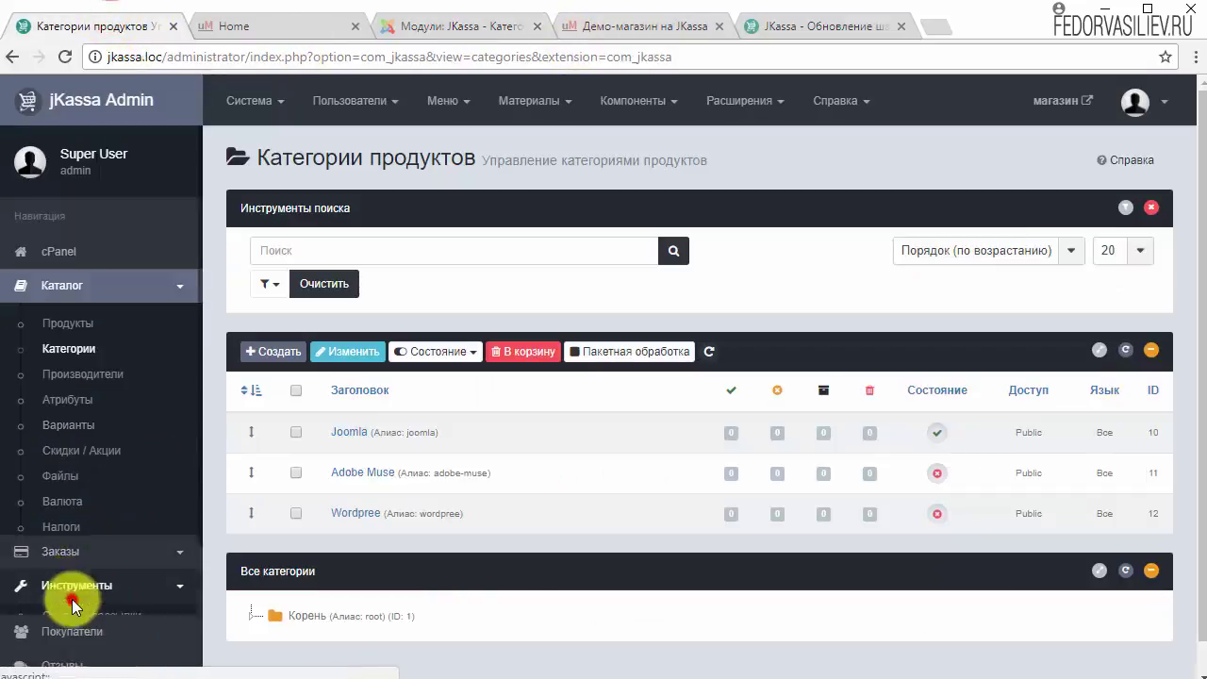
pyautogui.click(50, 474)
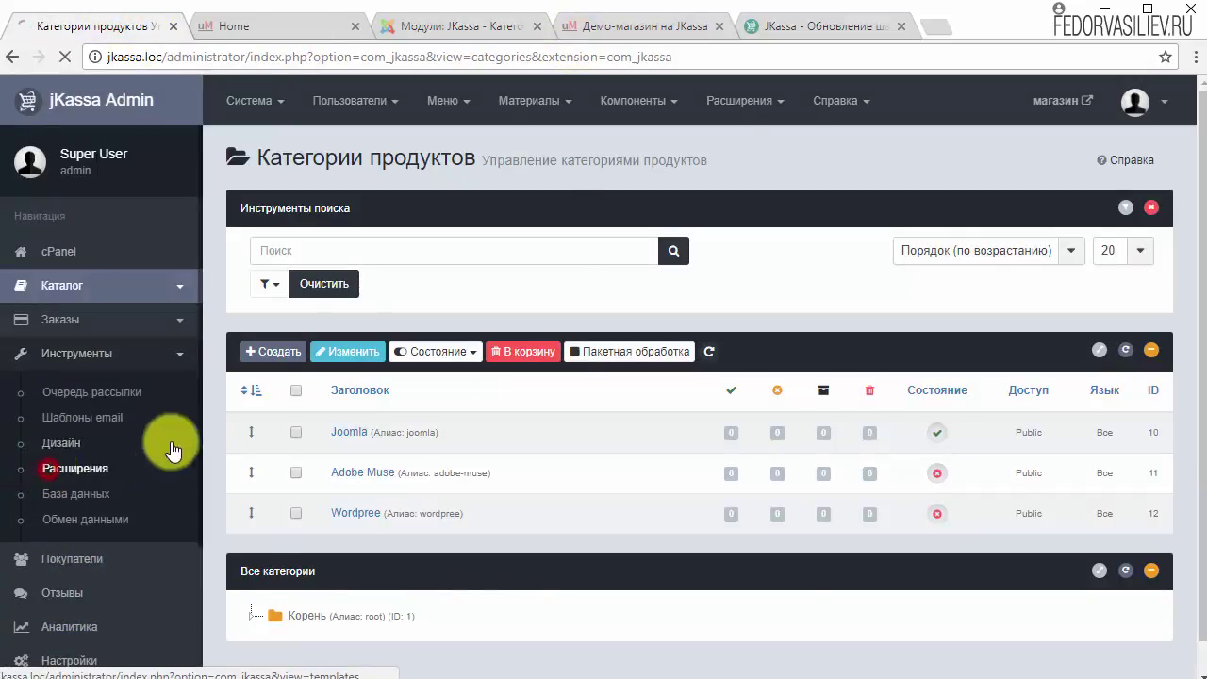
# Install the free JKassa.Categories module, version 1.3, from the available JKassa extensions.
pyautogui.scroll(-5, 567, 364)
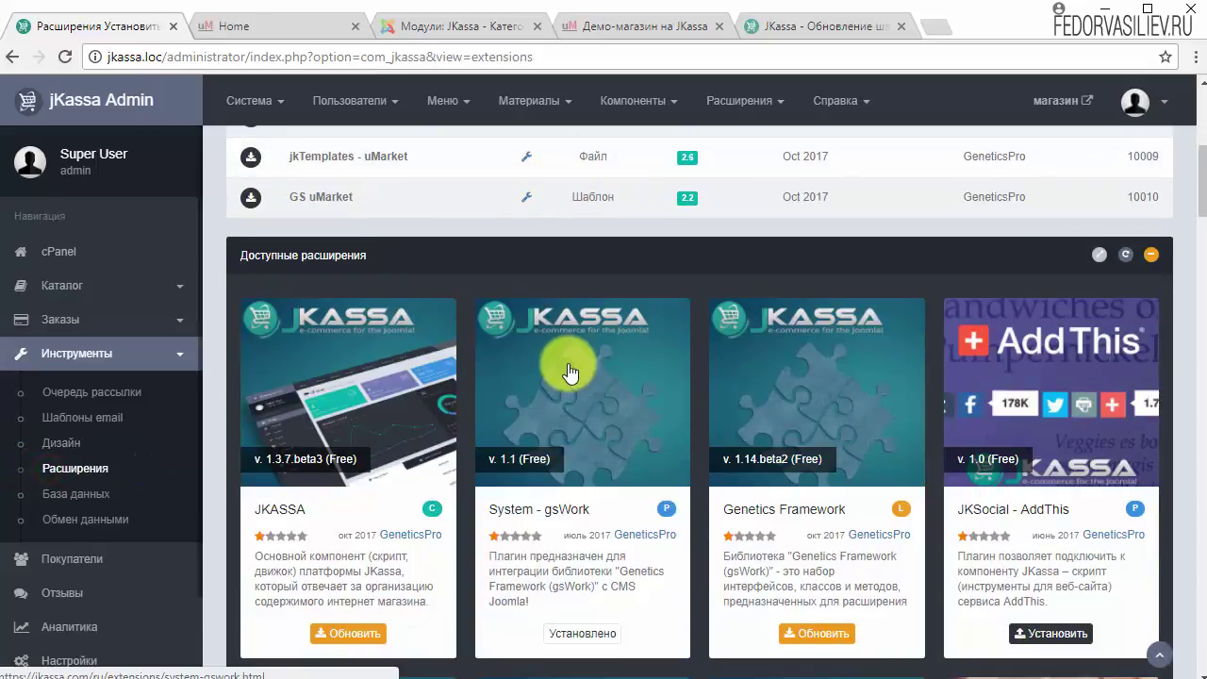
pyautogui.scroll(-1, 569, 371)
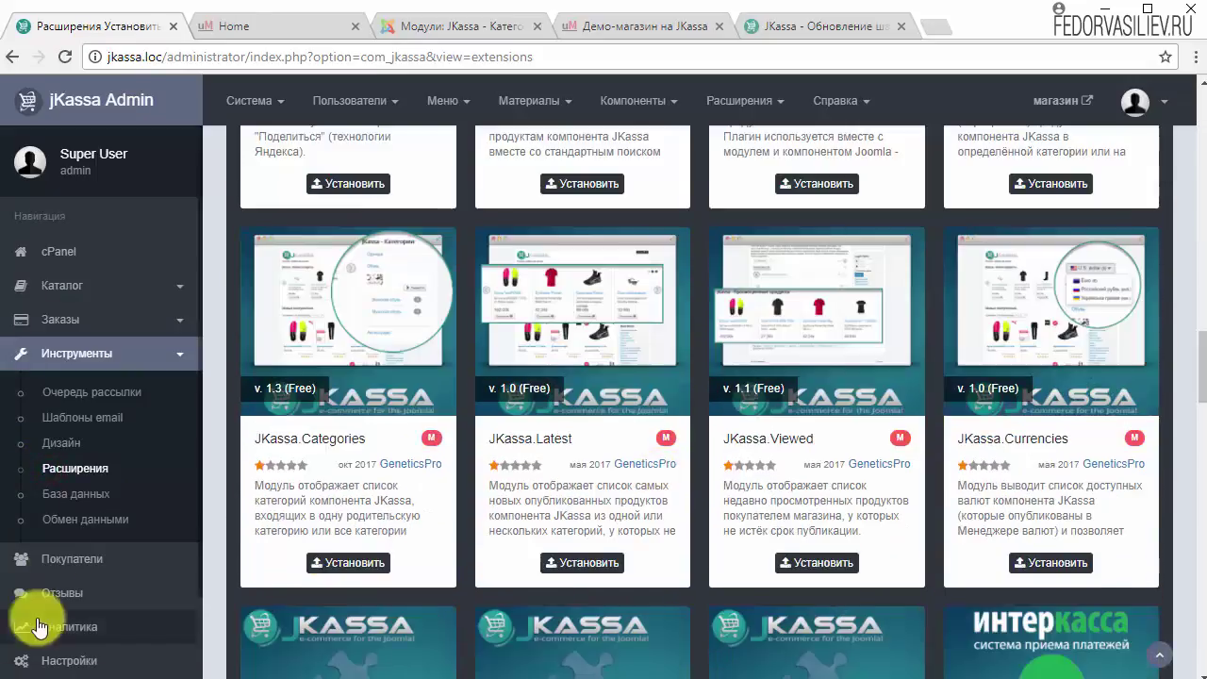
pyautogui.scroll(-4, 21, 625)
pyautogui.moveTo(372, 443); pyautogui.dragTo(251, 441)
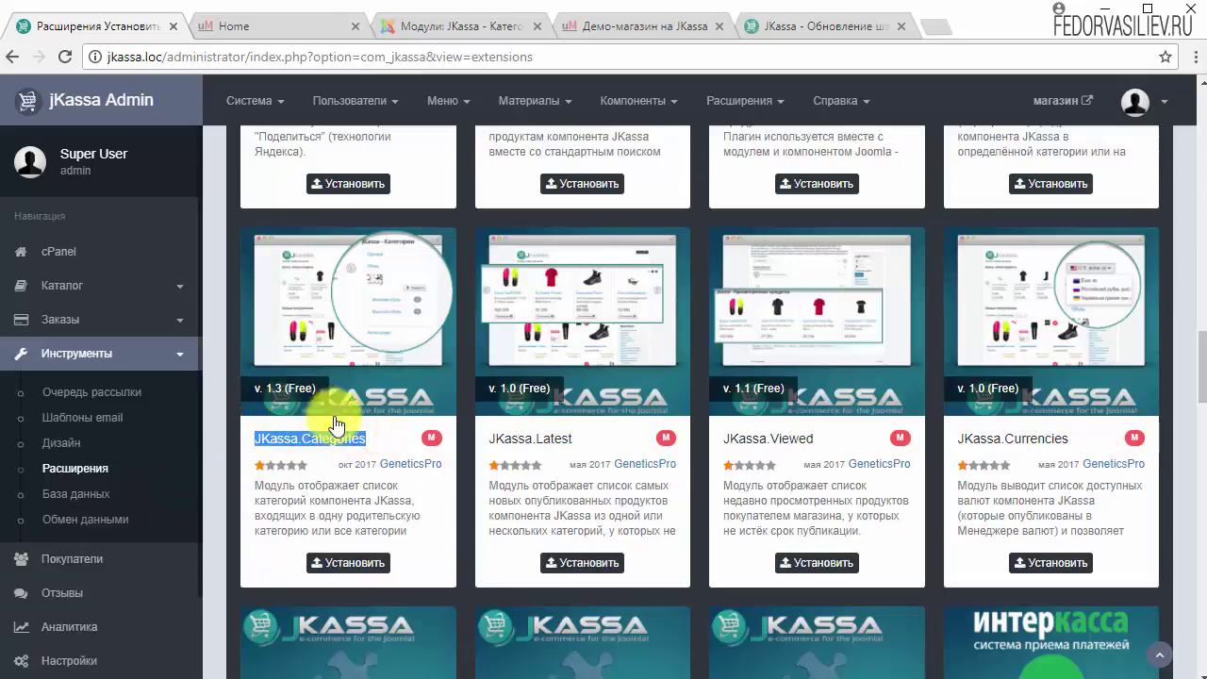
pyautogui.click(375, 439)
pyautogui.click(339, 562)
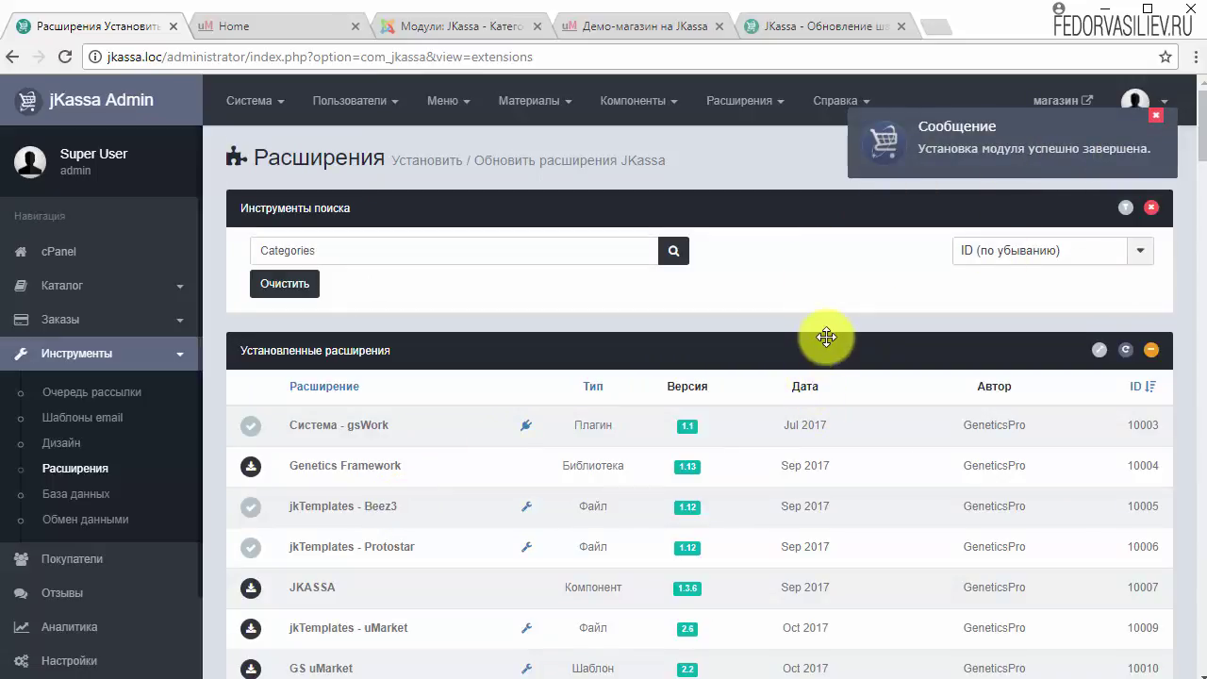
# Update the jkTemplates - uMarket extension to version 2.7 and the GS uMarket template to version 2.3.
pyautogui.scroll(-10, 826, 337)
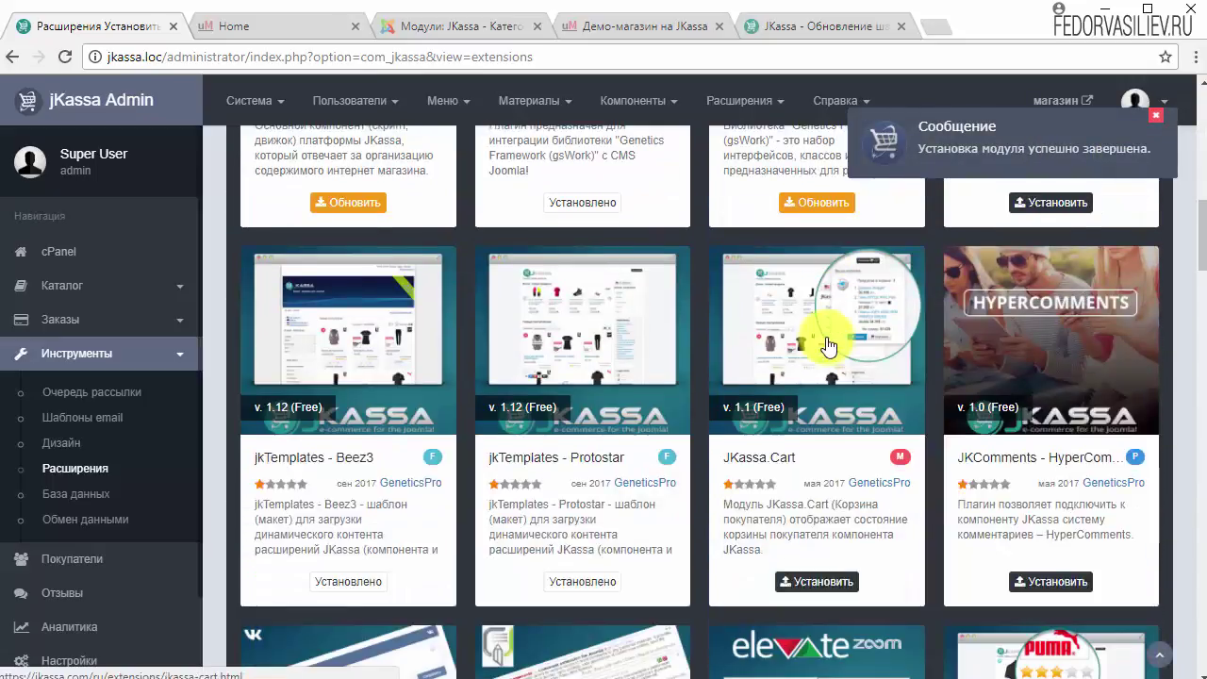
pyautogui.scroll(-20, 828, 346)
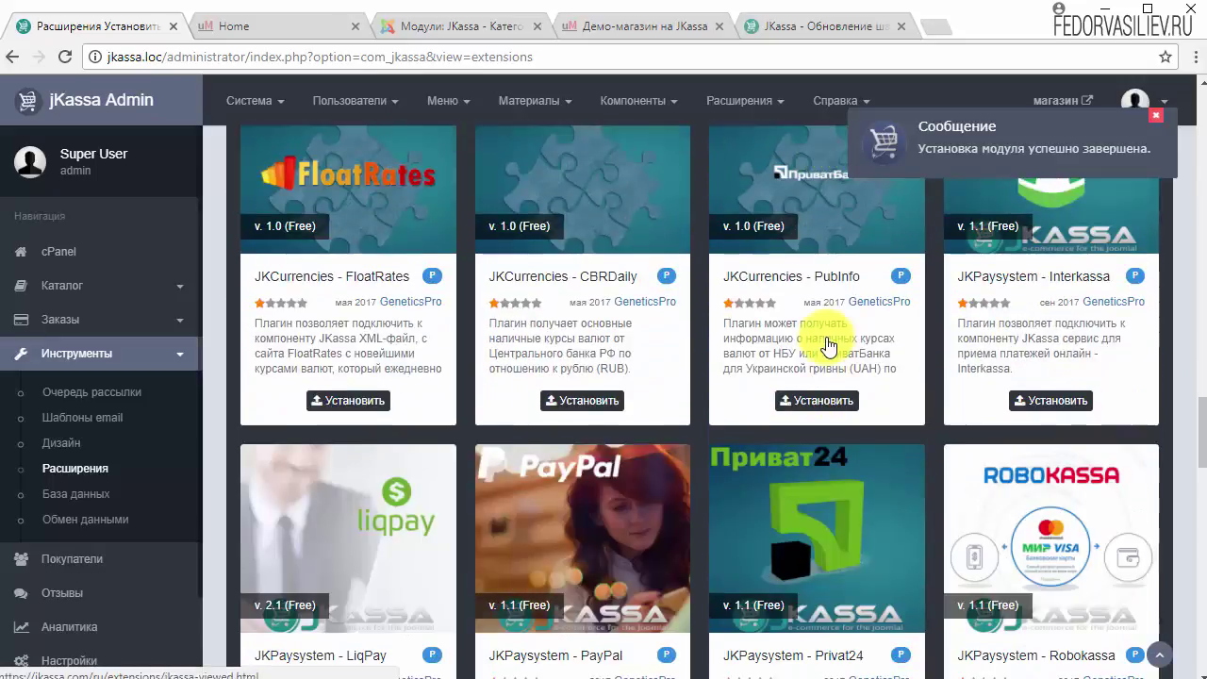
pyautogui.scroll(-10, 826, 336)
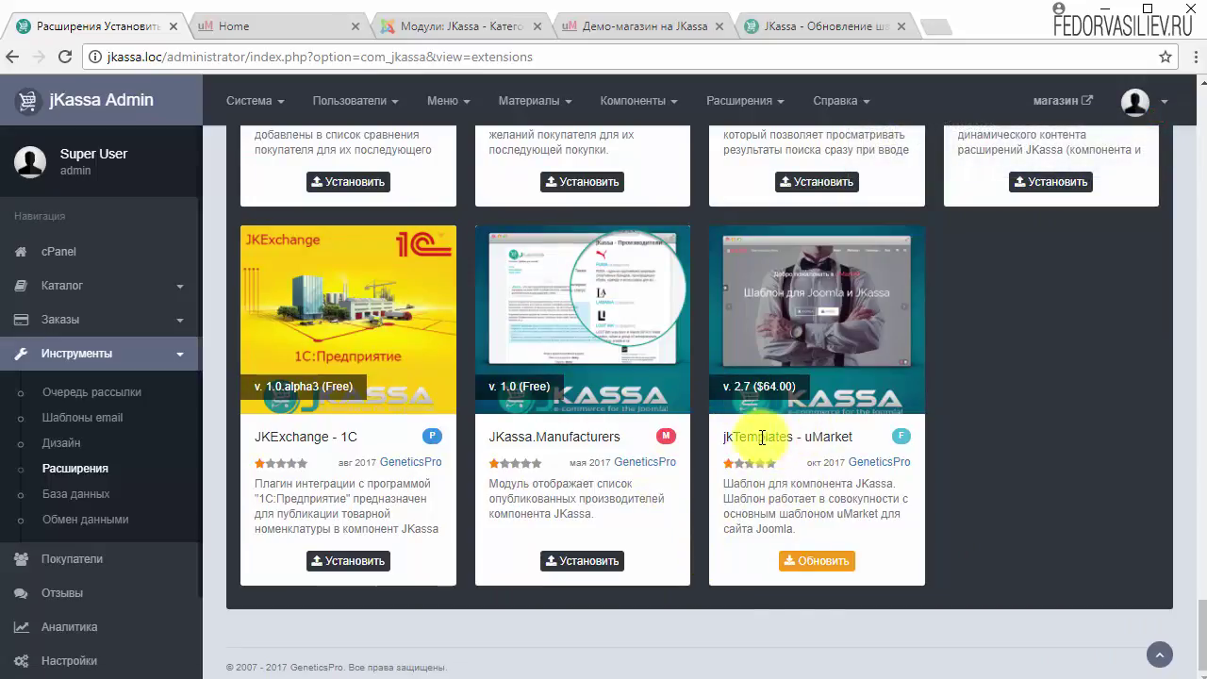
pyautogui.click(812, 566)
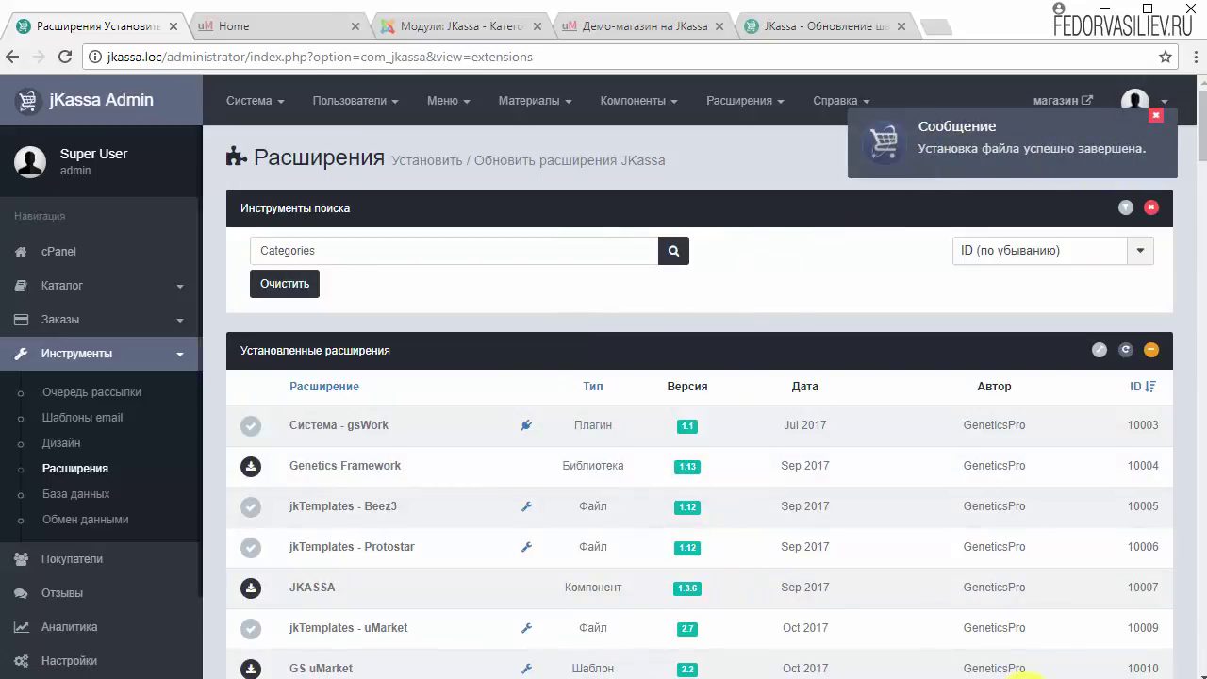
pyautogui.scroll(-10, 571, 409)
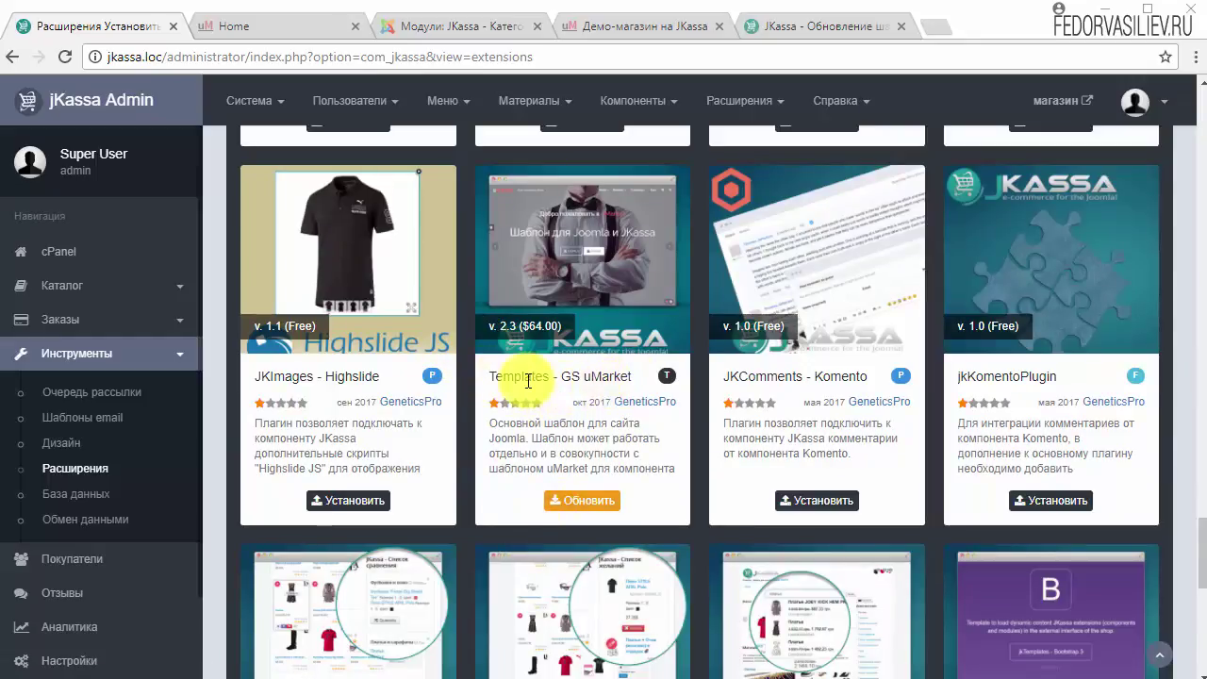
pyautogui.click(579, 513)
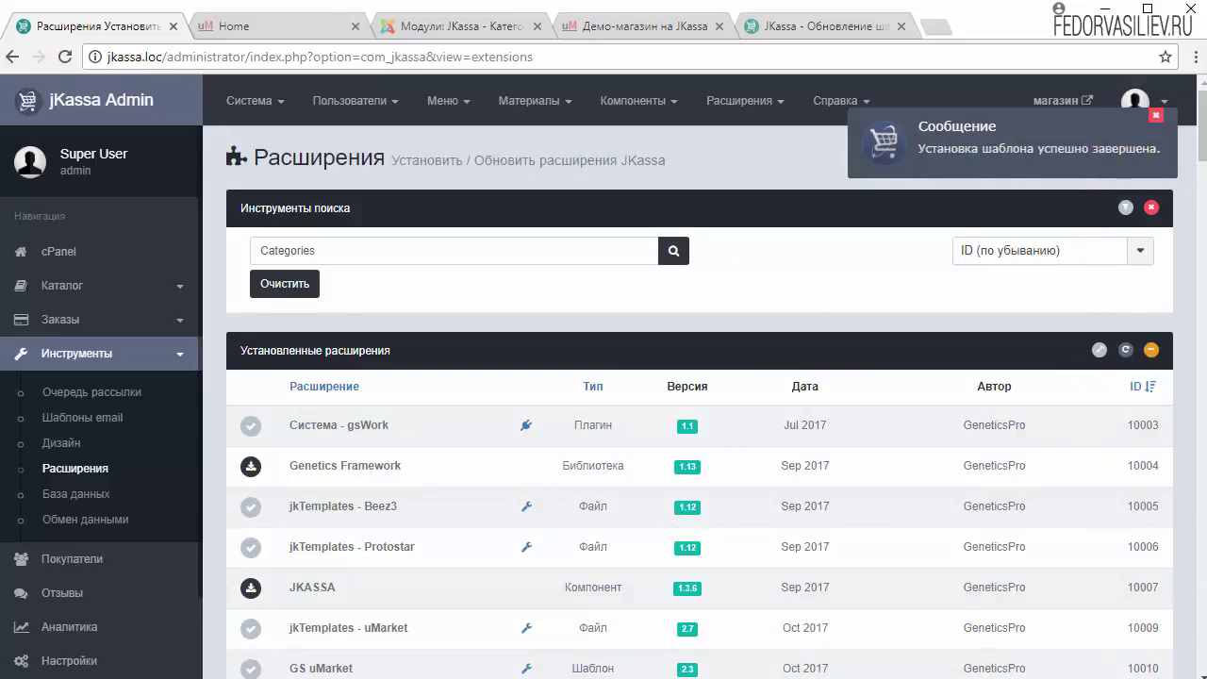
# Look over the installed extensions and the available JKASSA and Genetics Framework updates.
pyautogui.scroll(-1, 317, 458)
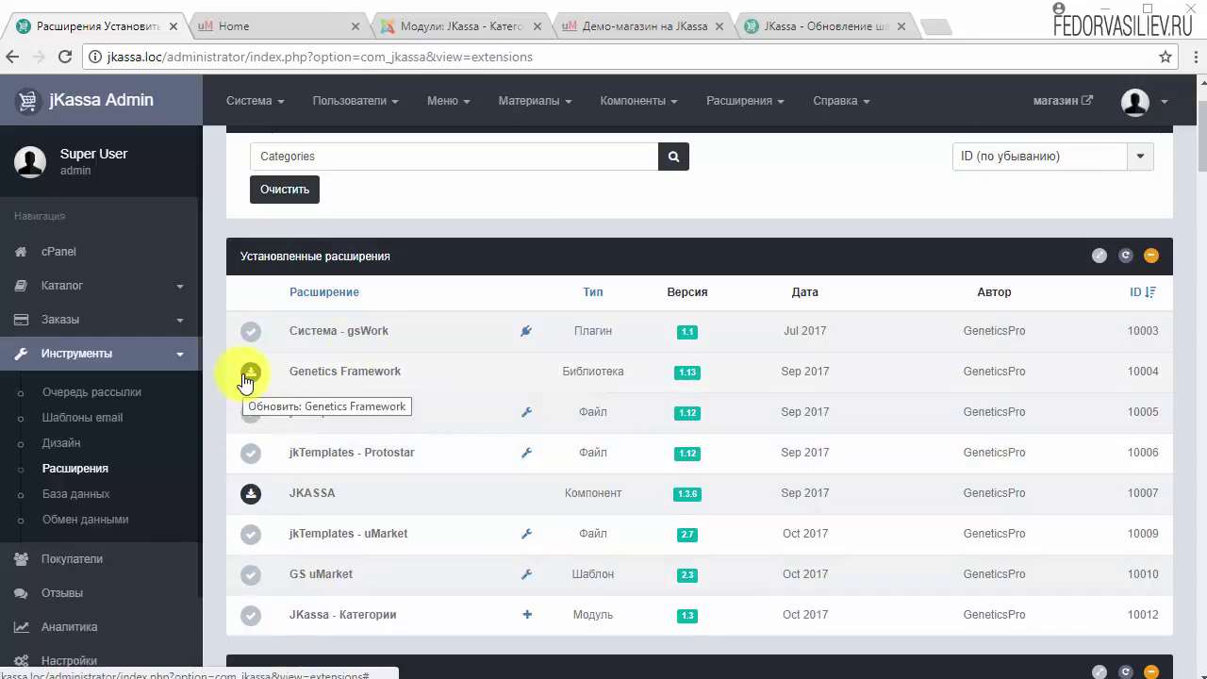
pyautogui.click(249, 495)
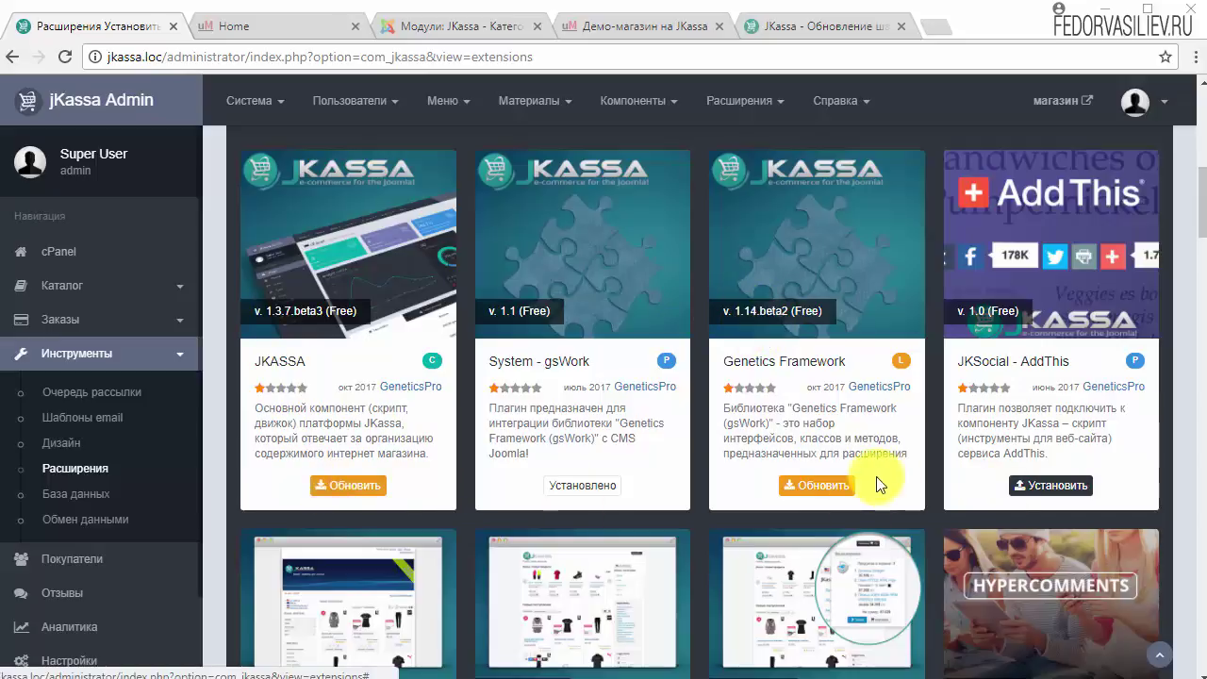
pyautogui.scroll(5, 277, 438)
pyautogui.scroll(-12, 275, 434)
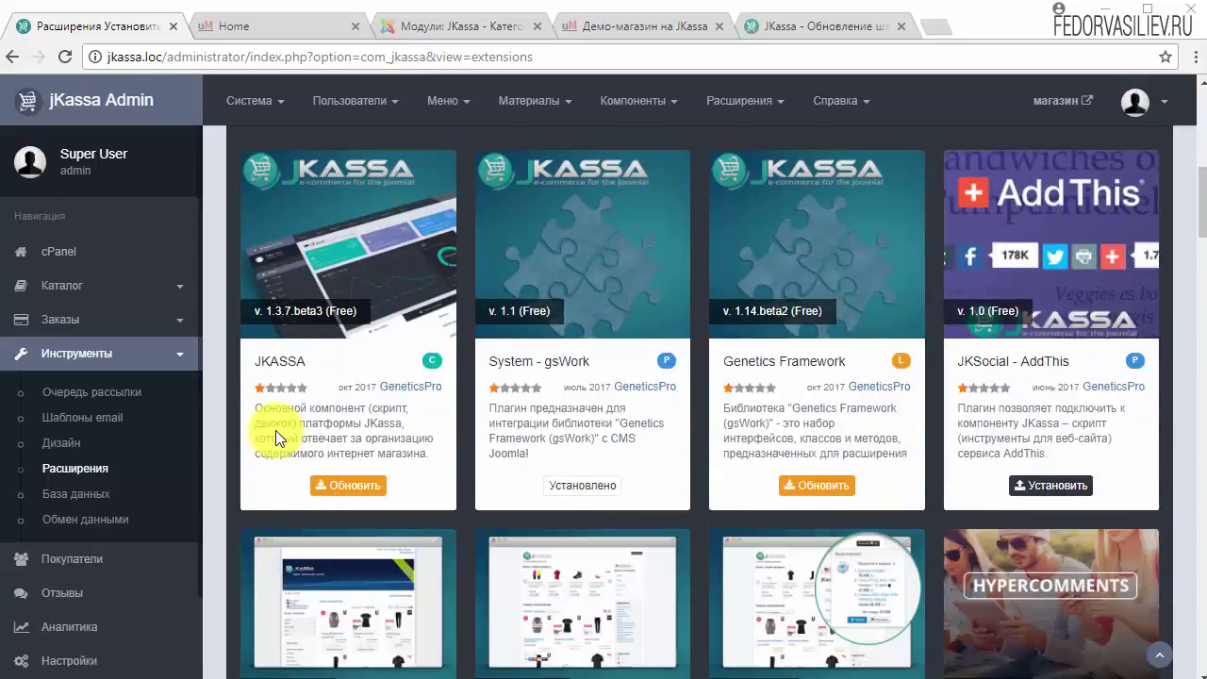
pyautogui.scroll(14, 555, 516)
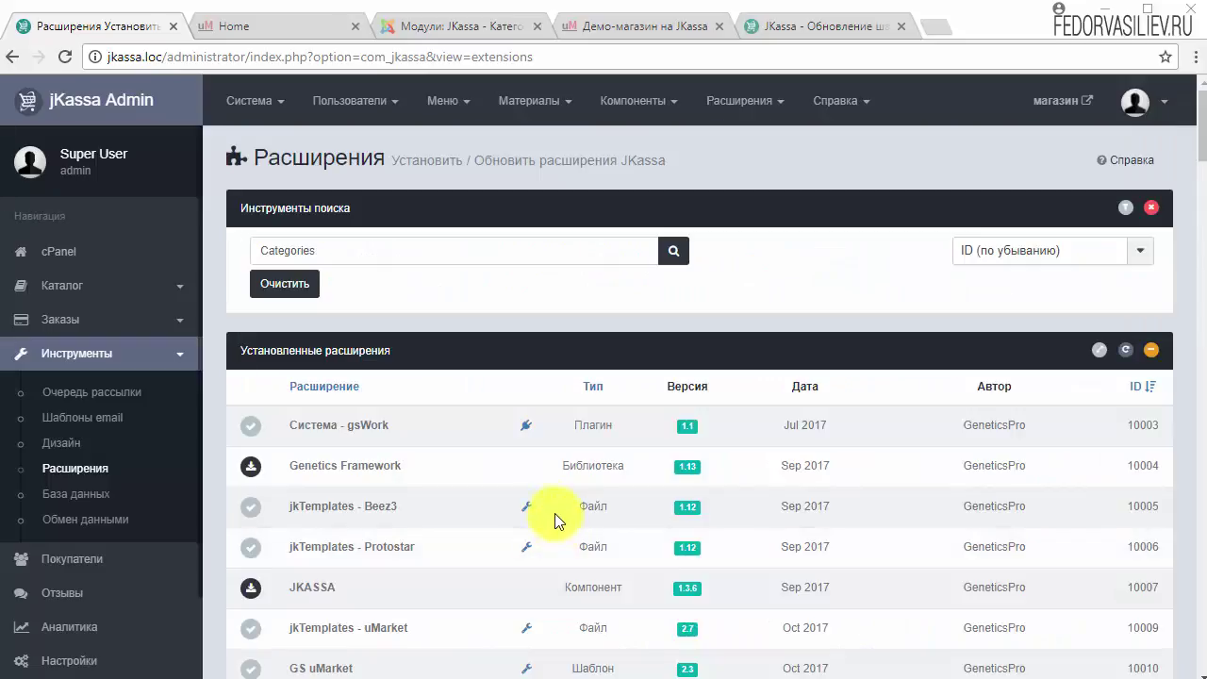
# Open the JKassa - Категории module from the store's Joomla site module list.
pyautogui.click(746, 106)
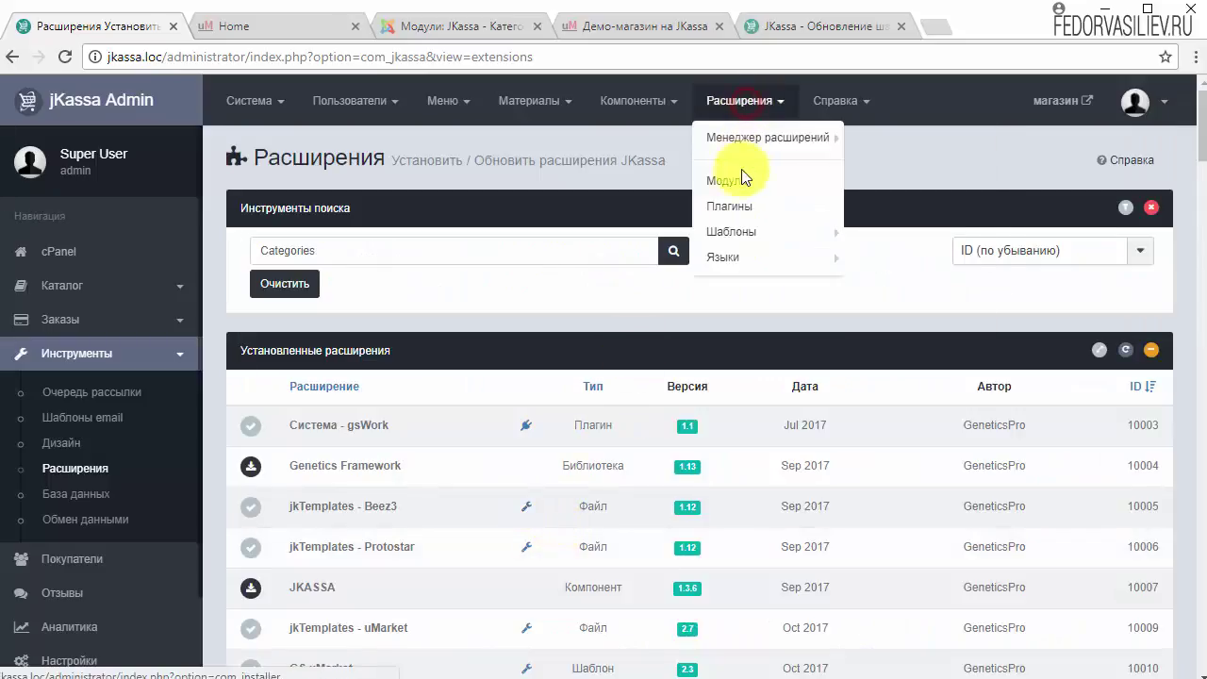
pyautogui.click(739, 181)
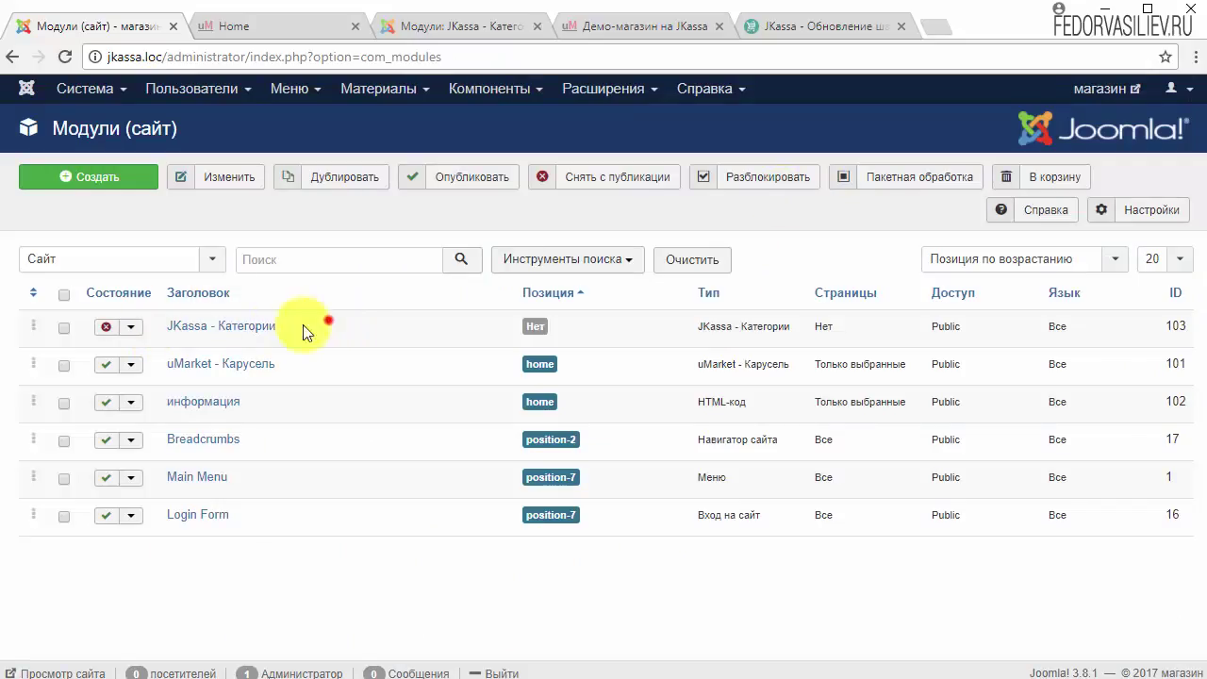
pyautogui.moveTo(312, 324); pyautogui.dragTo(166, 325)
pyautogui.click(382, 336)
pyautogui.click(198, 333)
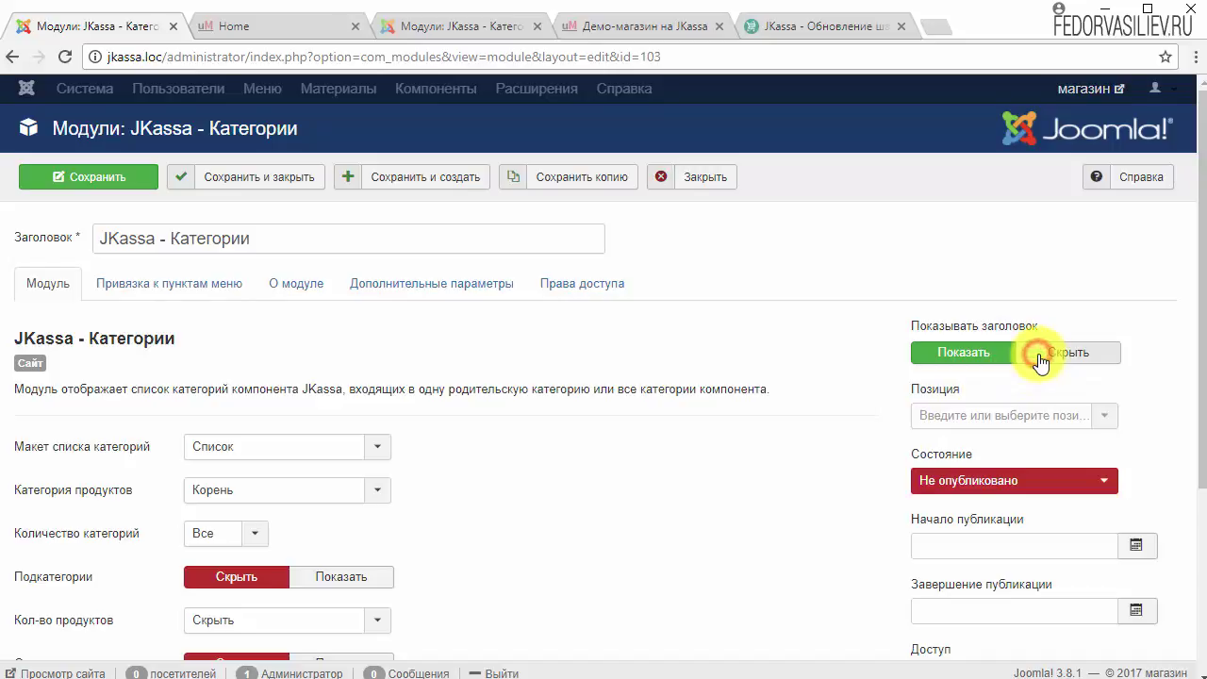
# Hide the JKassa - Категории module's title, place it in position «Главная страница [home]» and set its state to «Опубликовано».
pyautogui.click(1072, 354)
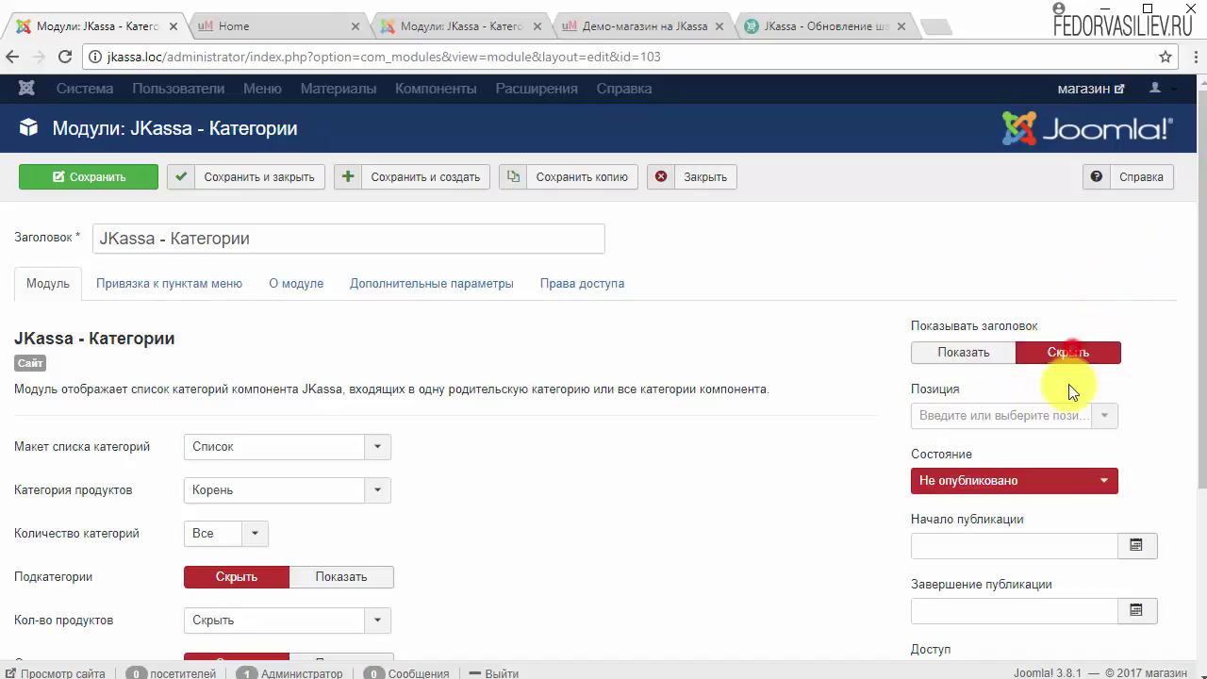
pyautogui.moveTo(272, 229); pyautogui.dragTo(63, 243)
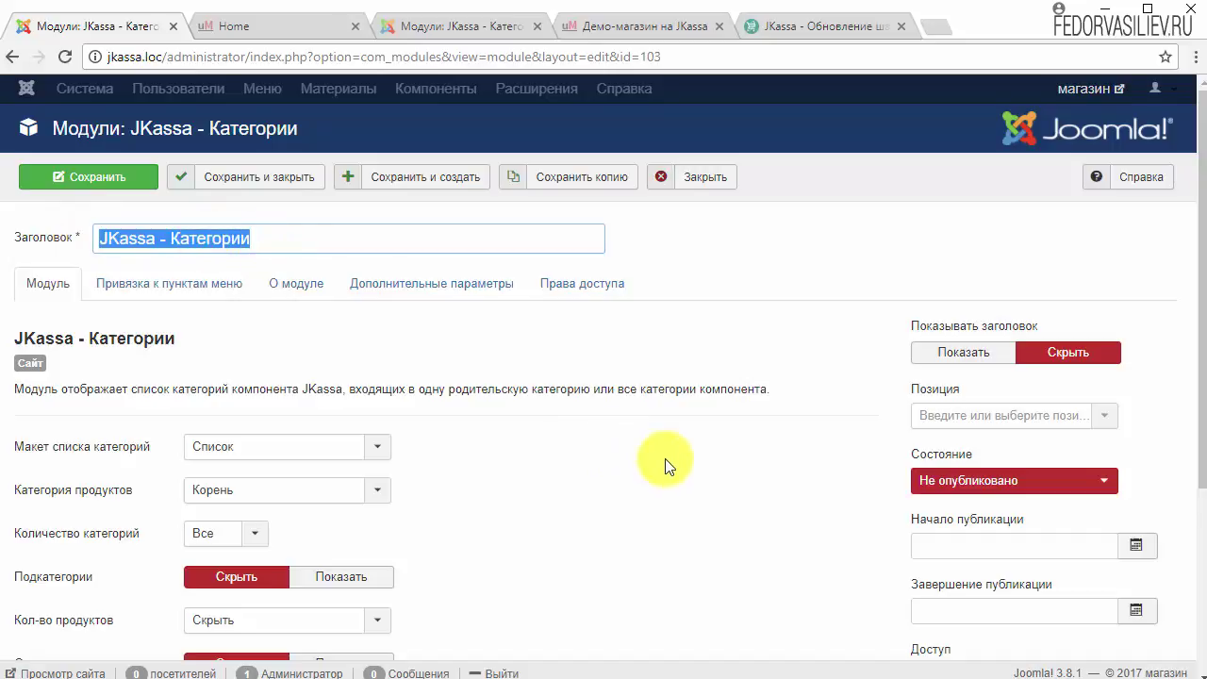
pyautogui.click(1104, 416)
pyautogui.scroll(-5, 1037, 556)
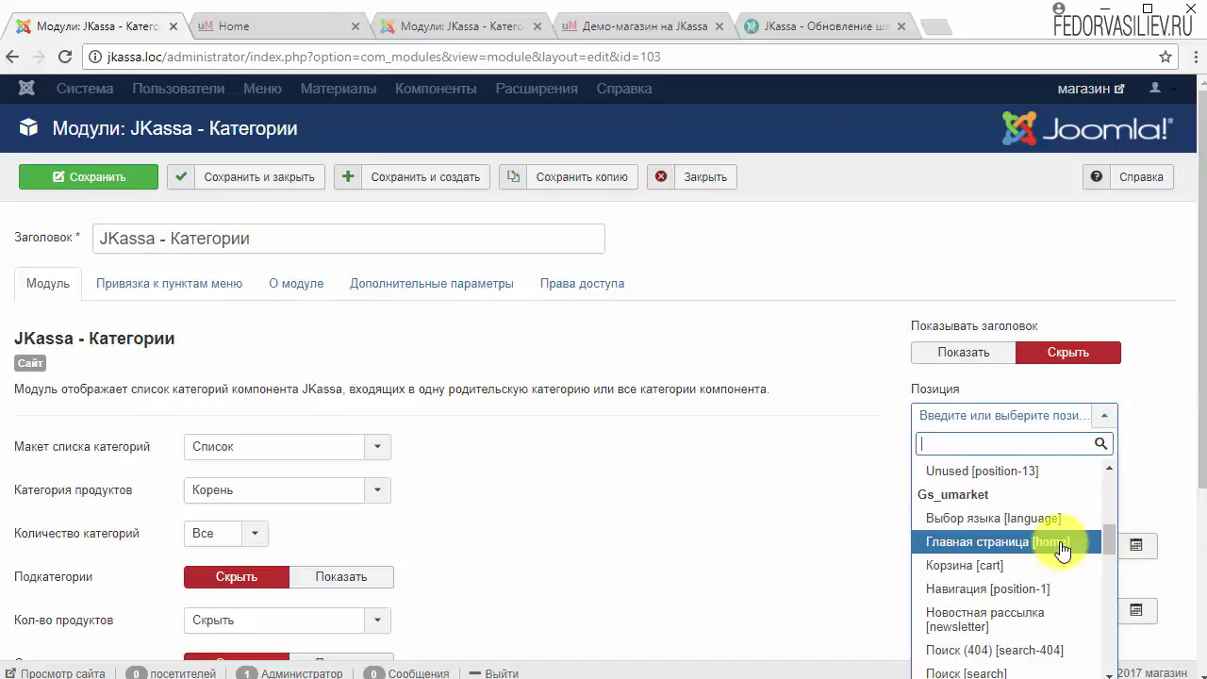
pyautogui.click(1063, 550)
pyautogui.click(1058, 483)
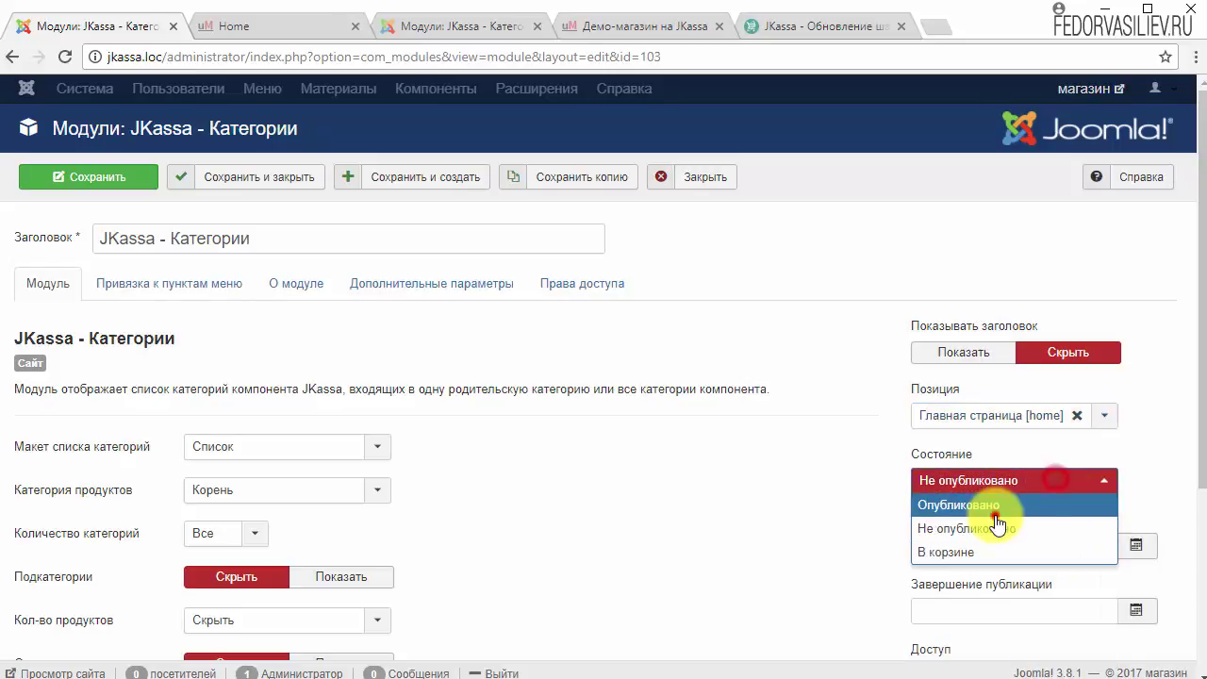
pyautogui.click(994, 510)
# Limit the module's menu assignment to the specified pages only, with the Home item of Main Menu selected.
pyautogui.click(162, 285)
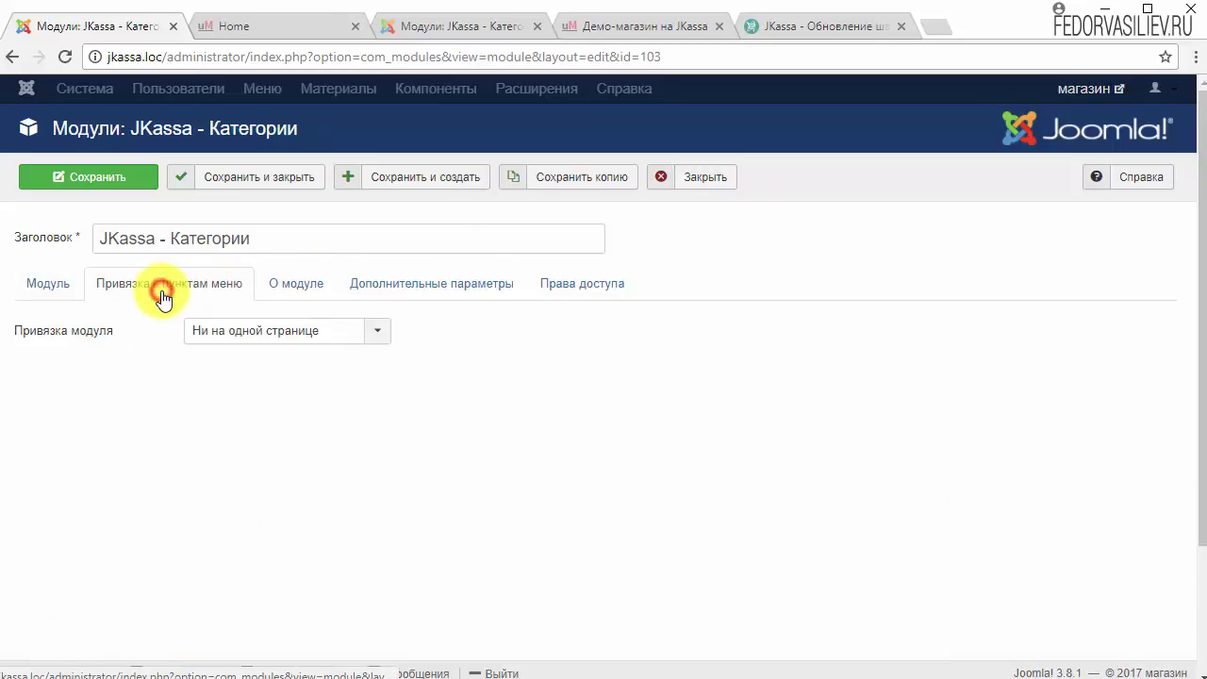
pyautogui.click(217, 332)
pyautogui.click(240, 401)
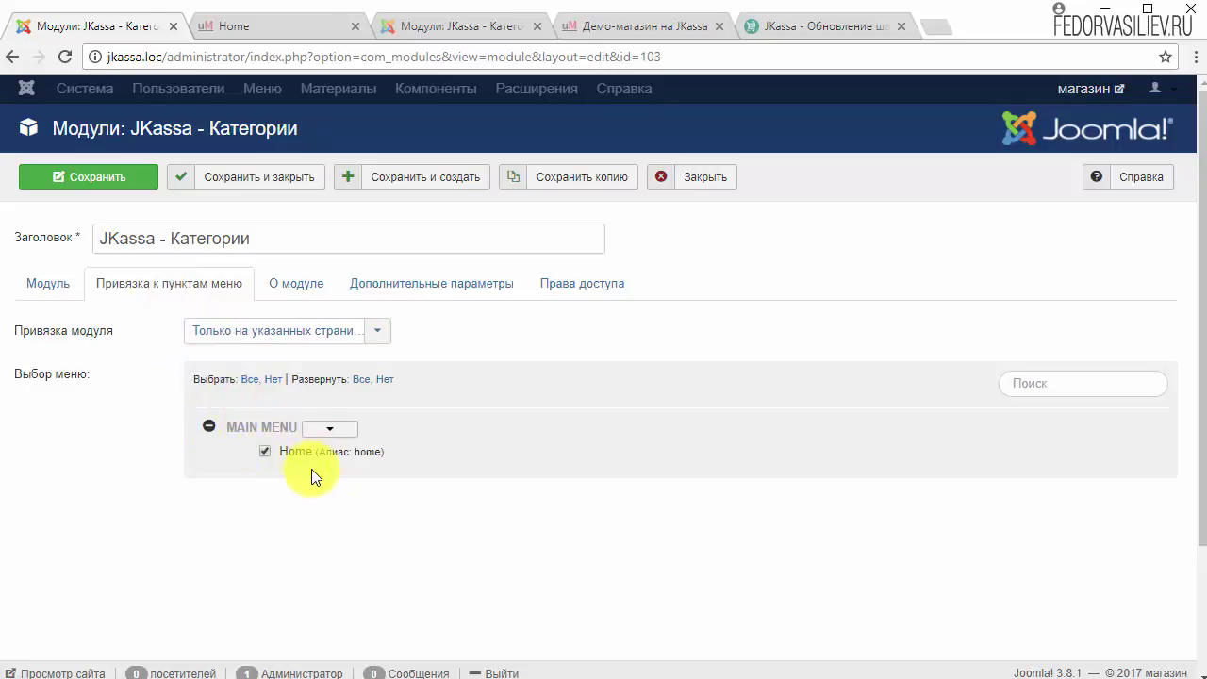
# Look over the menu assignment, description and advanced parameters of the demo store's Коллекции module.
pyautogui.hotkey('ctrl', '3')
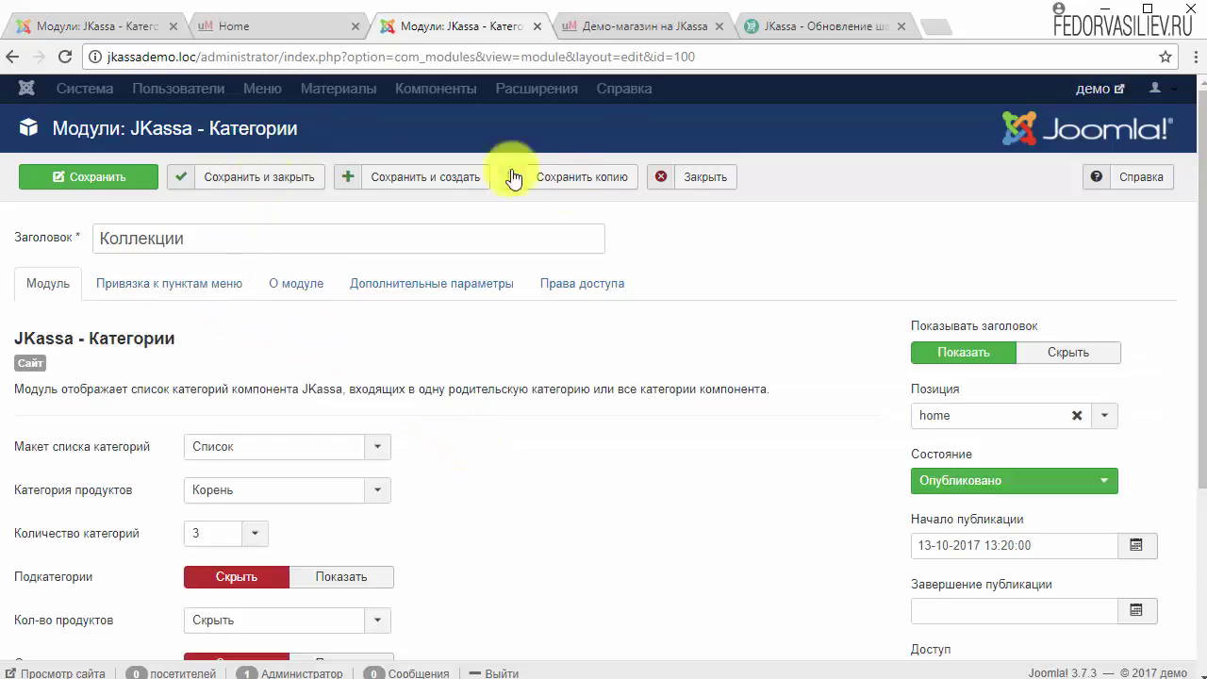
pyautogui.click(227, 293)
pyautogui.click(316, 279)
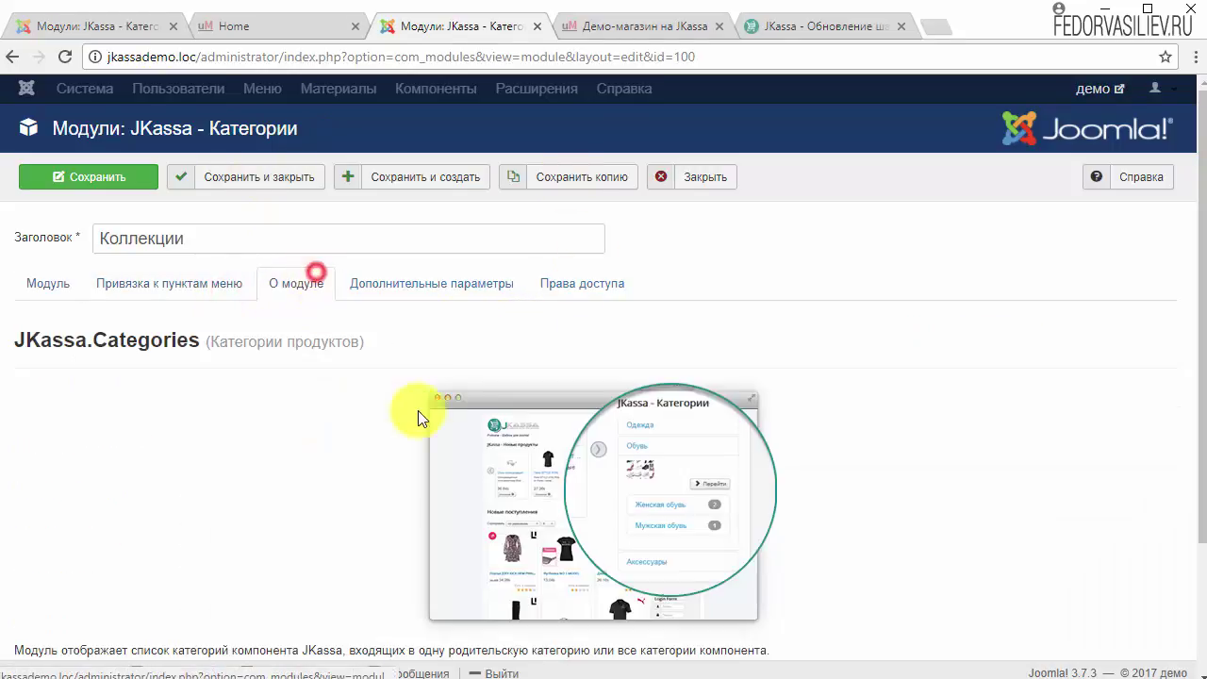
pyautogui.click(481, 273)
pyautogui.scroll(-4, 439, 391)
pyautogui.scroll(-1, 396, 443)
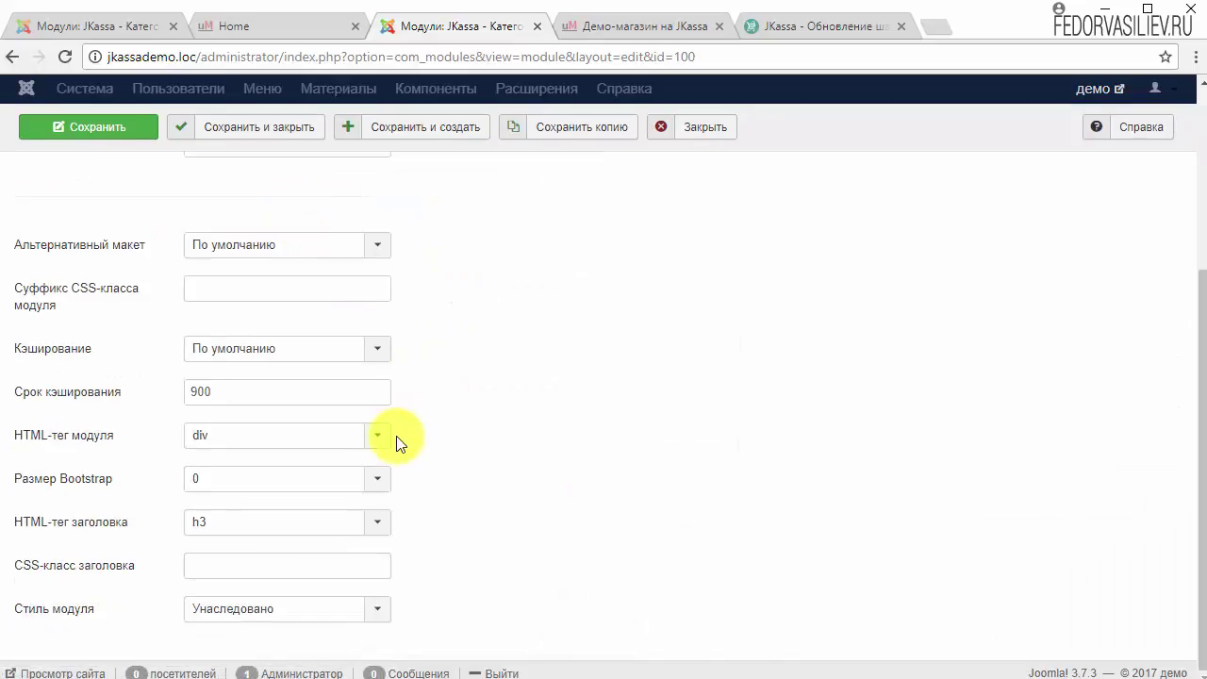
pyautogui.scroll(5, 396, 443)
# Examine the demo module's main settings, including the category list layouts, product category choices, category count and image display.
pyautogui.click(17, 291)
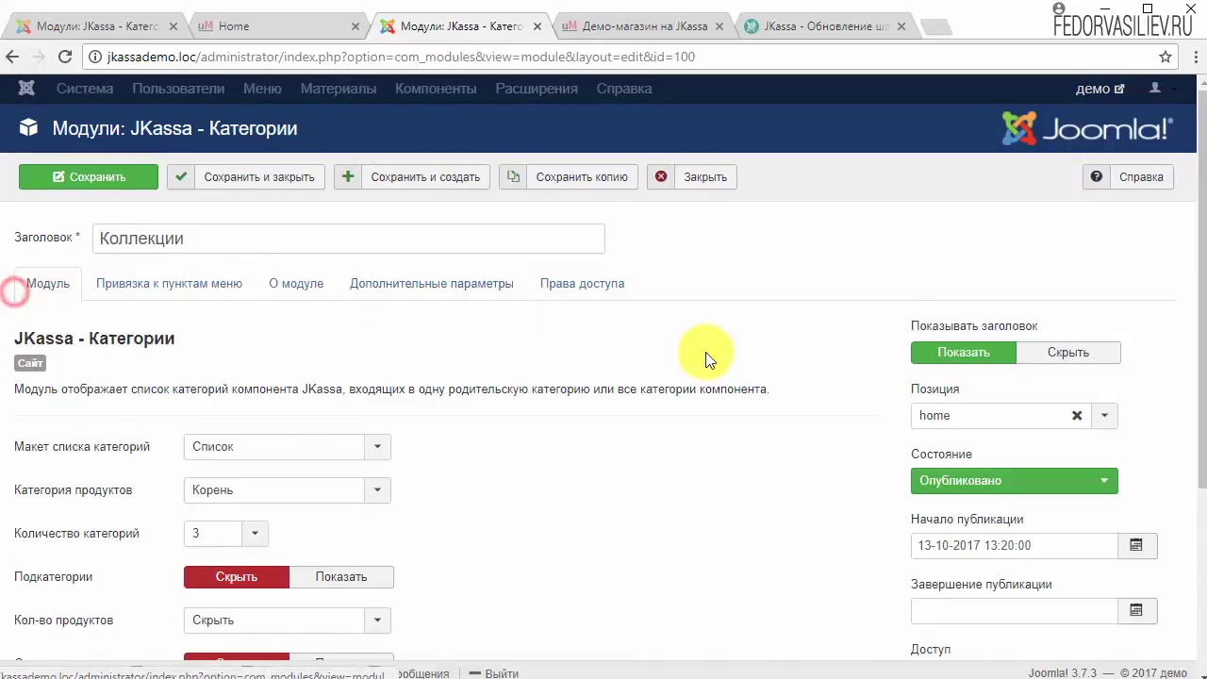
pyautogui.scroll(-1, 709, 359)
pyautogui.click(201, 353)
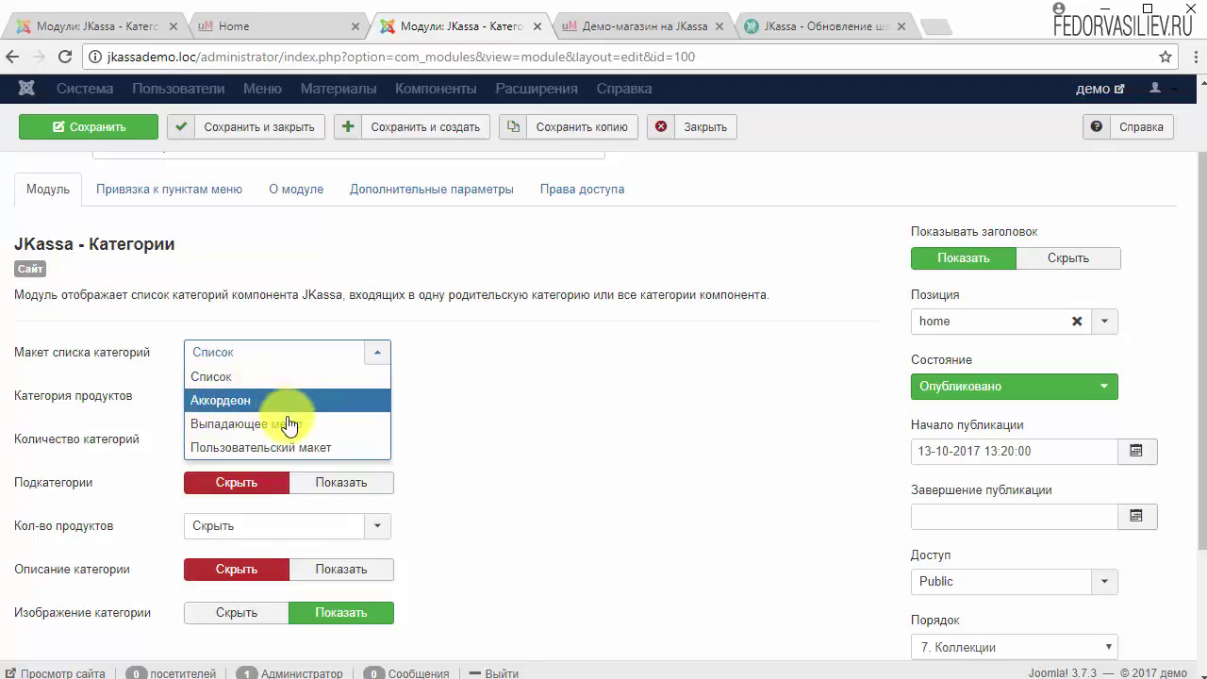
pyautogui.click(508, 400)
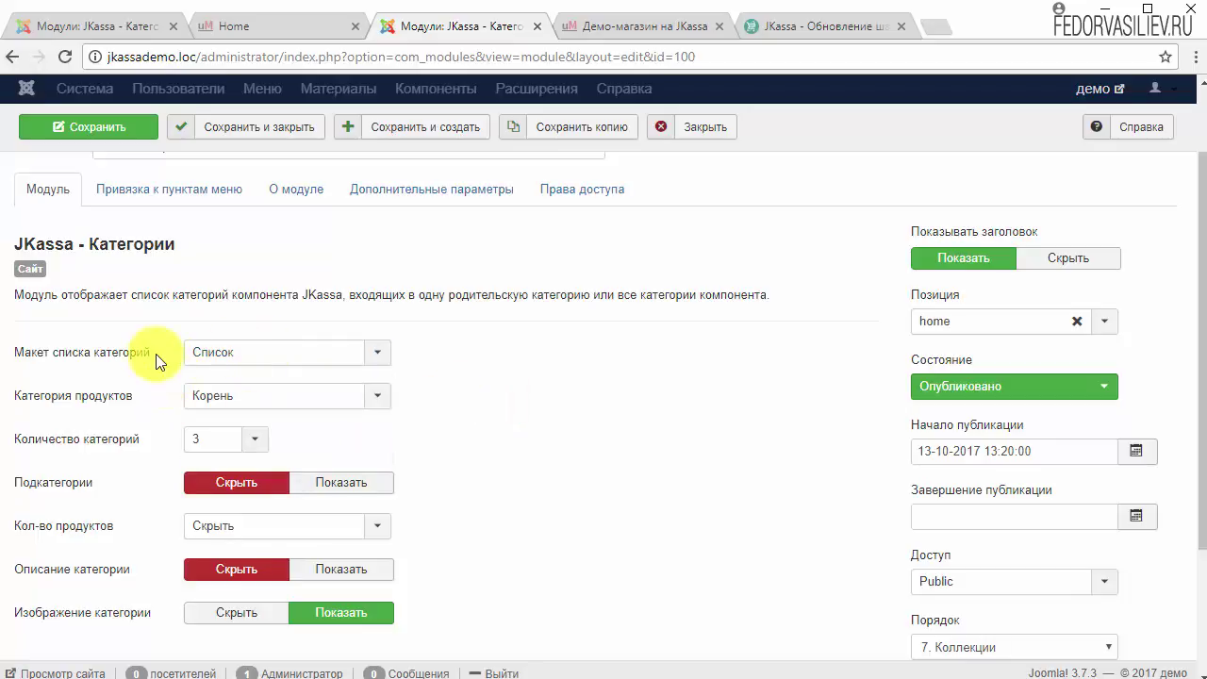
pyautogui.click(227, 405)
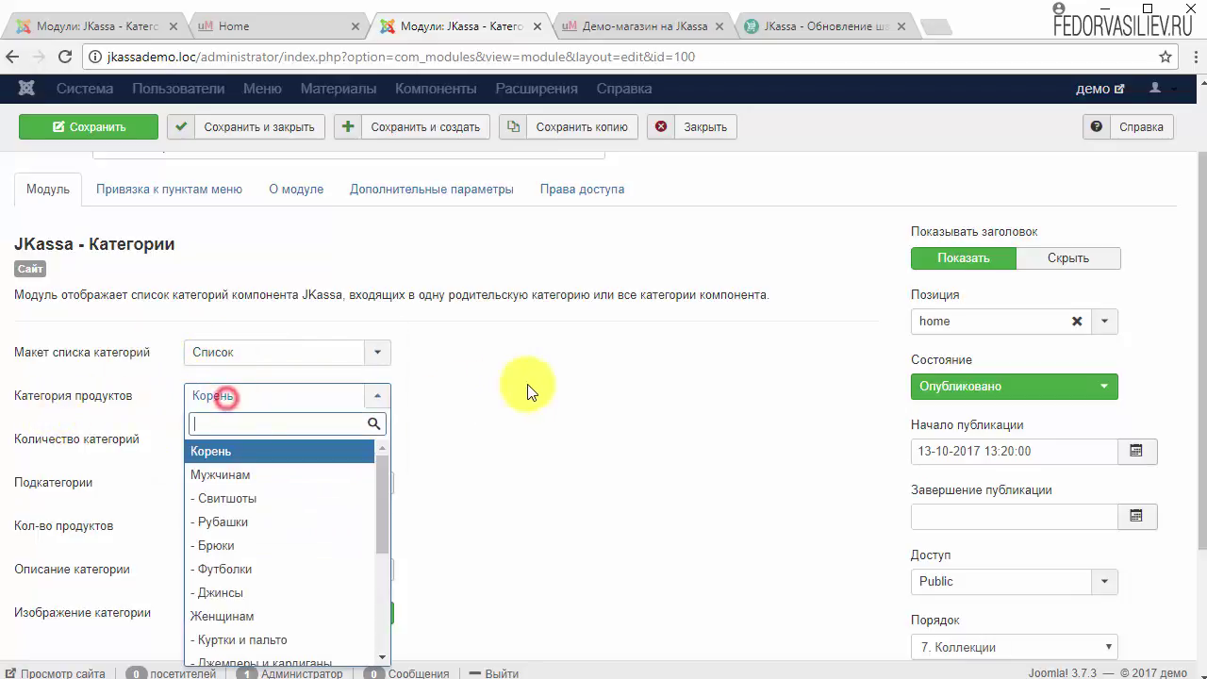
pyautogui.click(529, 384)
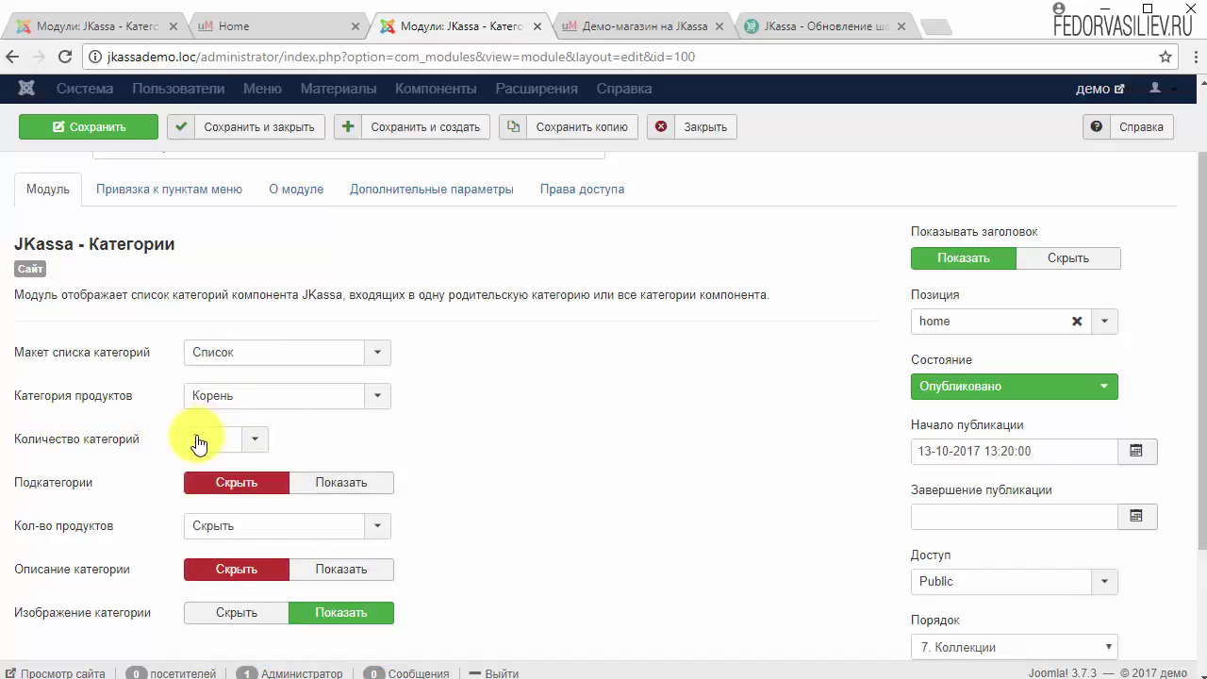
pyautogui.scroll(-2, 478, 413)
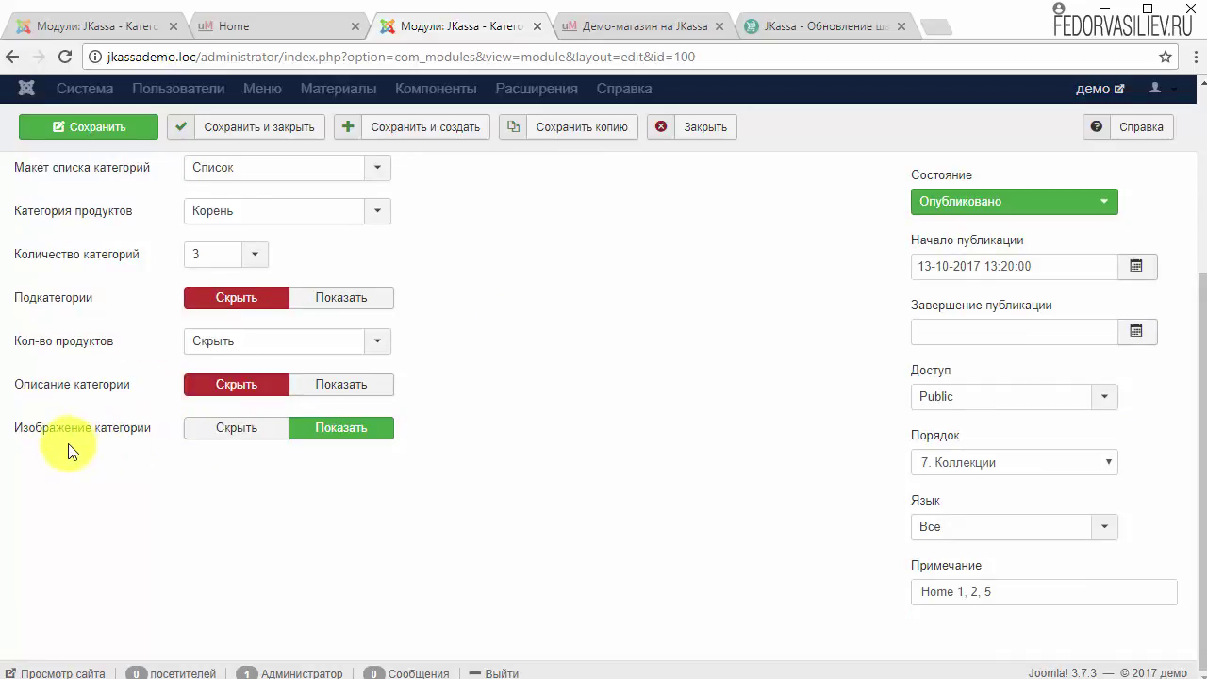
pyautogui.scroll(5, 528, 339)
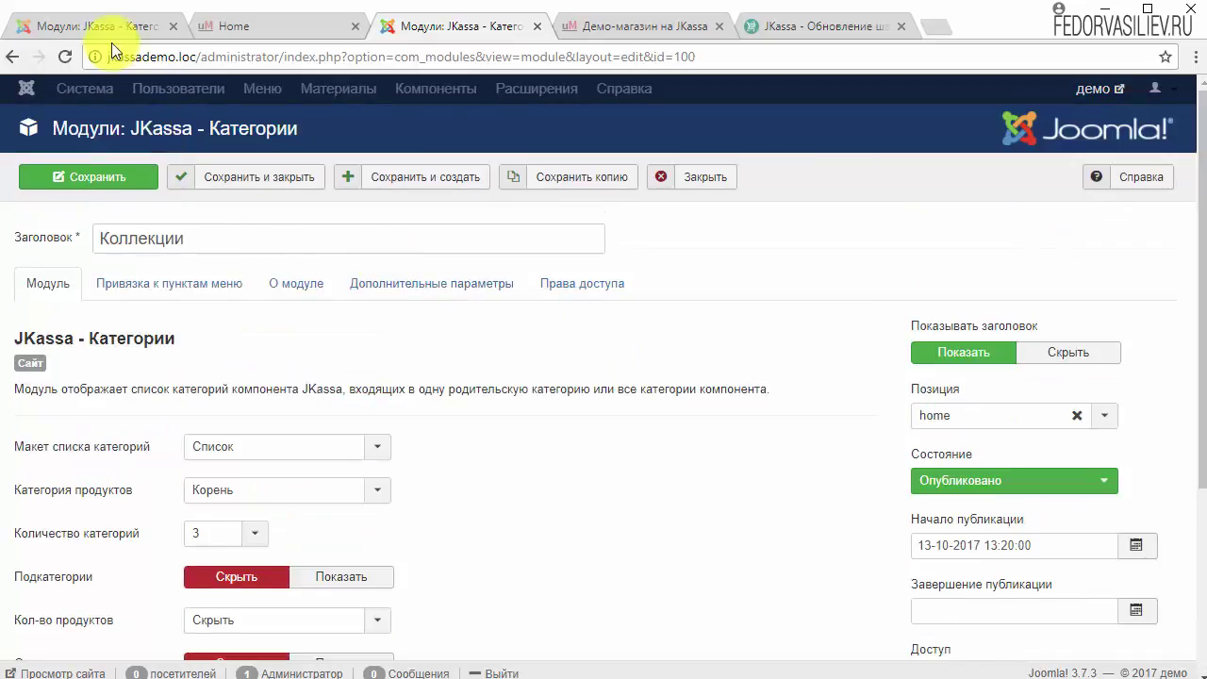
# In the store's JKassa - Категории module, set «Количество категорий» to 3, set «Изображение категории» to «Показать» and save.
pyautogui.click(112, 26)
pyautogui.scroll(-1, 424, 377)
pyautogui.click(226, 438)
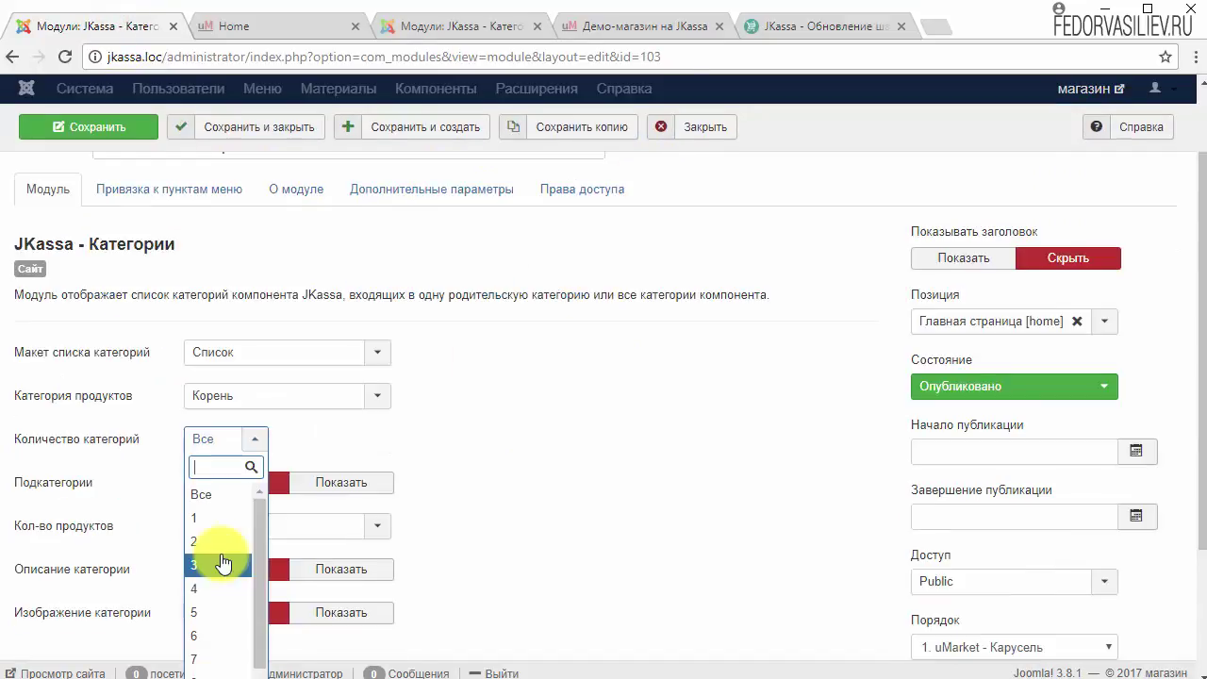
pyautogui.click(222, 562)
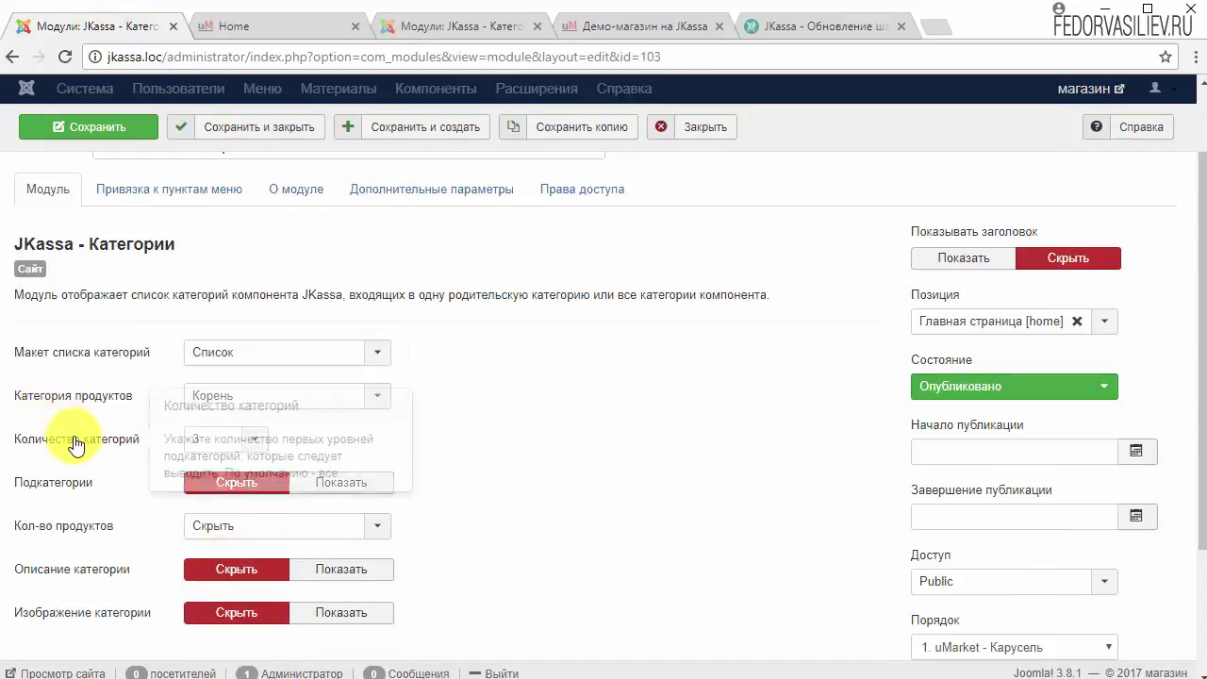
pyautogui.click(289, 354)
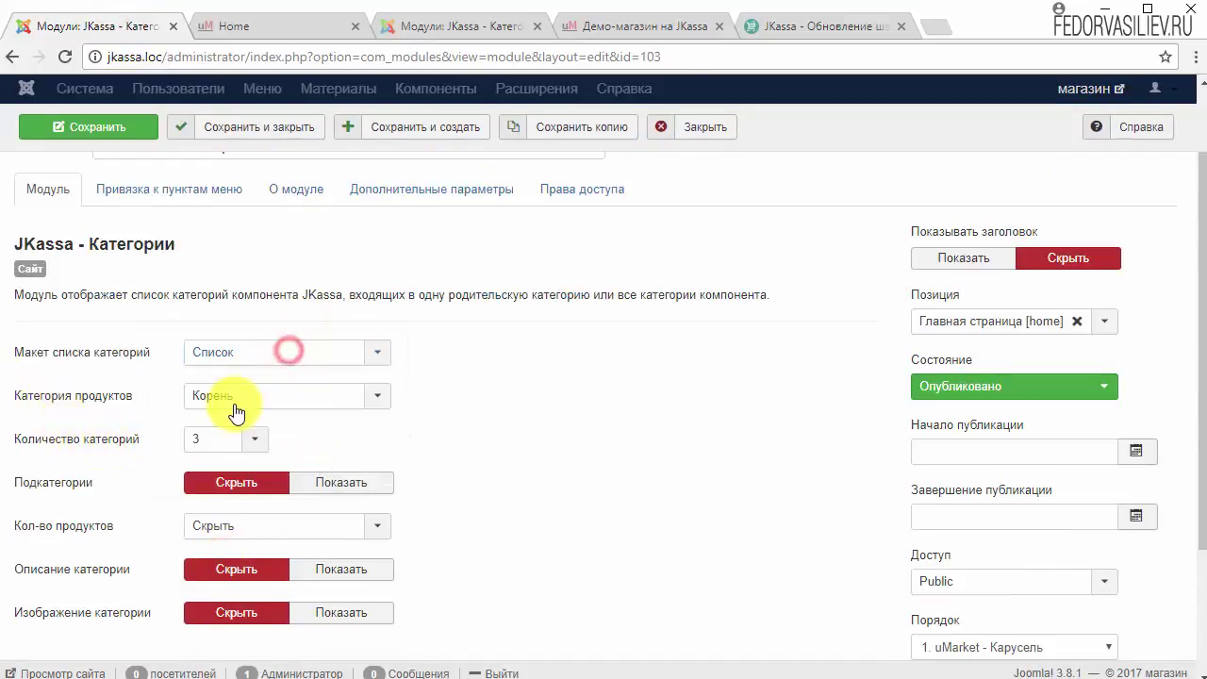
pyautogui.scroll(-1, 517, 413)
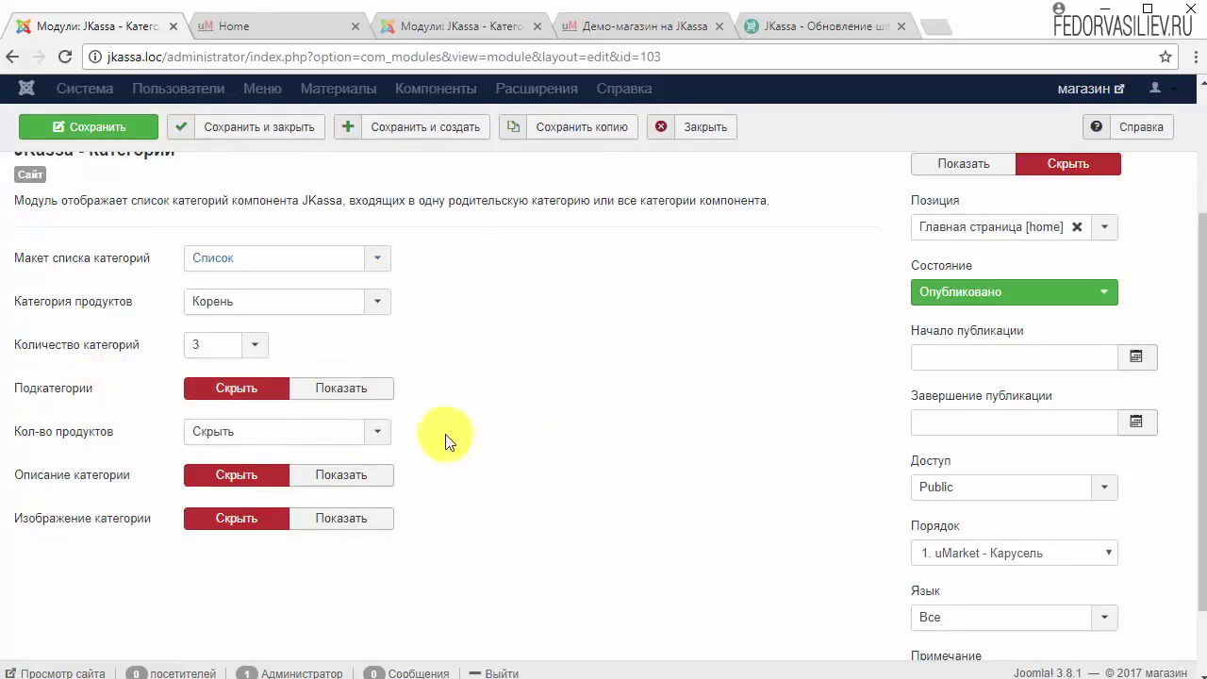
pyautogui.click(342, 517)
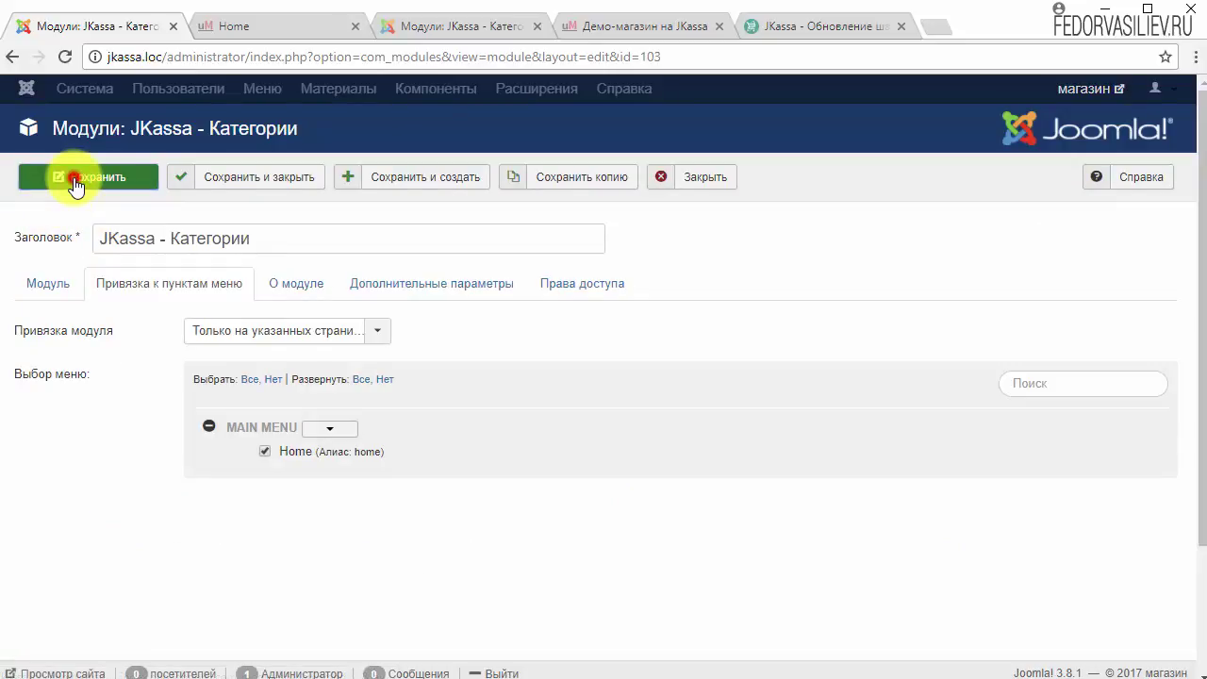
pyautogui.click(75, 181)
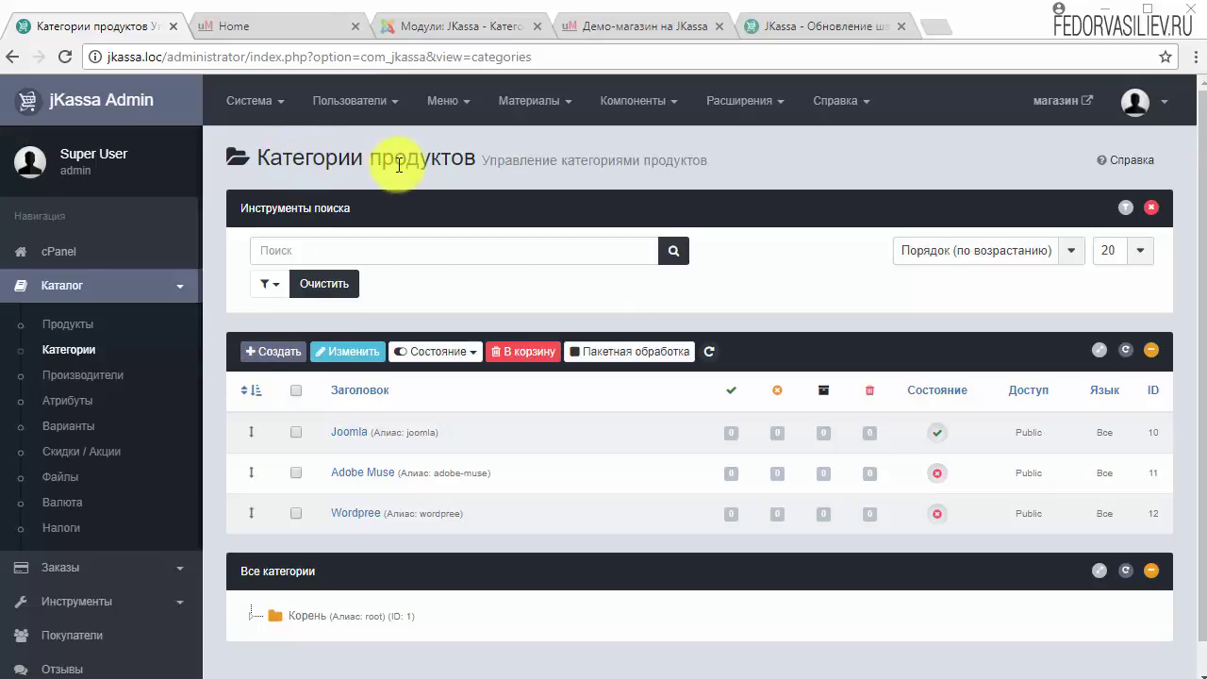
# Publish the Adobe Muse and Wordpree product categories and check the category blocks on the store's home page.
pyautogui.moveTo(907, 391); pyautogui.dragTo(961, 391)
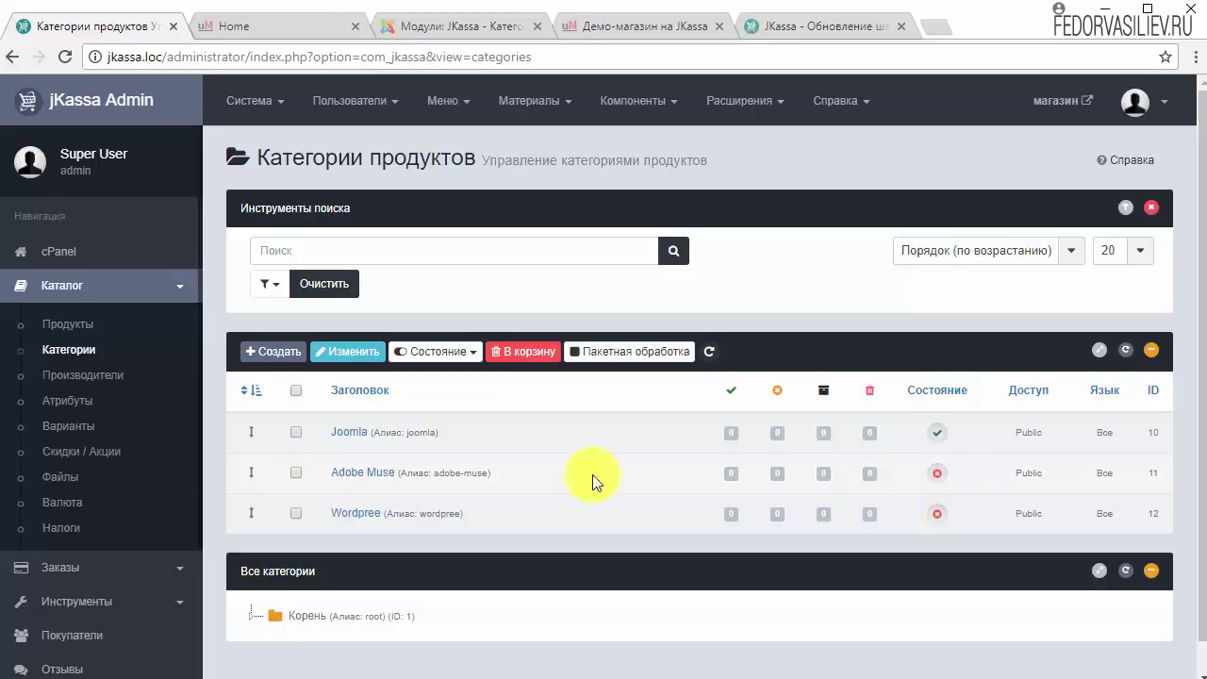
pyautogui.click(295, 472)
pyautogui.click(295, 513)
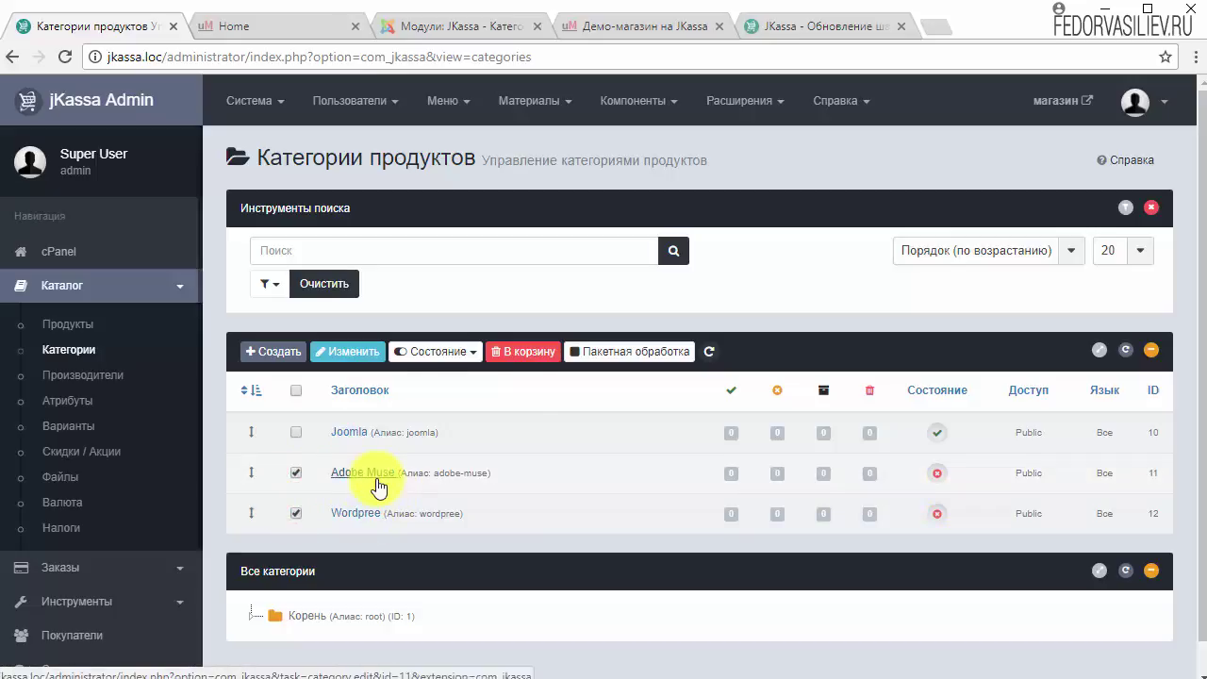
pyautogui.click(436, 351)
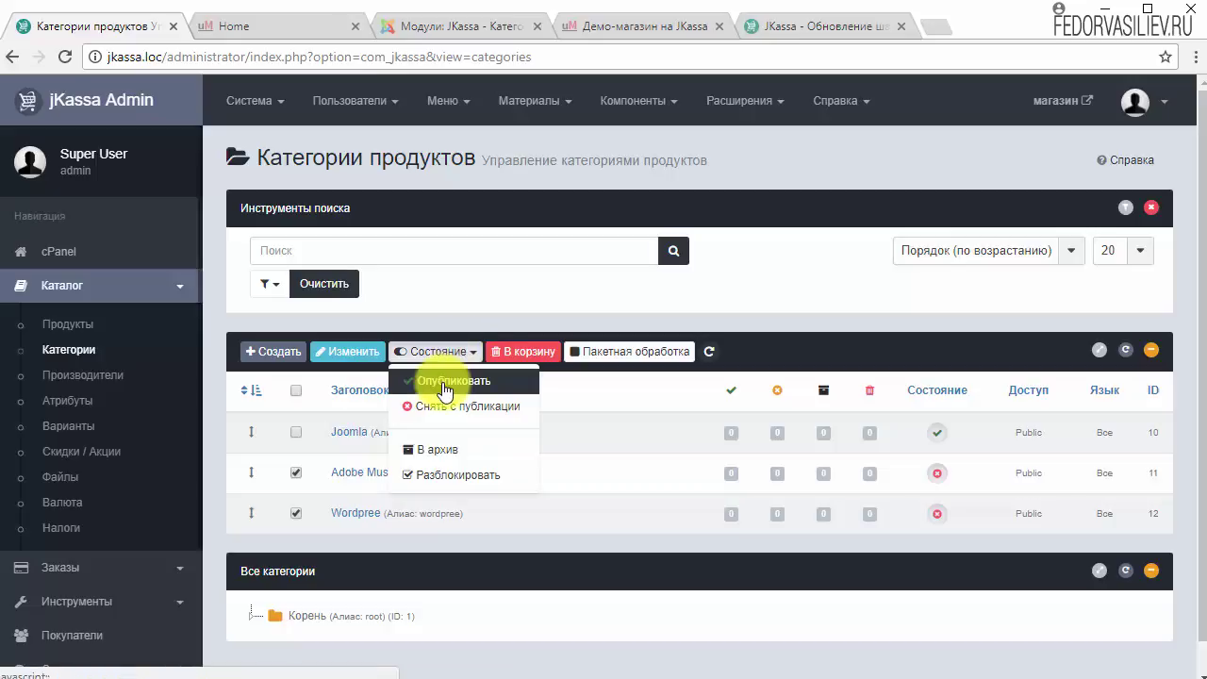
pyautogui.click(447, 380)
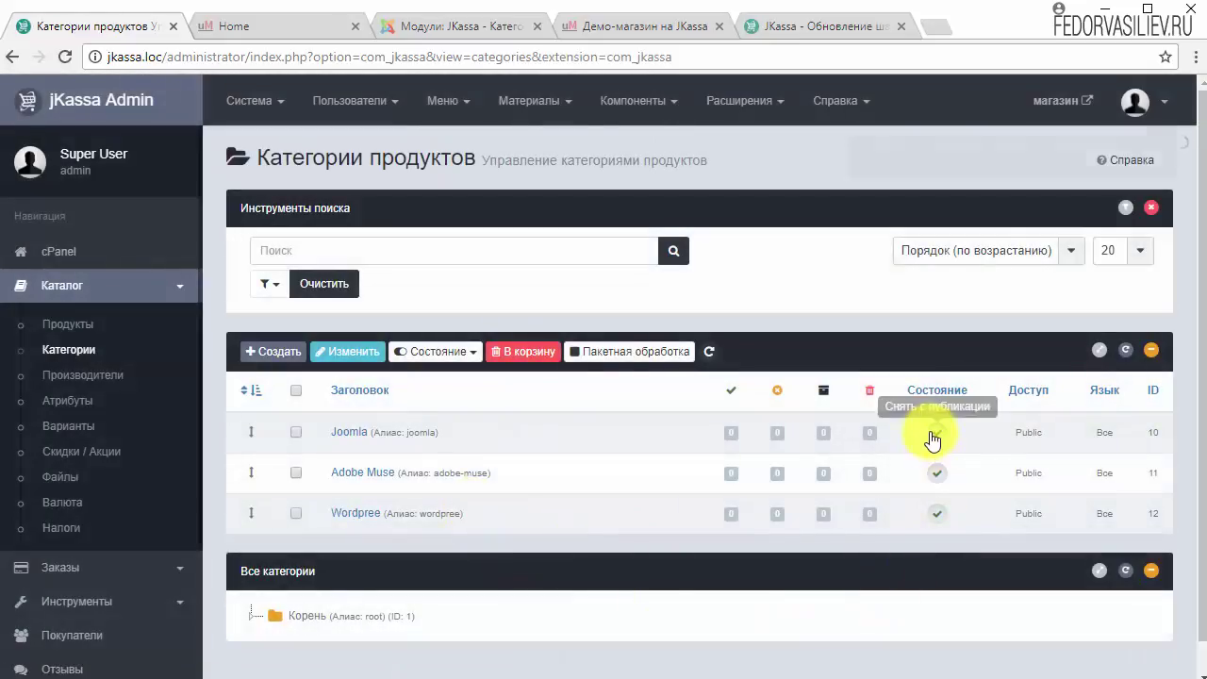
pyautogui.click(223, 26)
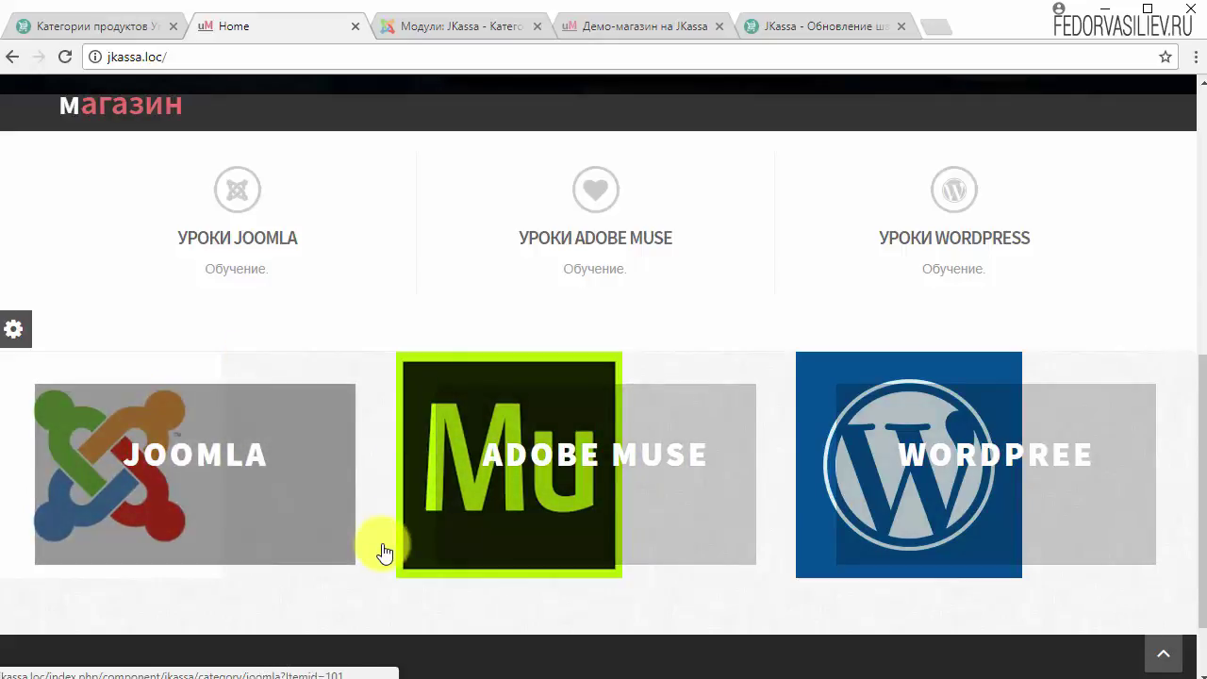
pyautogui.scroll(-1, 380, 444)
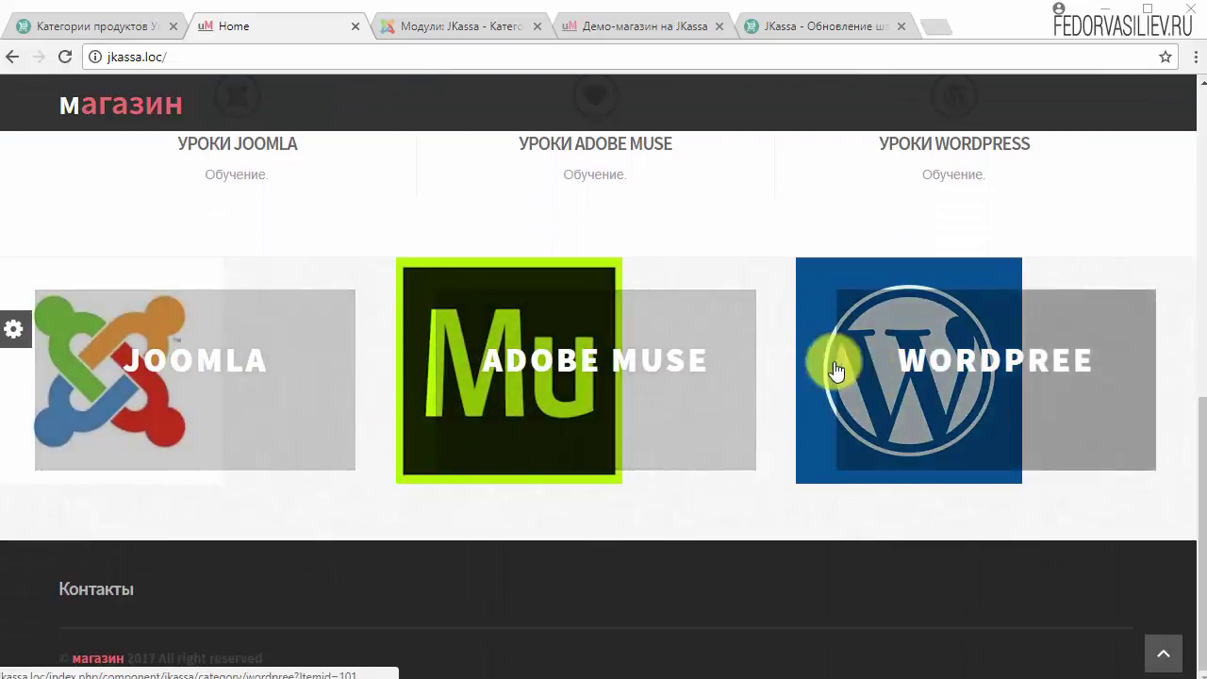
# Reopen the store's JKassa - Категории module from the module list and review its settings and the available category counts.
pyautogui.hotkey('ctrl', 'shift', 'Tab')
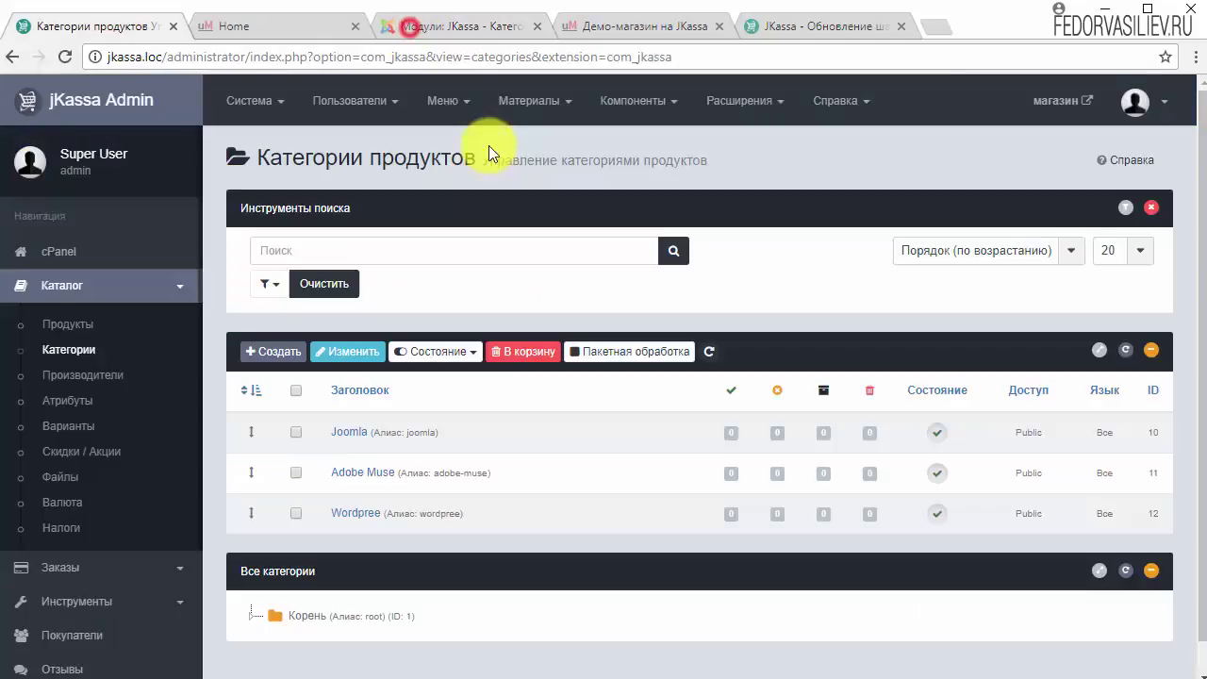
pyautogui.click(714, 101)
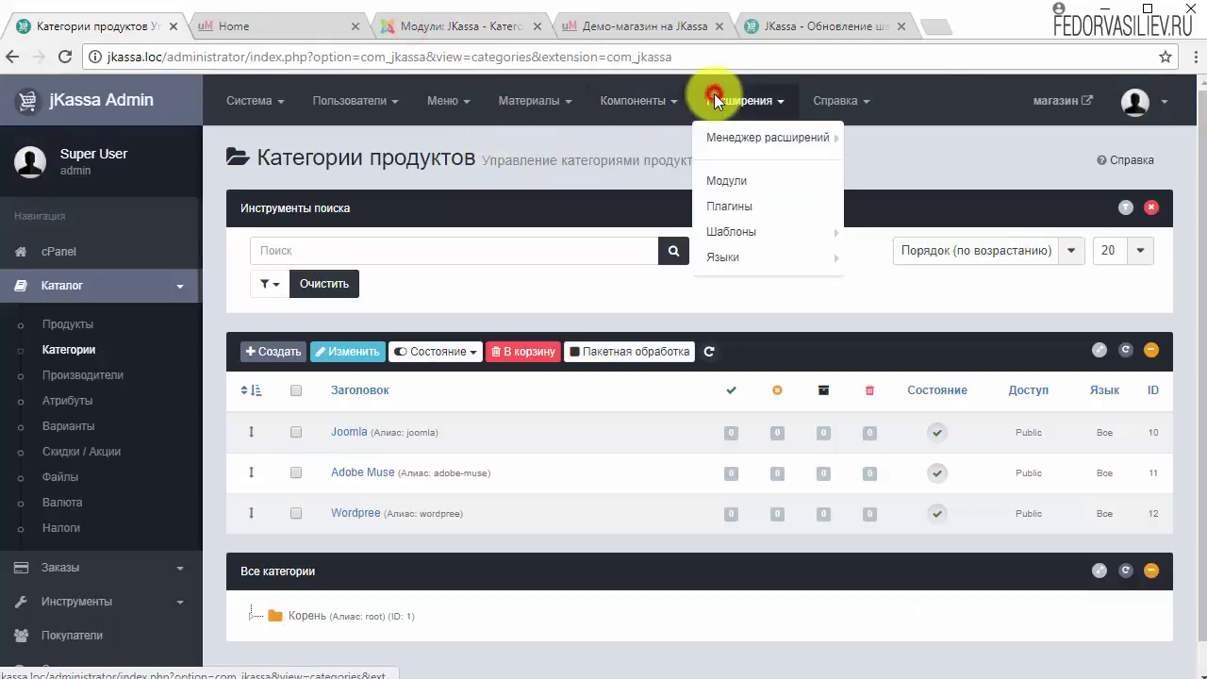
pyautogui.click(733, 180)
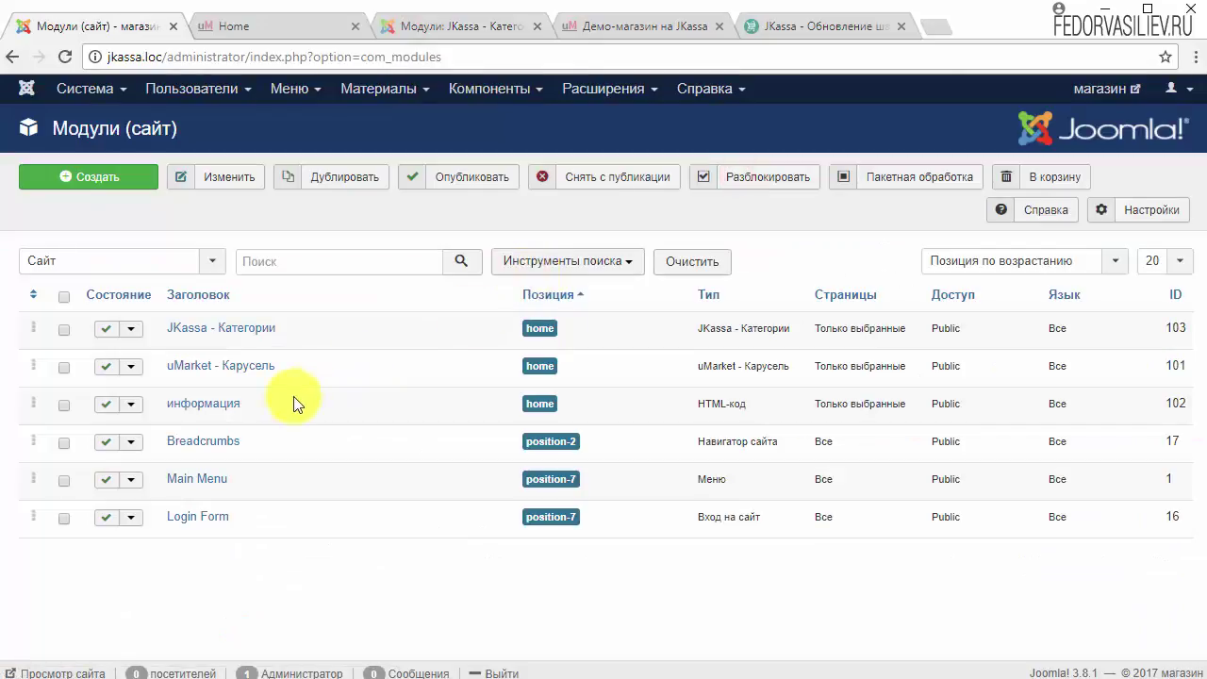
pyautogui.click(202, 328)
pyautogui.scroll(-1, 450, 340)
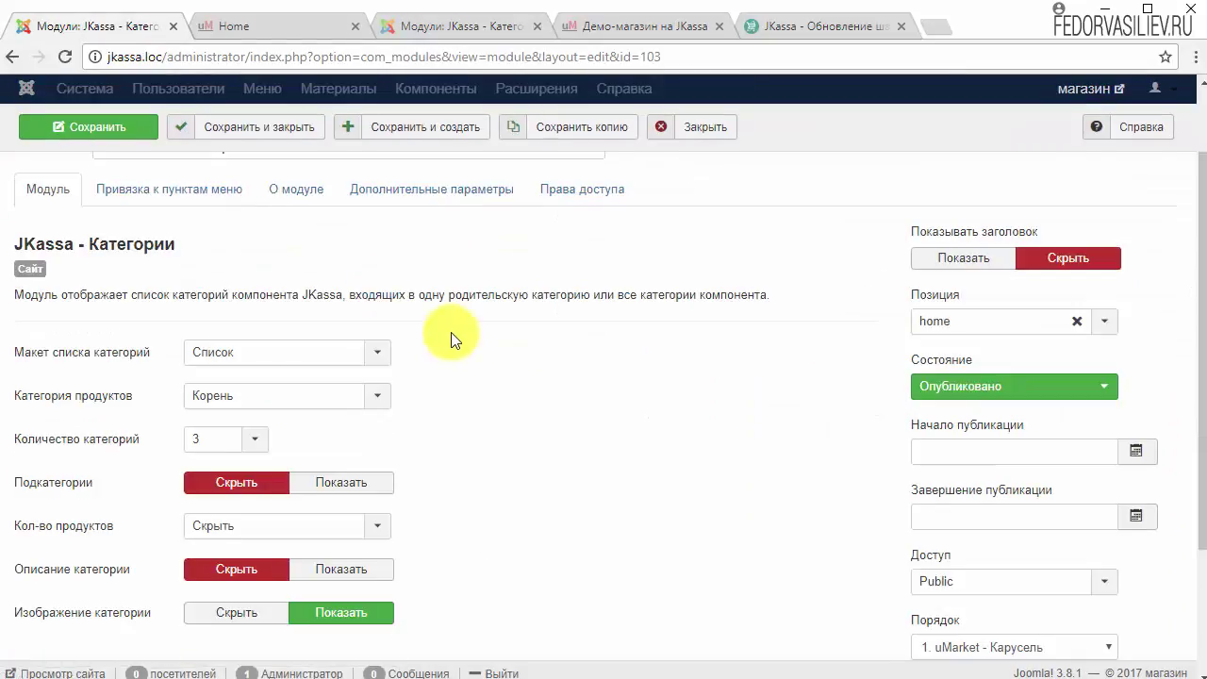
pyautogui.click(267, 441)
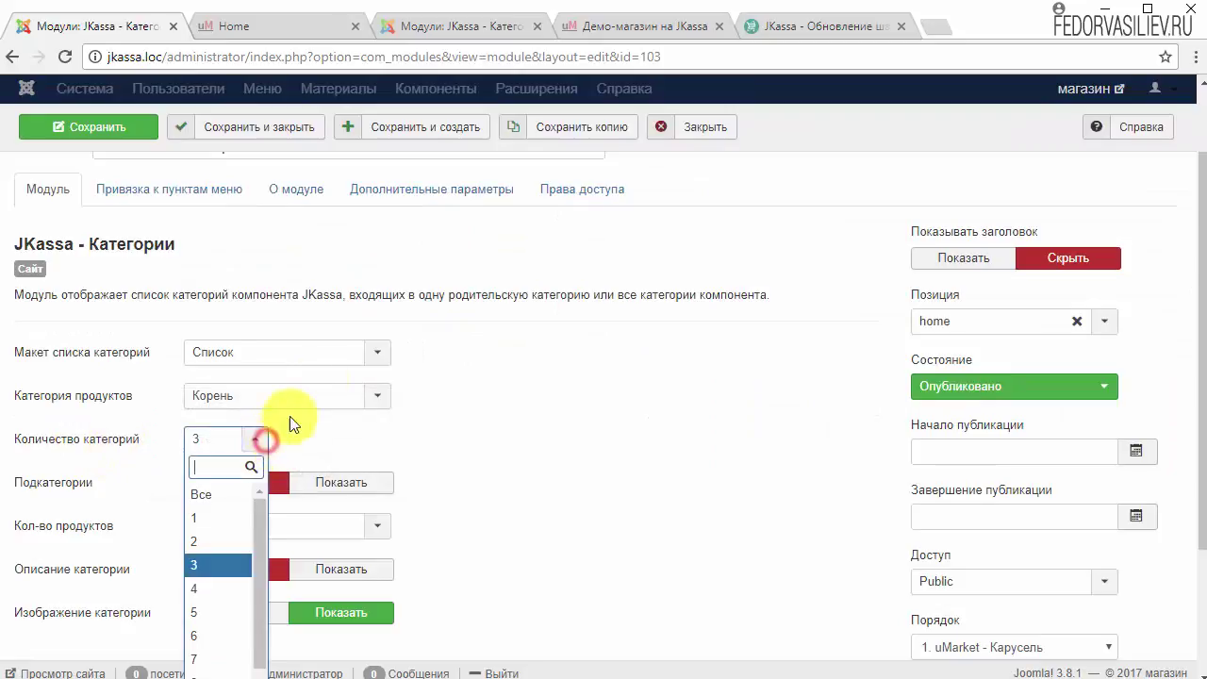
pyautogui.scroll(-2, 293, 415)
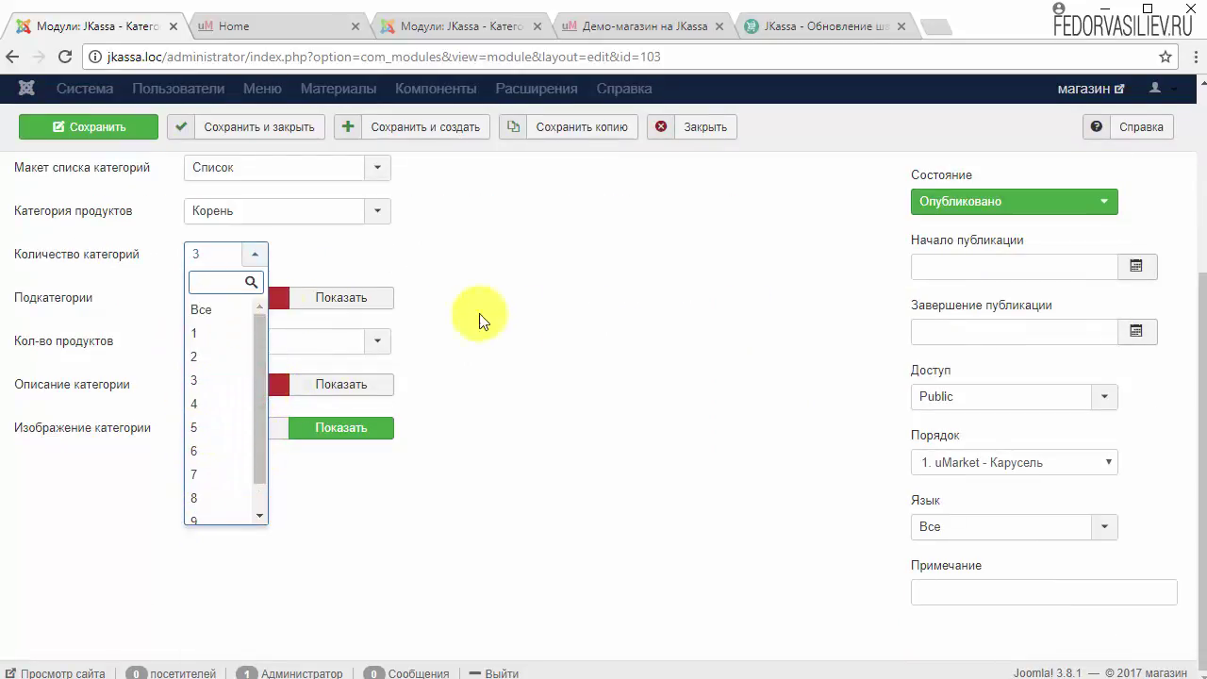
pyautogui.click(556, 330)
pyautogui.scroll(3, 585, 377)
pyautogui.scroll(-1, 406, 456)
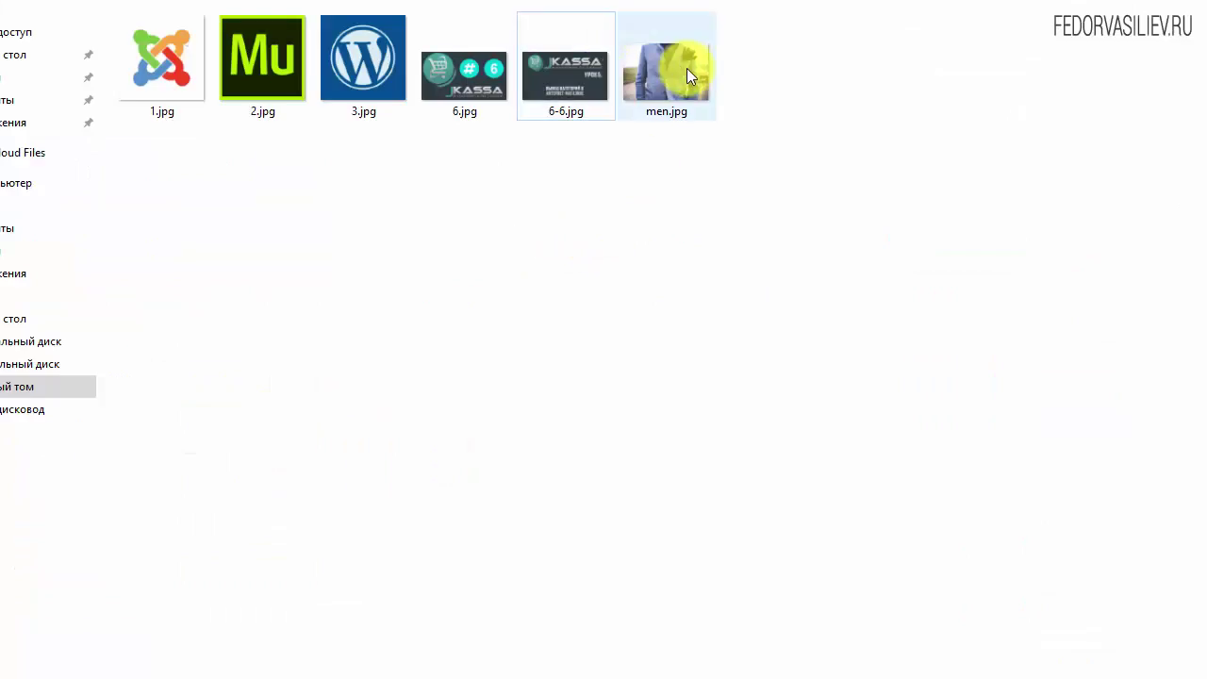
# Review the category image files and compare the category blocks on the store's home page with those of the demo store.
pyautogui.moveTo(687, 68)
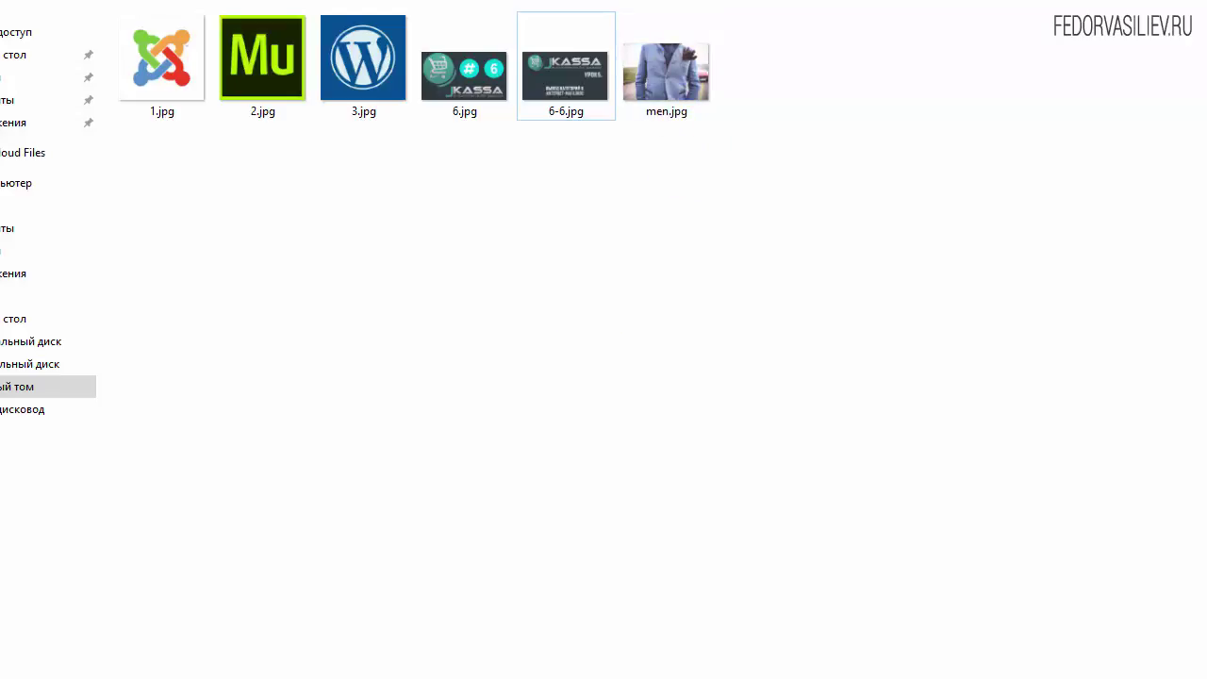
pyautogui.moveTo(641, 86)
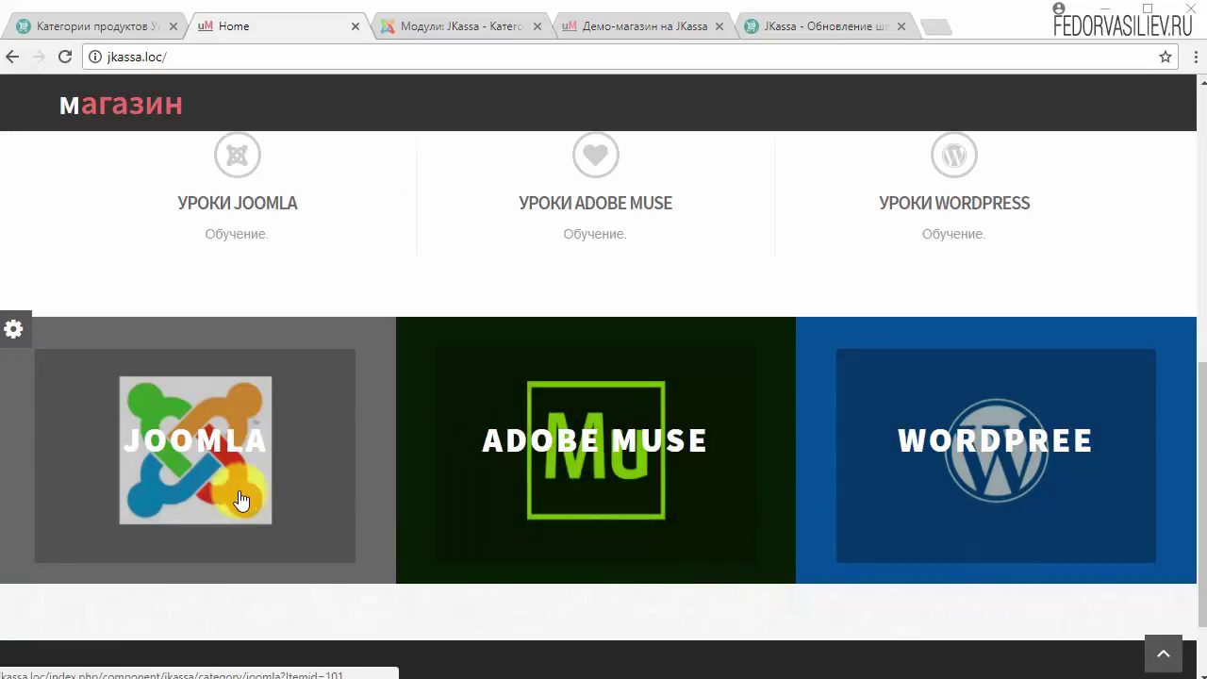
pyautogui.scroll(3, 244, 499)
pyautogui.scroll(-2, 269, 472)
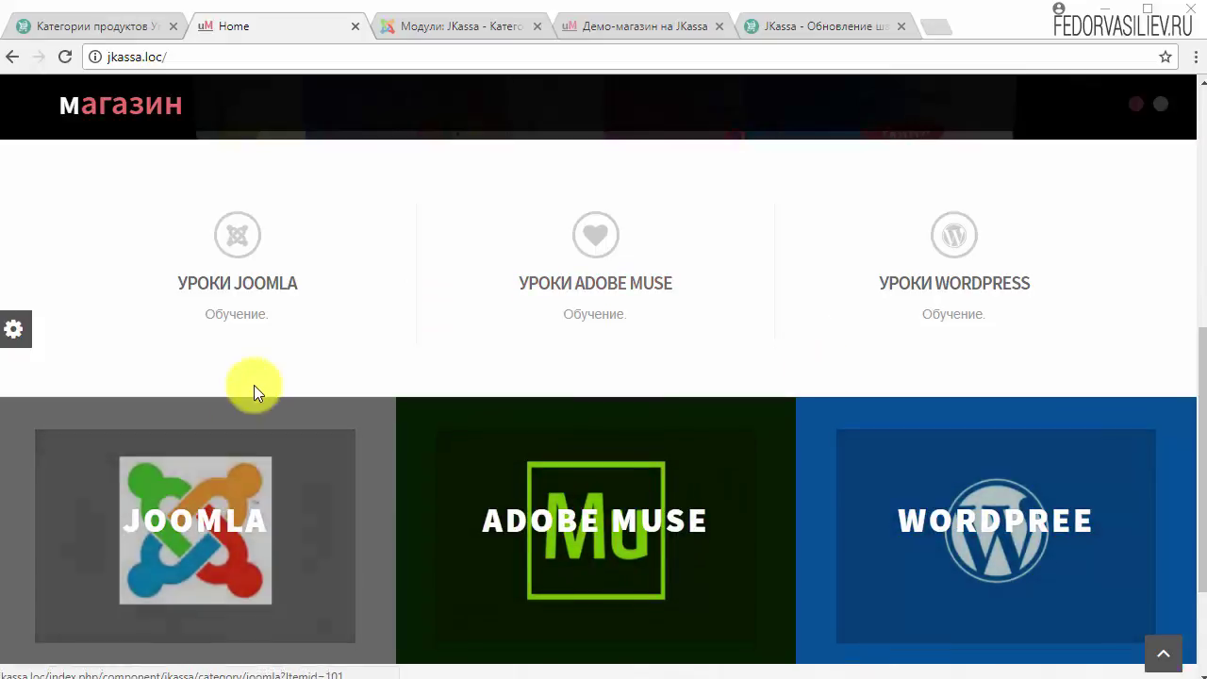
pyautogui.scroll(-2, 253, 384)
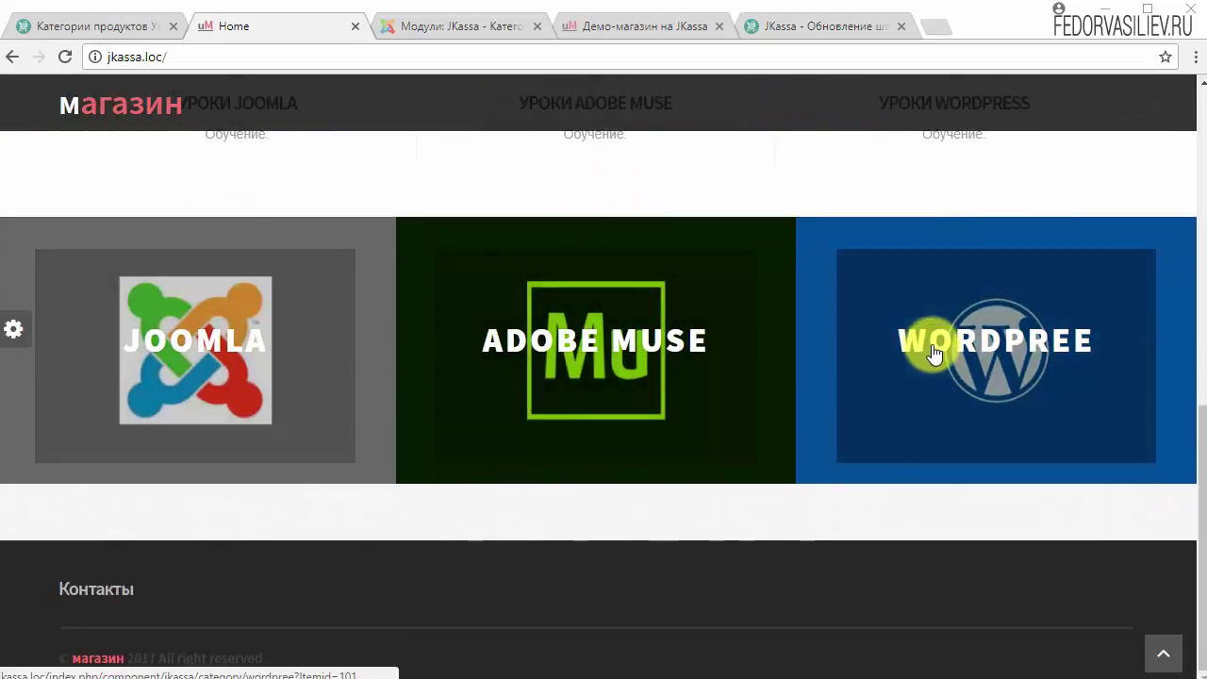
pyautogui.scroll(1, 481, 367)
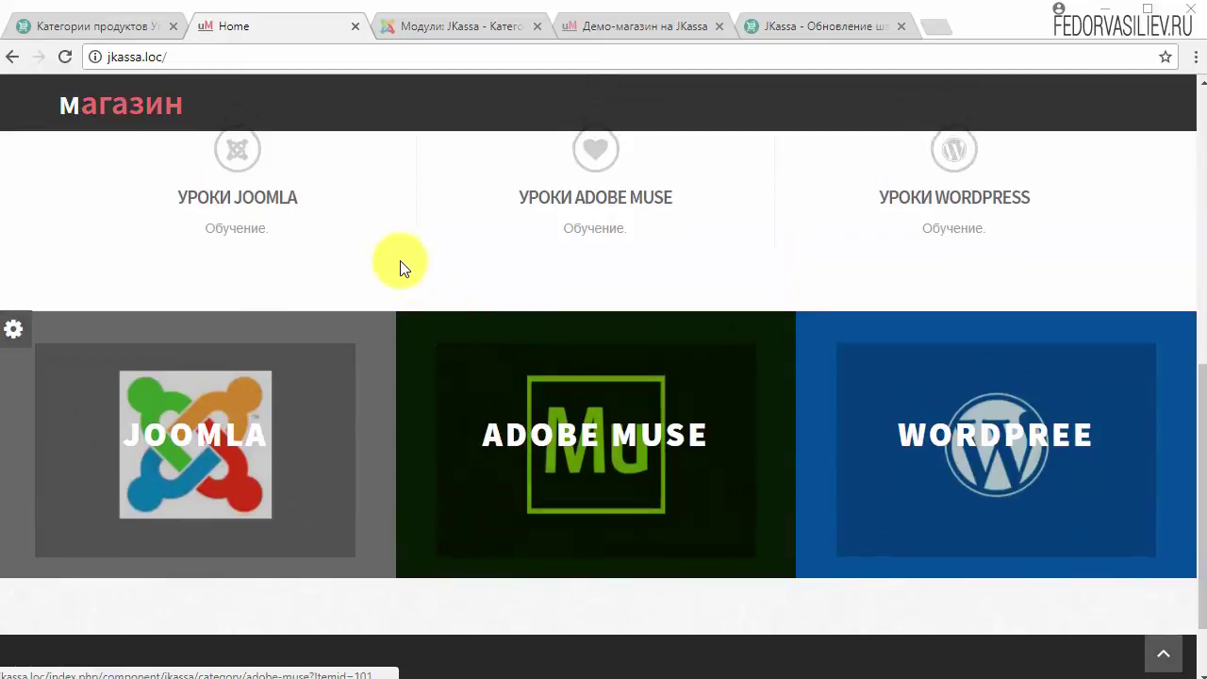
pyautogui.click(450, 28)
pyautogui.click(568, 28)
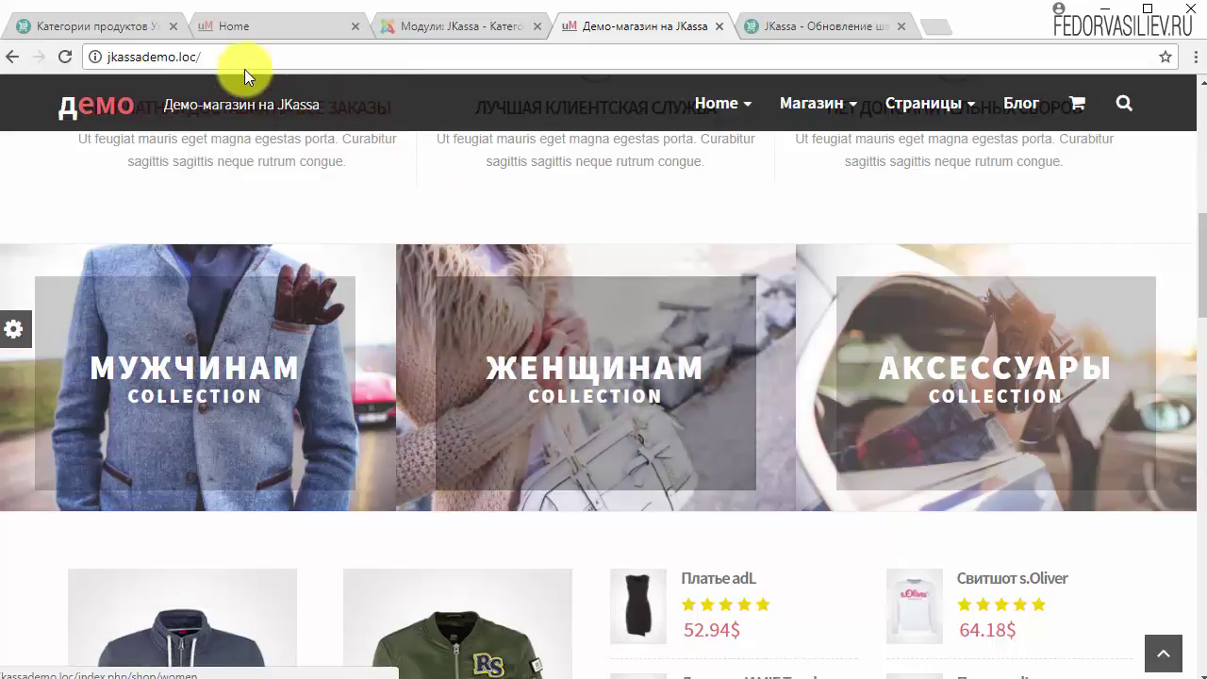
# Switch to the store's JKassa Admin product categories page.
pyautogui.click(94, 25)
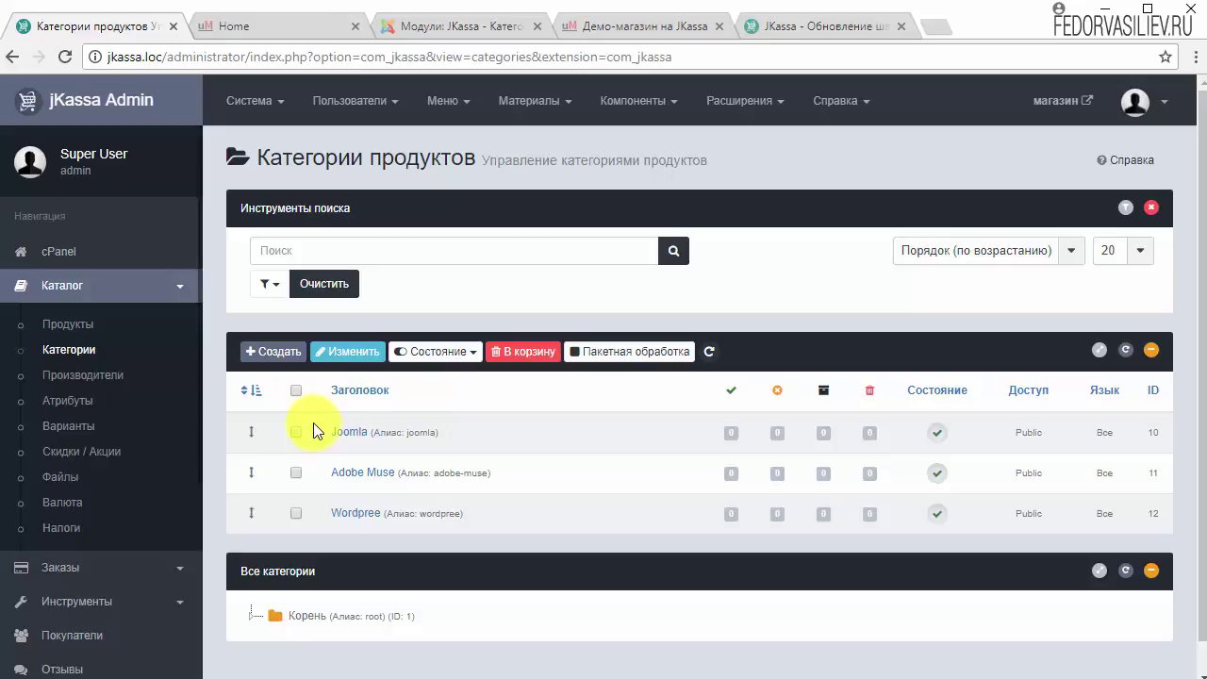
pyautogui.click(745, 108)
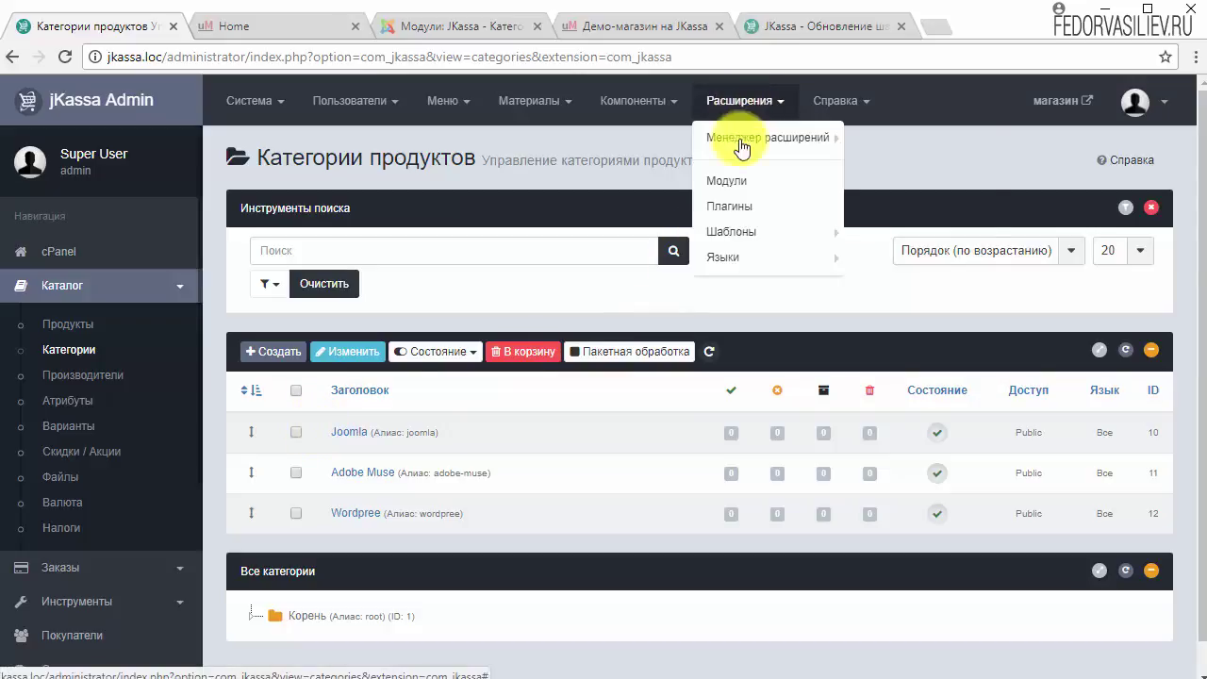
pyautogui.moveTo(720, 232)
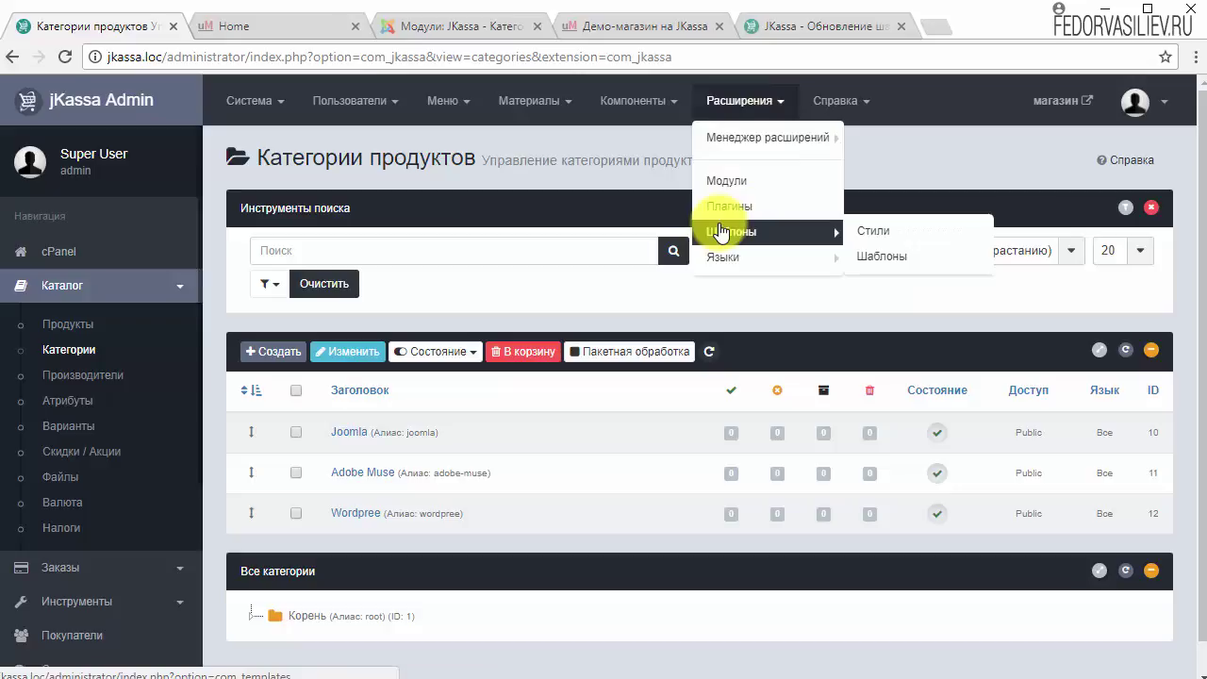
pyautogui.click(613, 195)
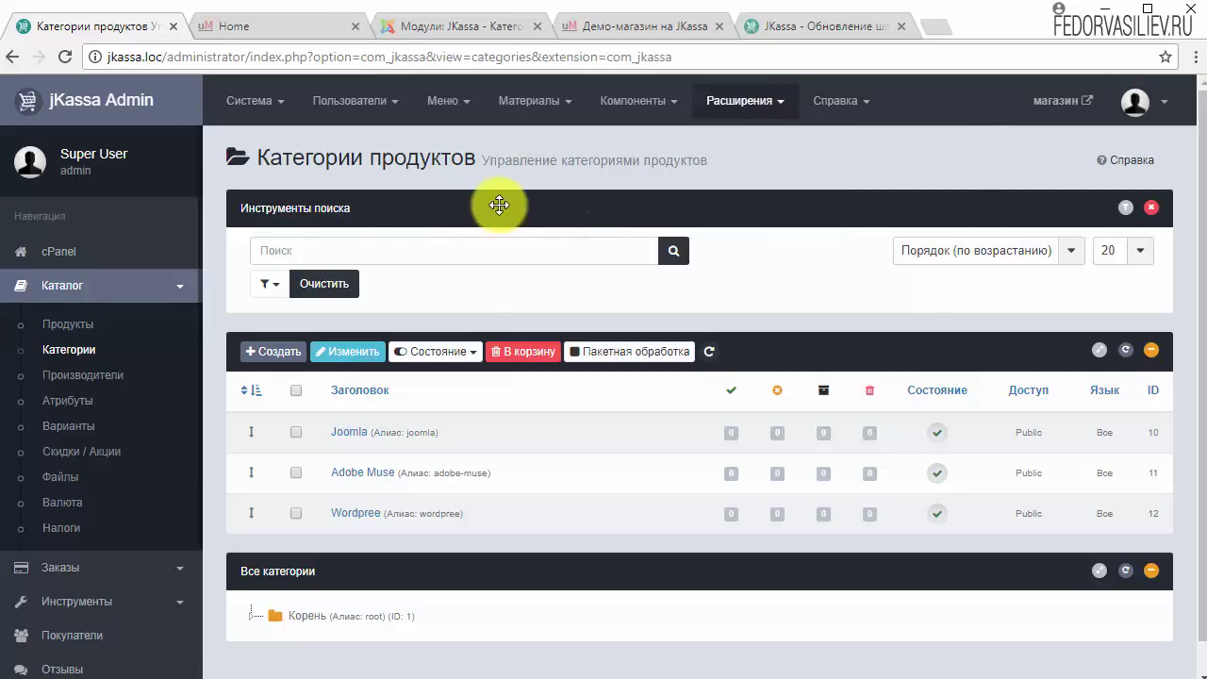
# Open the uMarket template for editing from the JKassa design tools and show its «Параметры».
pyautogui.scroll(-1, 444, 355)
pyautogui.click(74, 603)
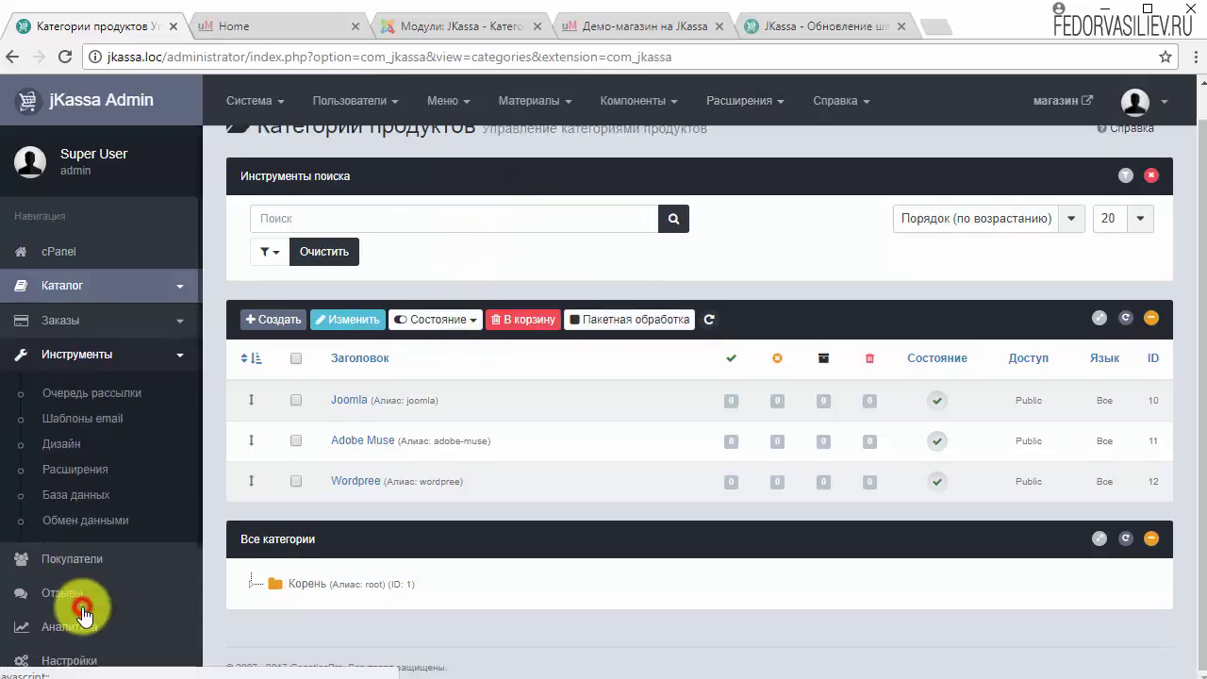
pyautogui.click(59, 443)
pyautogui.scroll(-5, 419, 331)
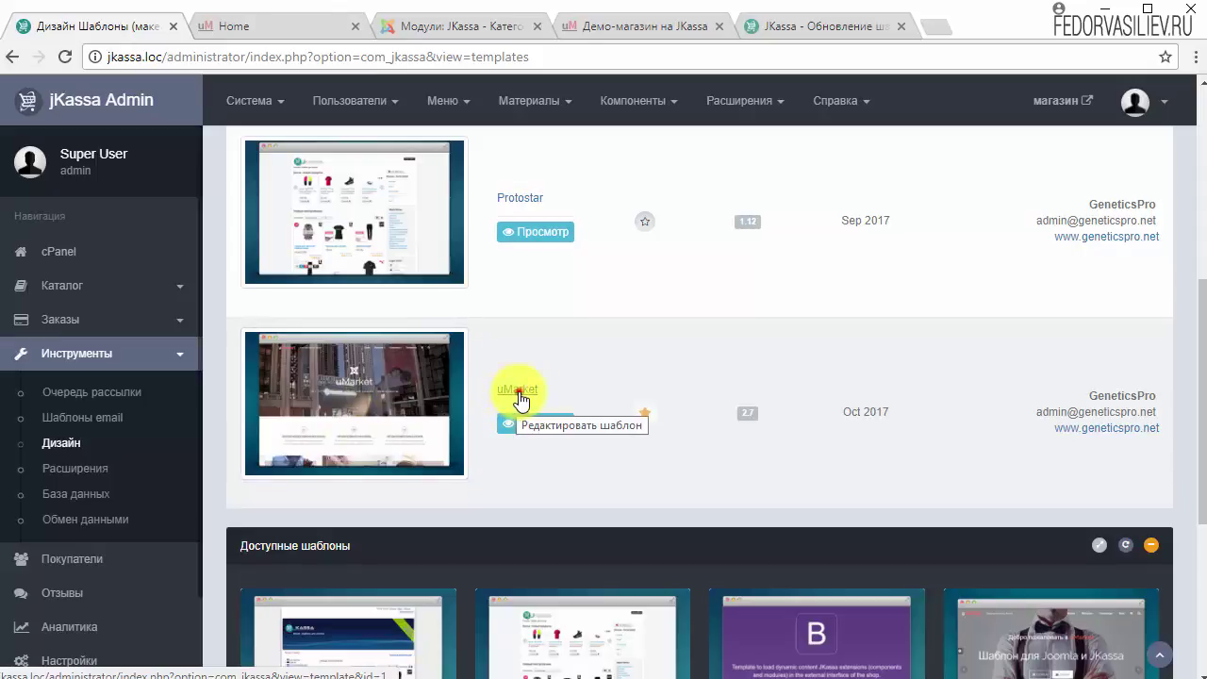
pyautogui.click(517, 392)
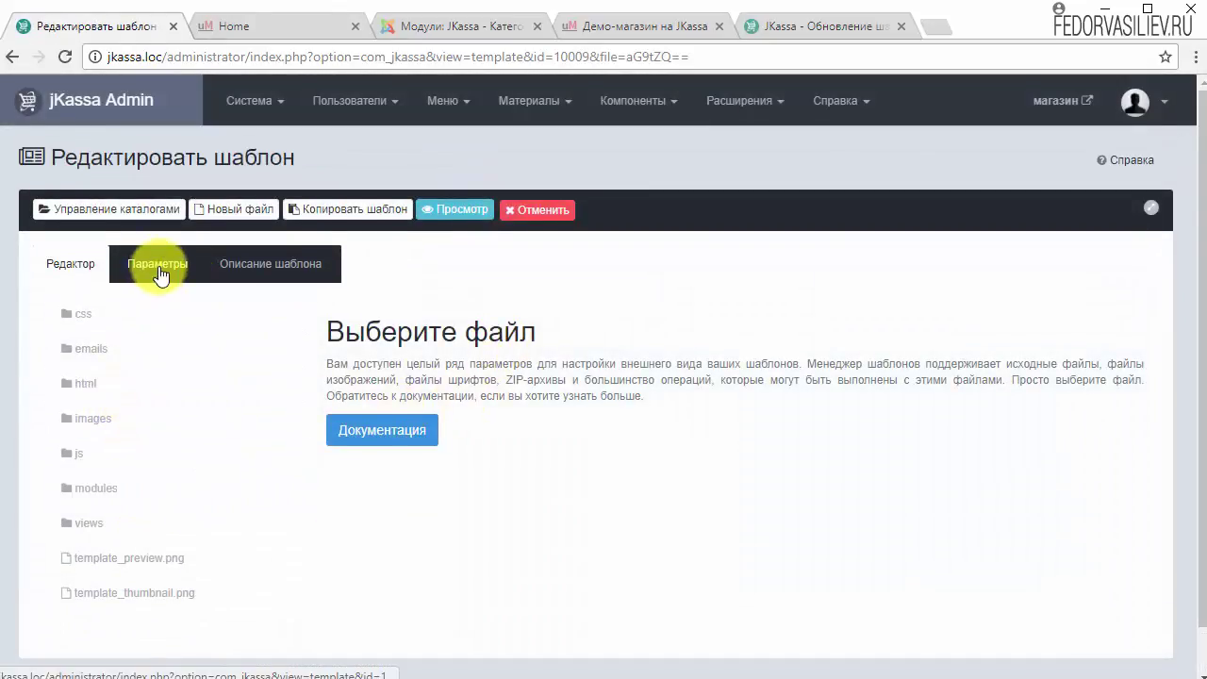
pyautogui.click(157, 266)
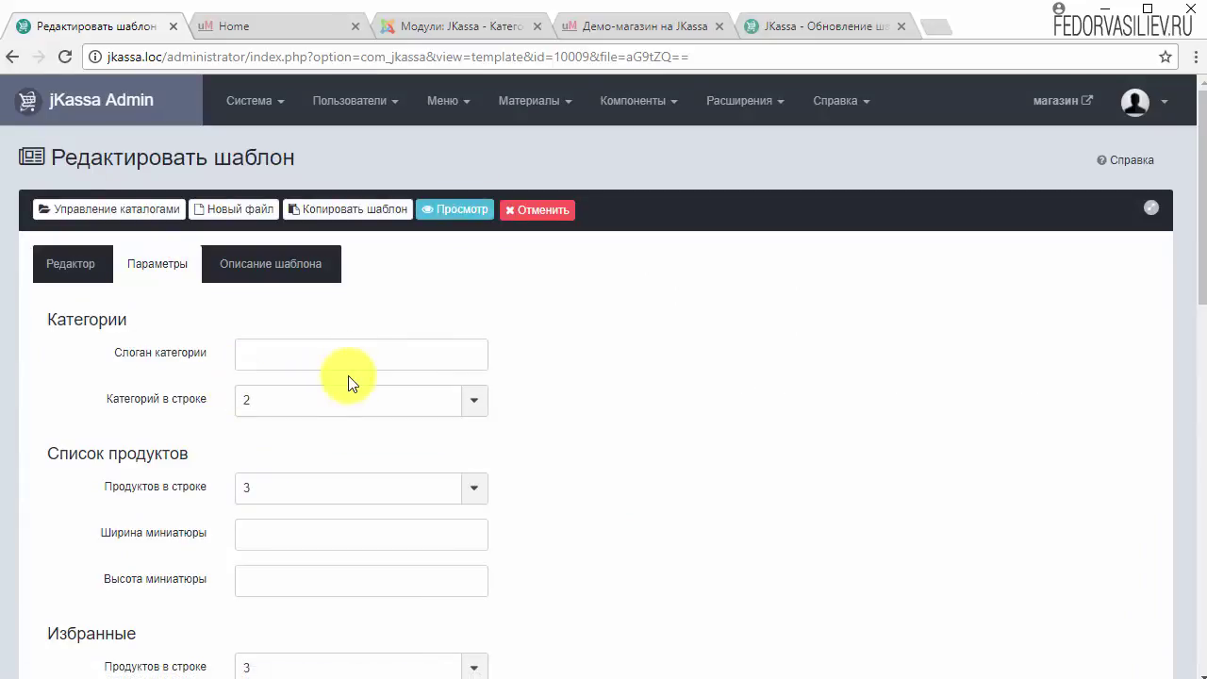
# Review the uMarket template parameters, including the «Категорий в строке» options and the E-mail section.
pyautogui.scroll(-1, 296, 329)
pyautogui.click(286, 313)
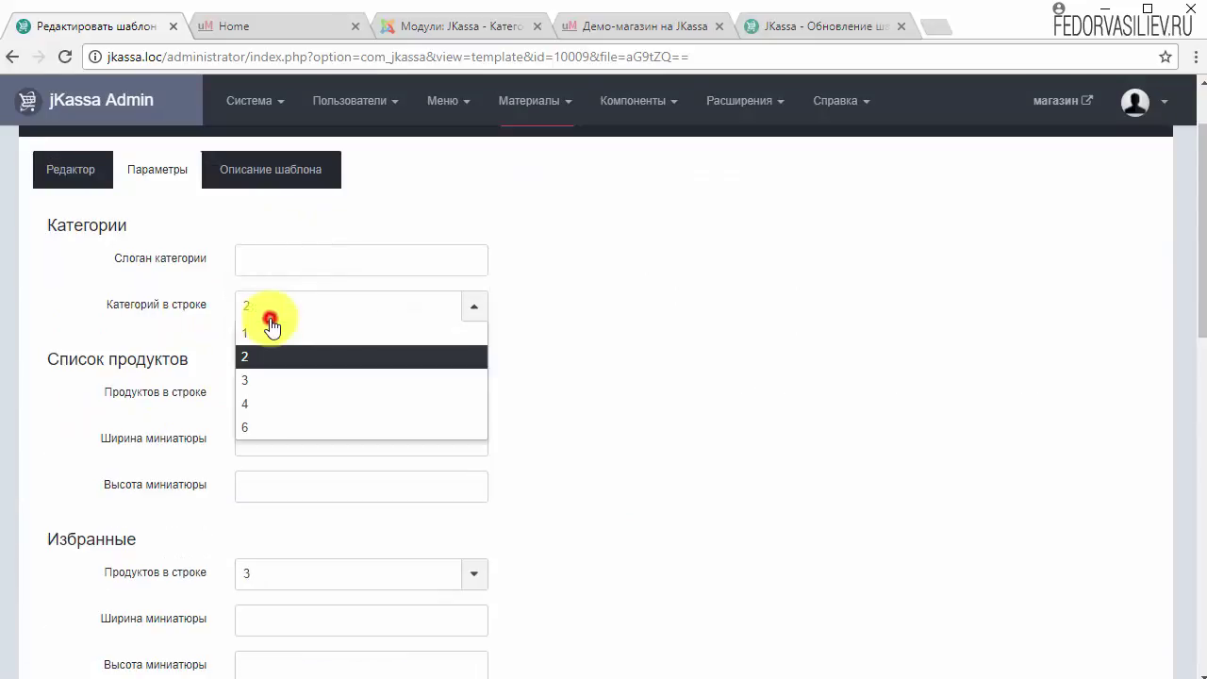
pyautogui.click(345, 356)
pyautogui.scroll(-3, 629, 292)
pyautogui.scroll(-7, 374, 332)
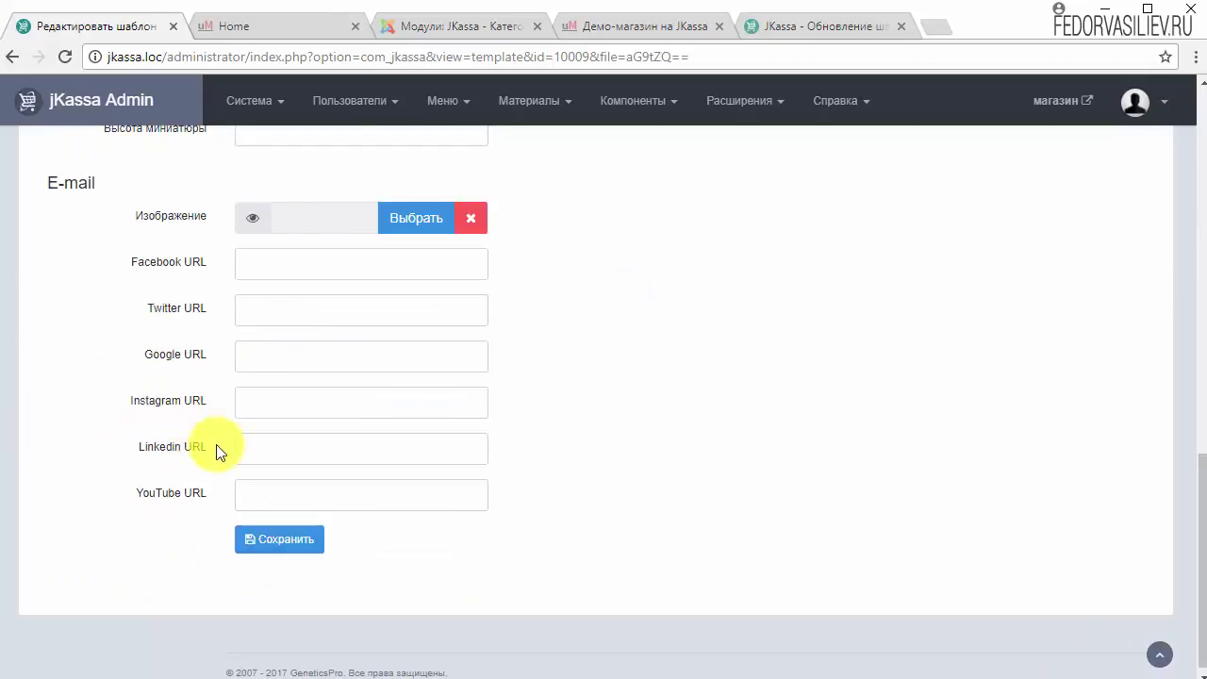
pyautogui.scroll(4, 369, 484)
pyautogui.scroll(-3, 133, 489)
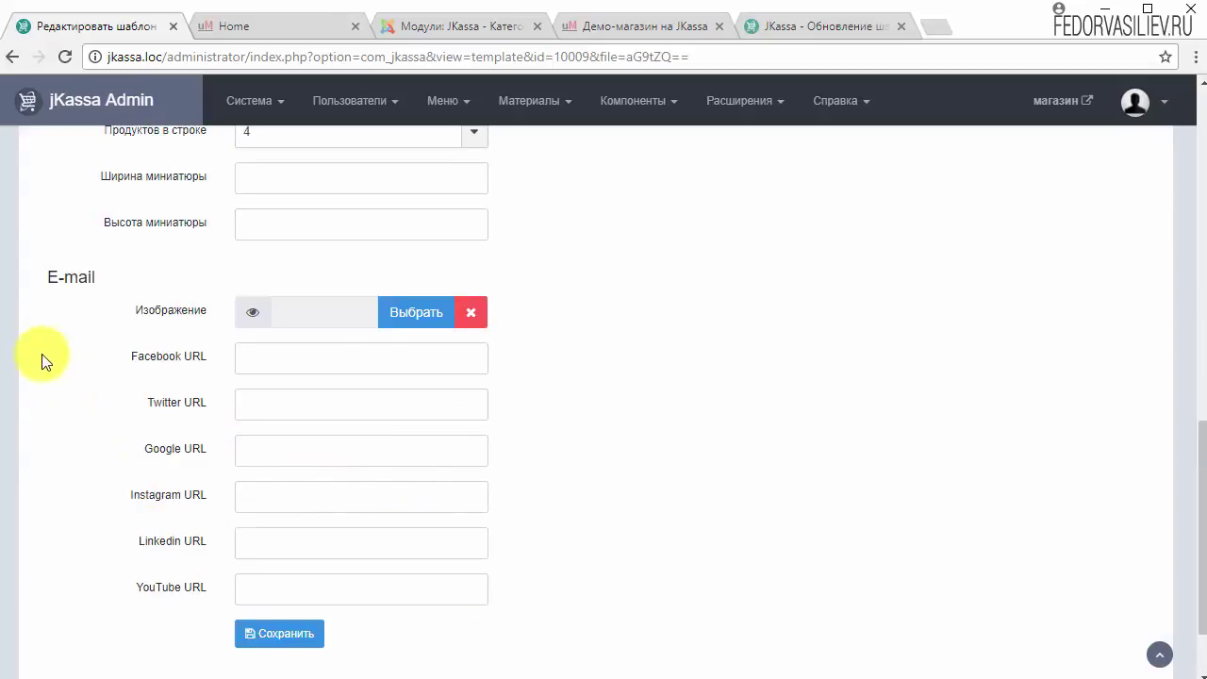
pyautogui.moveTo(93, 275); pyautogui.dragTo(40, 273)
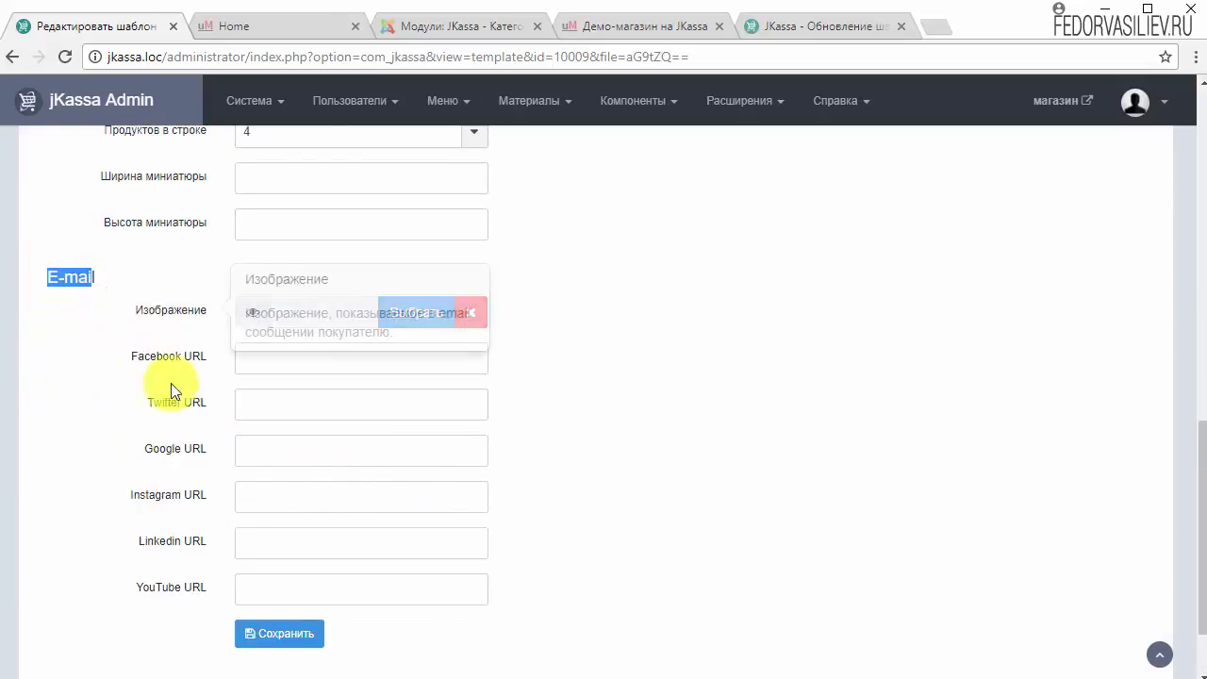
pyautogui.click(264, 429)
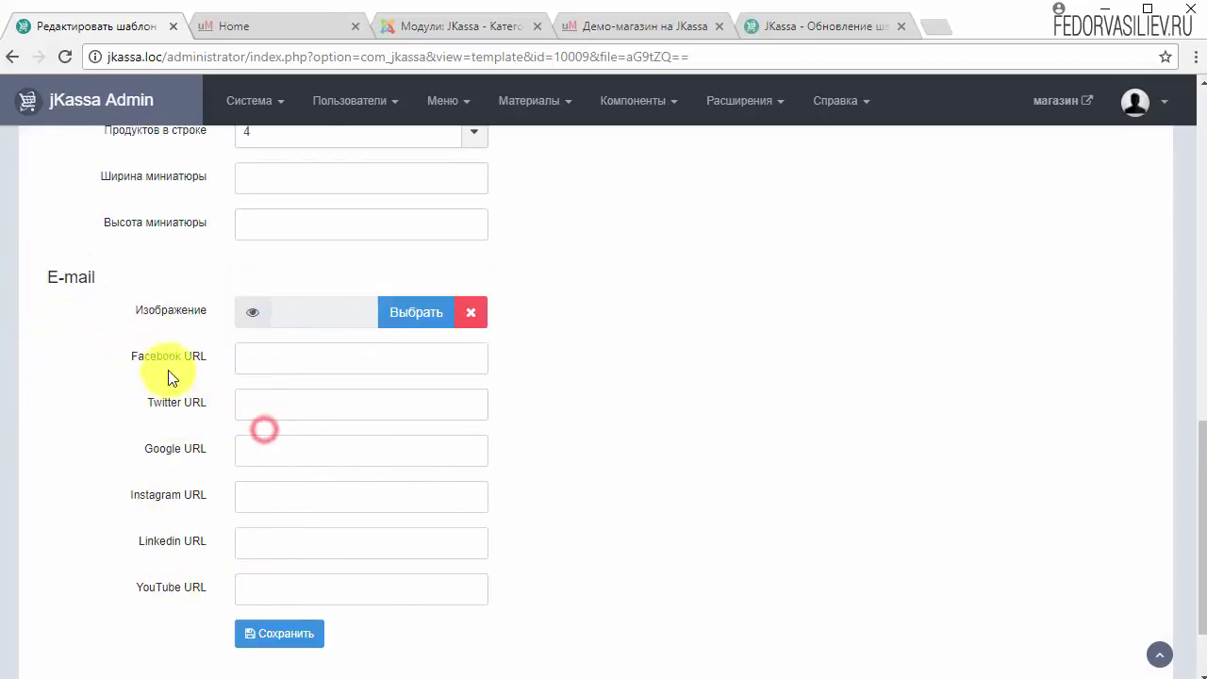
pyautogui.scroll(2, 392, 517)
pyautogui.scroll(10, 392, 518)
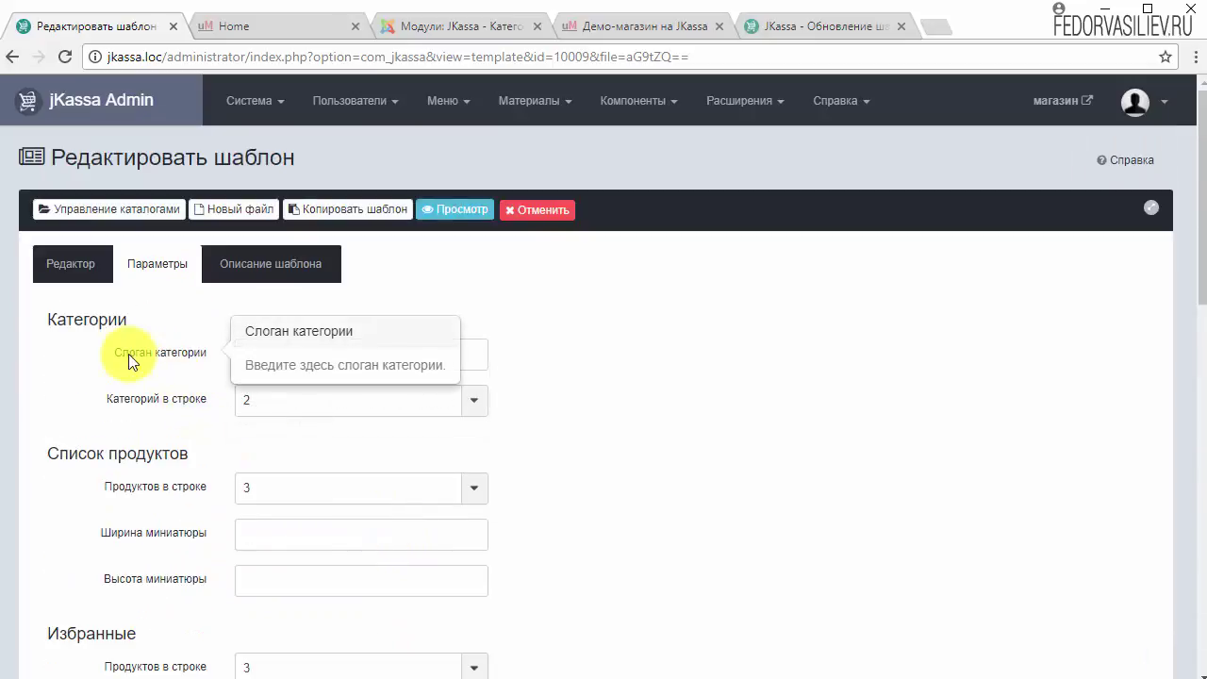
# Set the uMarket template's «Слоган категории» to «Обучение» and save the parameters.
pyautogui.click(297, 348)
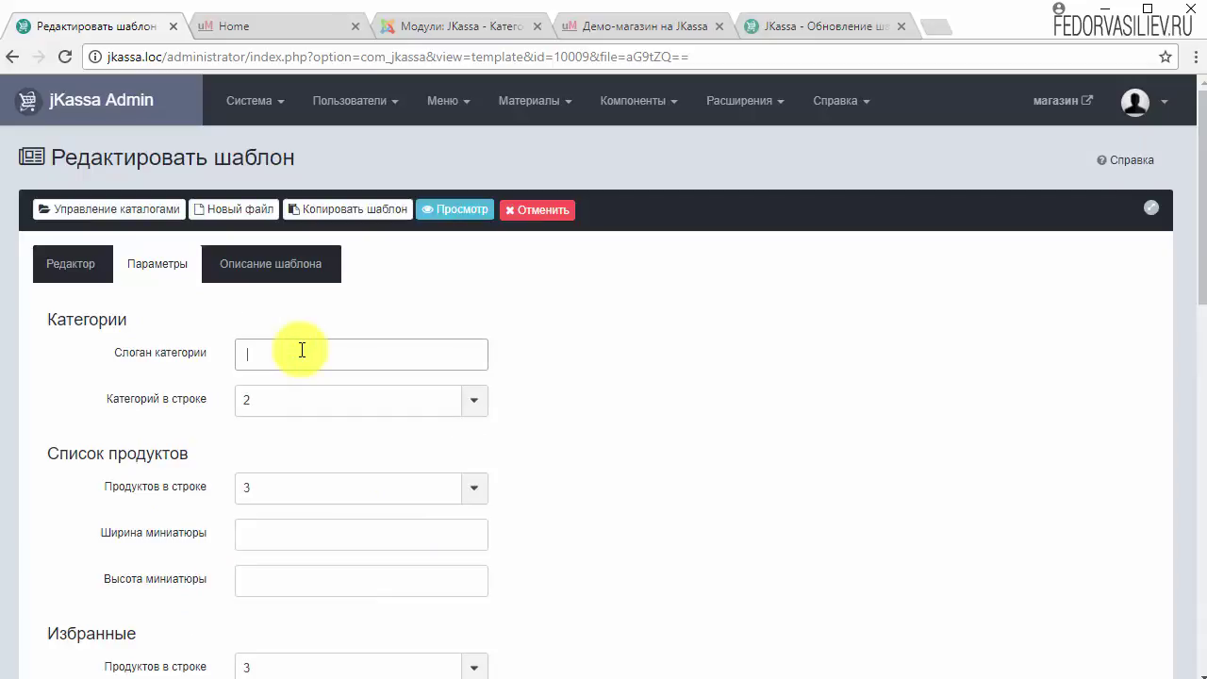
pyautogui.write('Обучение')
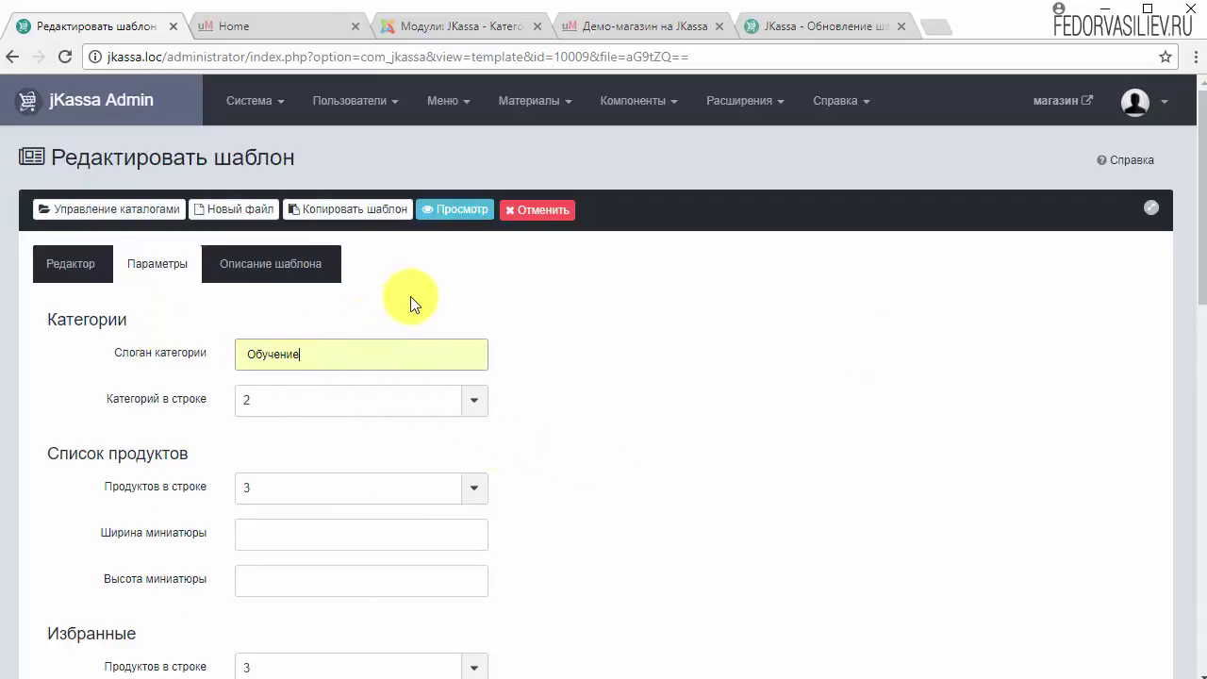
pyautogui.scroll(-5, 590, 463)
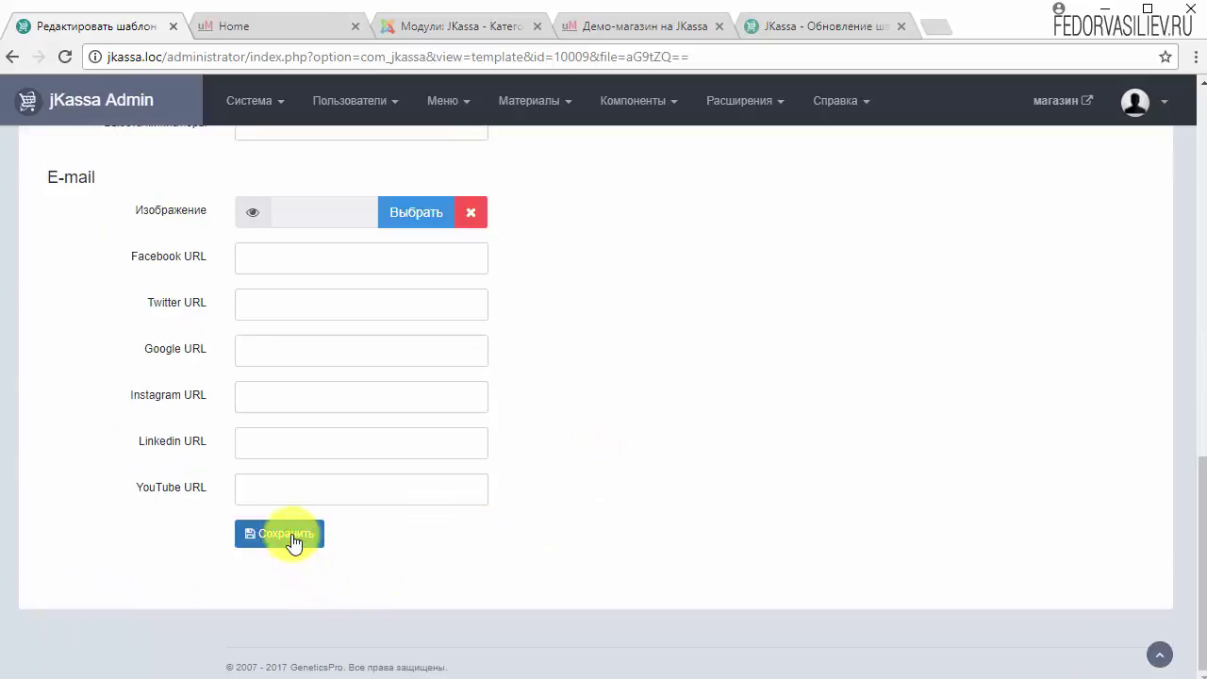
pyautogui.click(282, 533)
# Reload the store's home page and compare the slogans on its category blocks with those of the demo store.
pyautogui.click(311, 26)
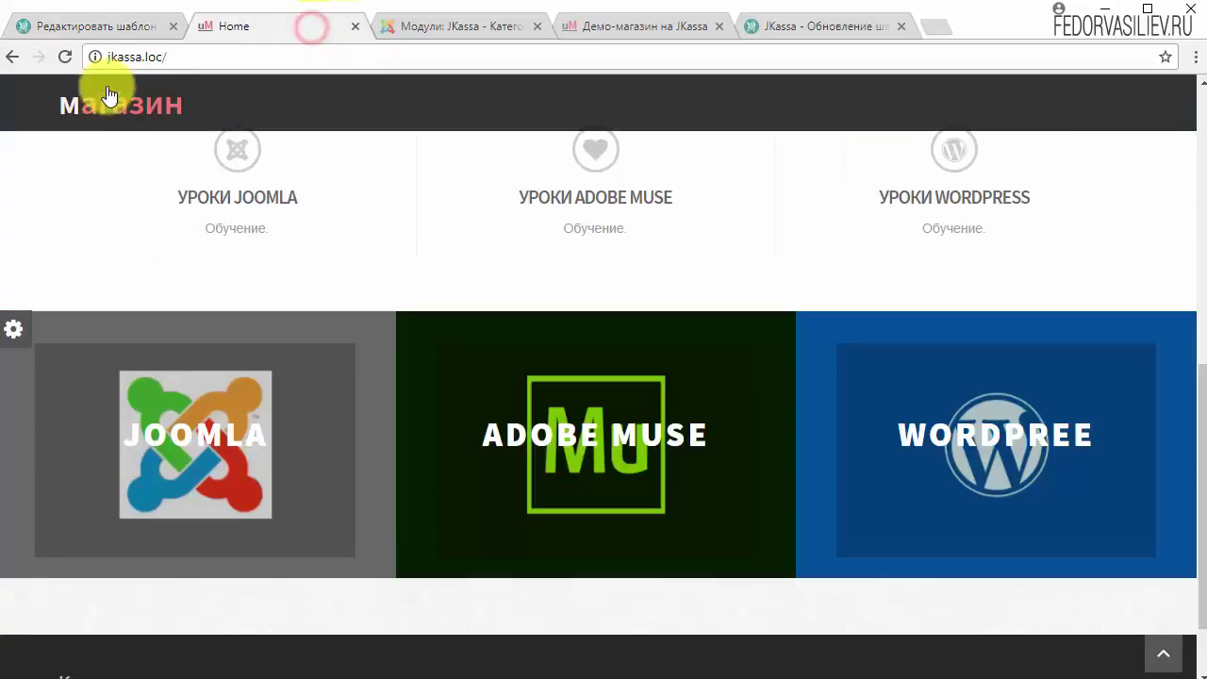
pyautogui.click(65, 57)
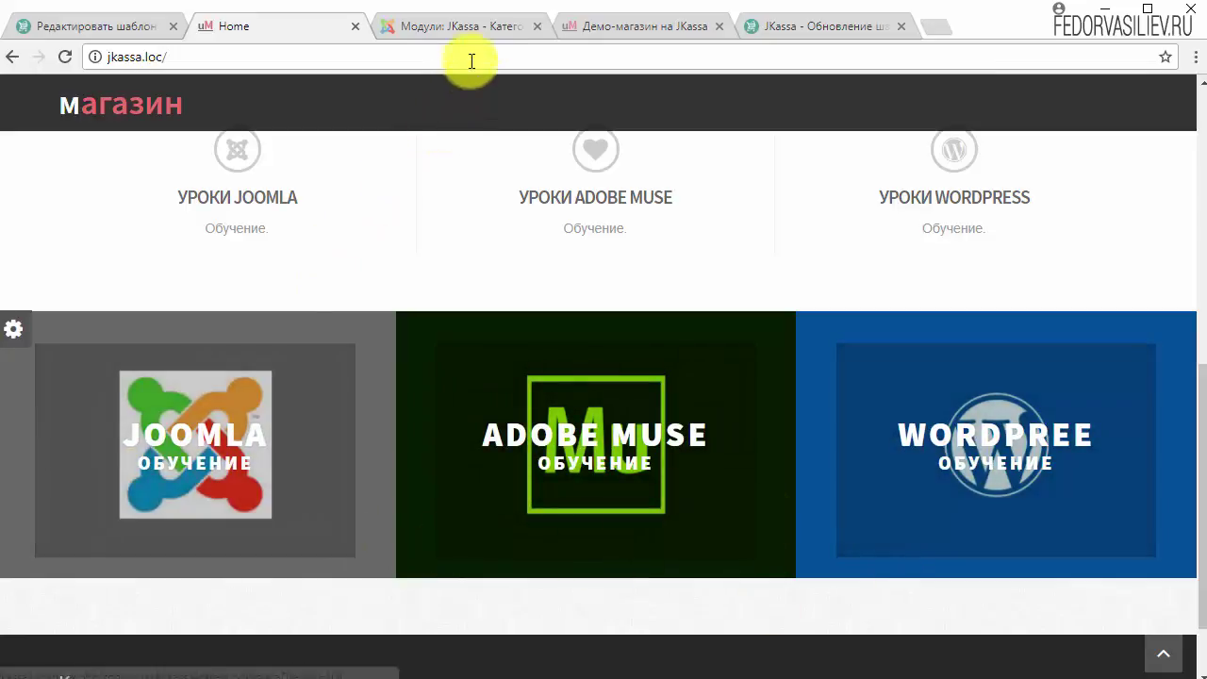
pyautogui.click(609, 26)
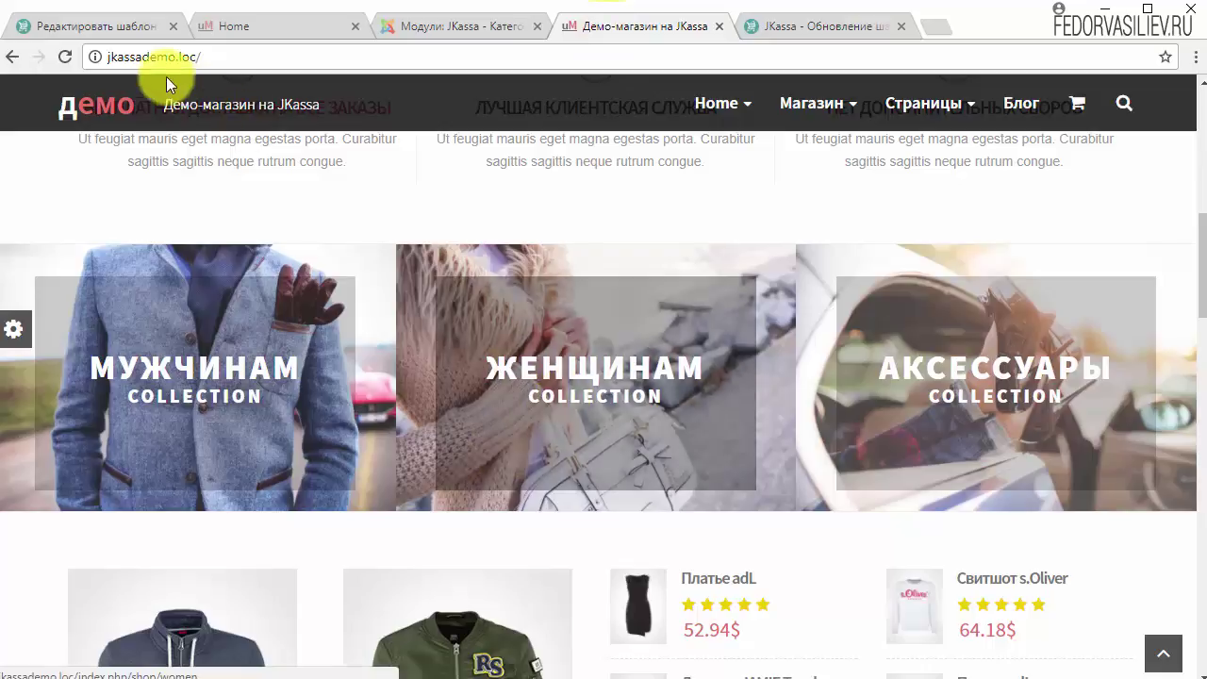
pyautogui.click(137, 26)
pyautogui.click(264, 26)
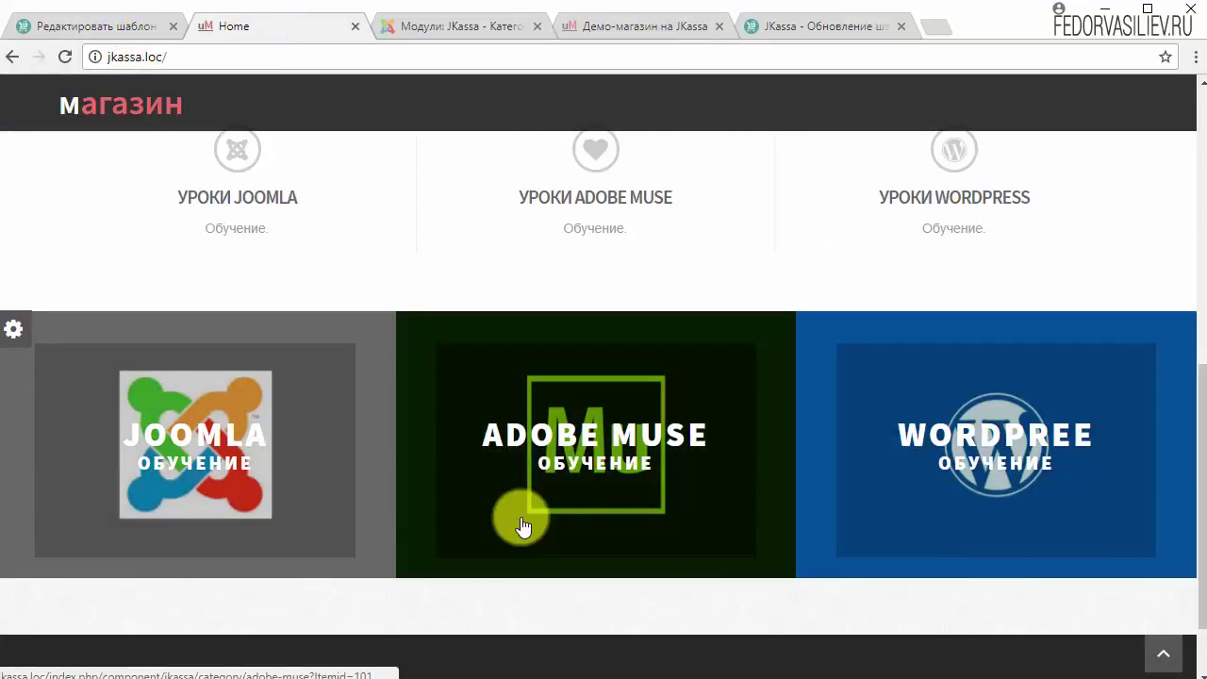
pyautogui.scroll(6, 523, 526)
pyautogui.scroll(-7, 471, 498)
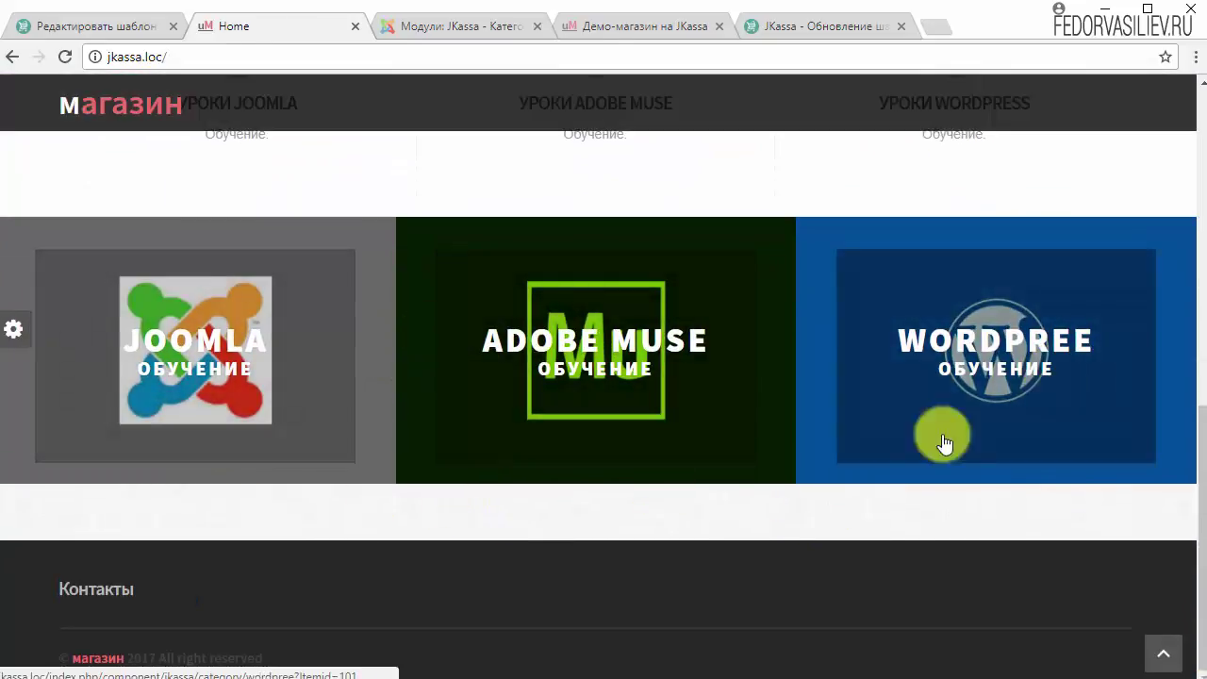
# Open the Joomla category from its home page block and examine the content displayed beneath the category blocks.
pyautogui.click(122, 364)
pyautogui.scroll(-4, 128, 357)
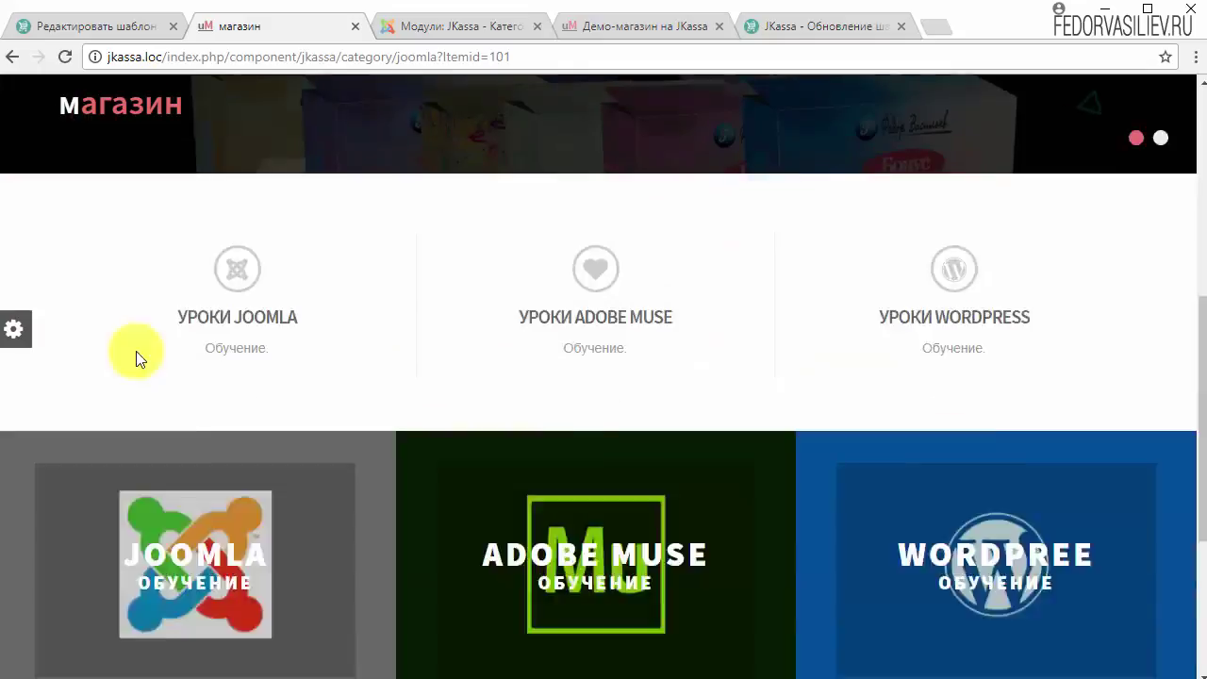
pyautogui.scroll(-3, 136, 356)
pyautogui.moveTo(68, 434); pyautogui.dragTo(246, 462)
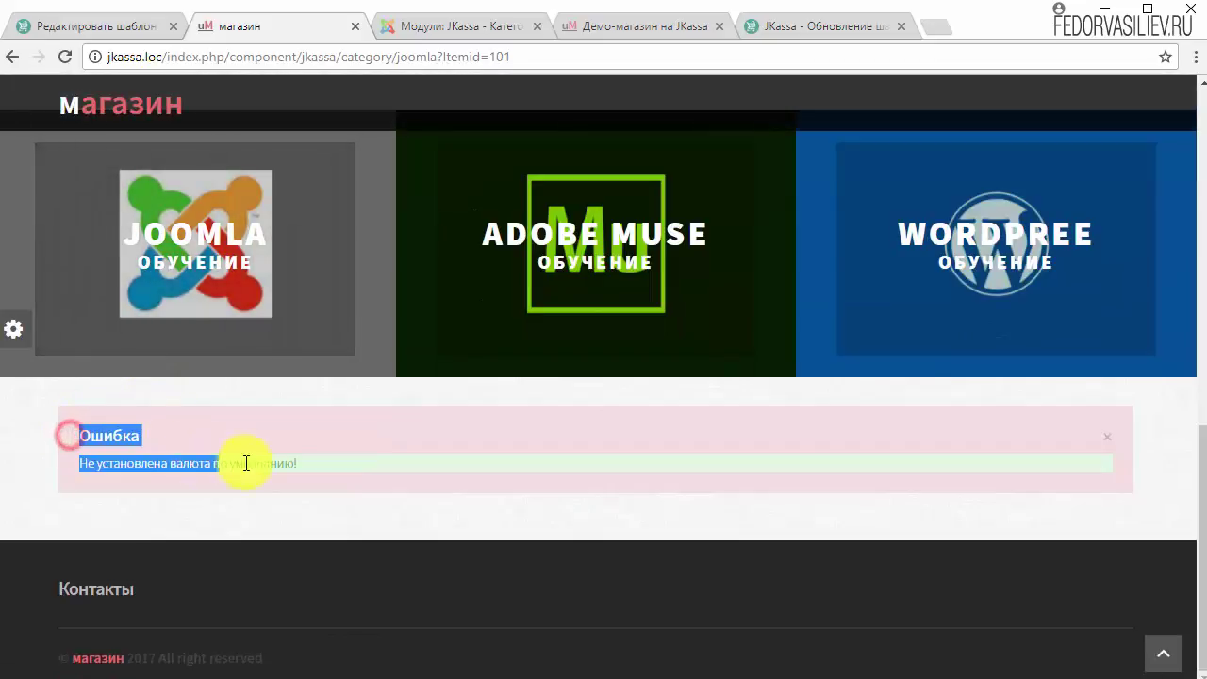
pyautogui.click(379, 451)
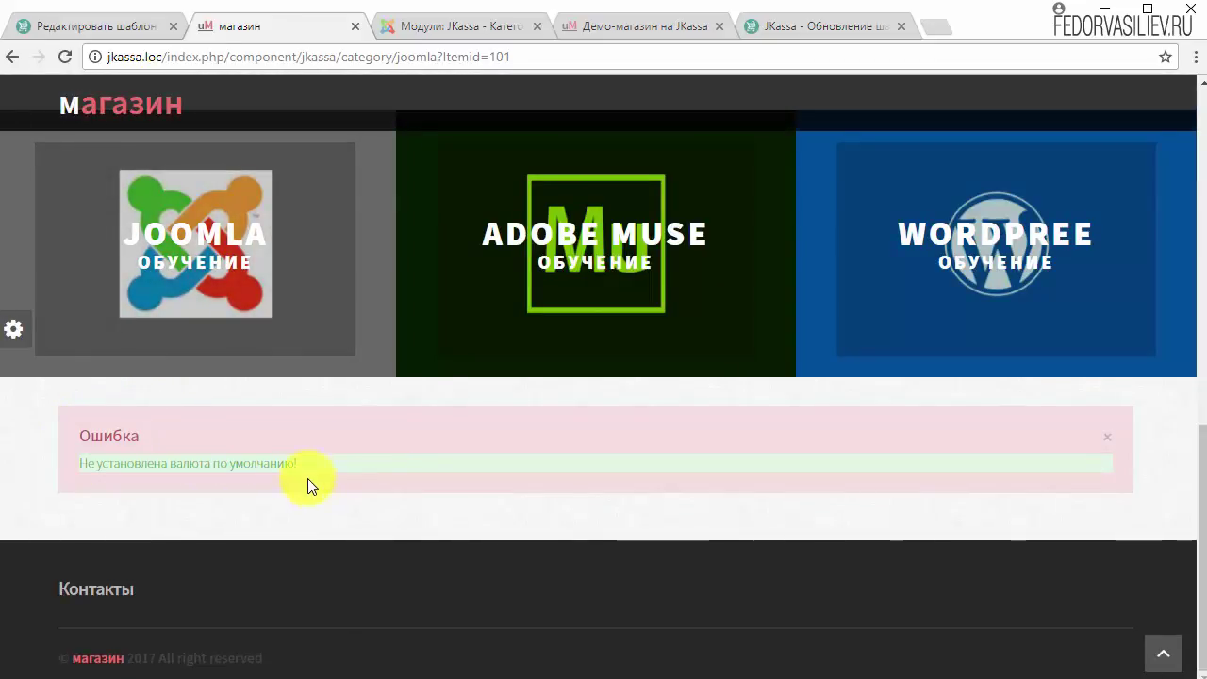
pyautogui.moveTo(72, 426); pyautogui.dragTo(338, 464)
pyautogui.click(479, 450)
pyautogui.scroll(3, 722, 504)
pyautogui.scroll(-1, 722, 505)
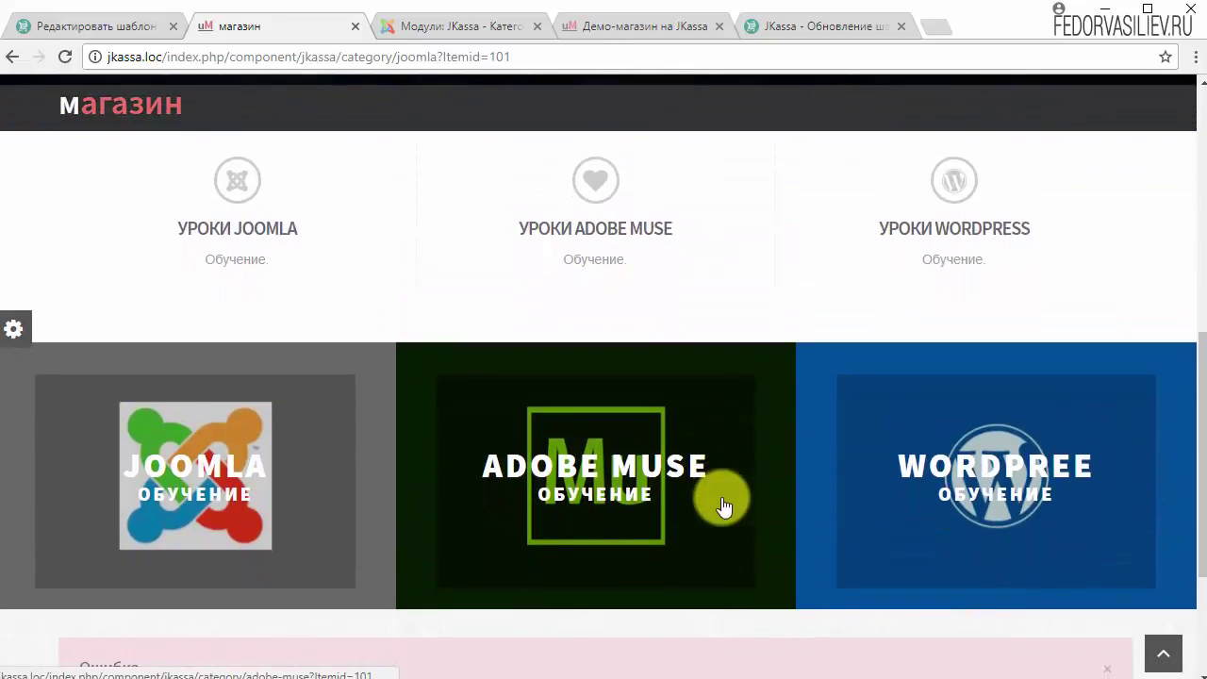